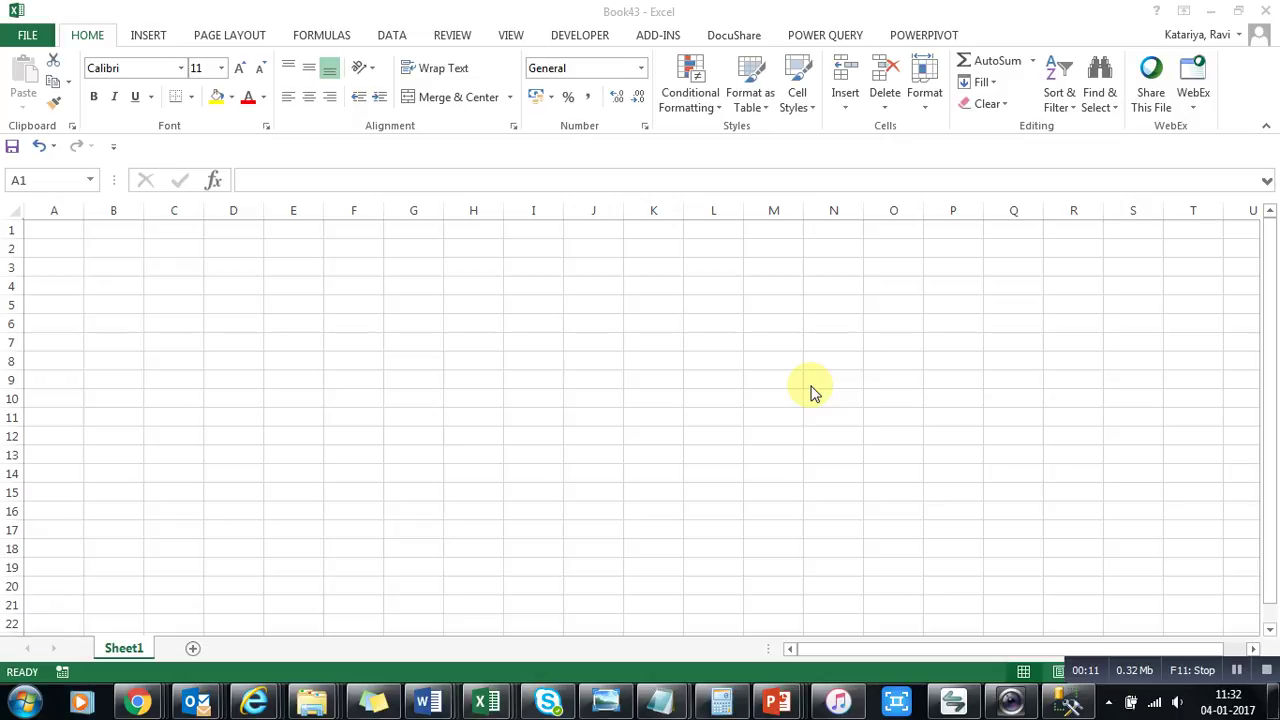
Step: Import the SampleData.xlsx workbook from the desktop as a Power Query data source
{"action": "left_click", "coordinate": [818, 38]}
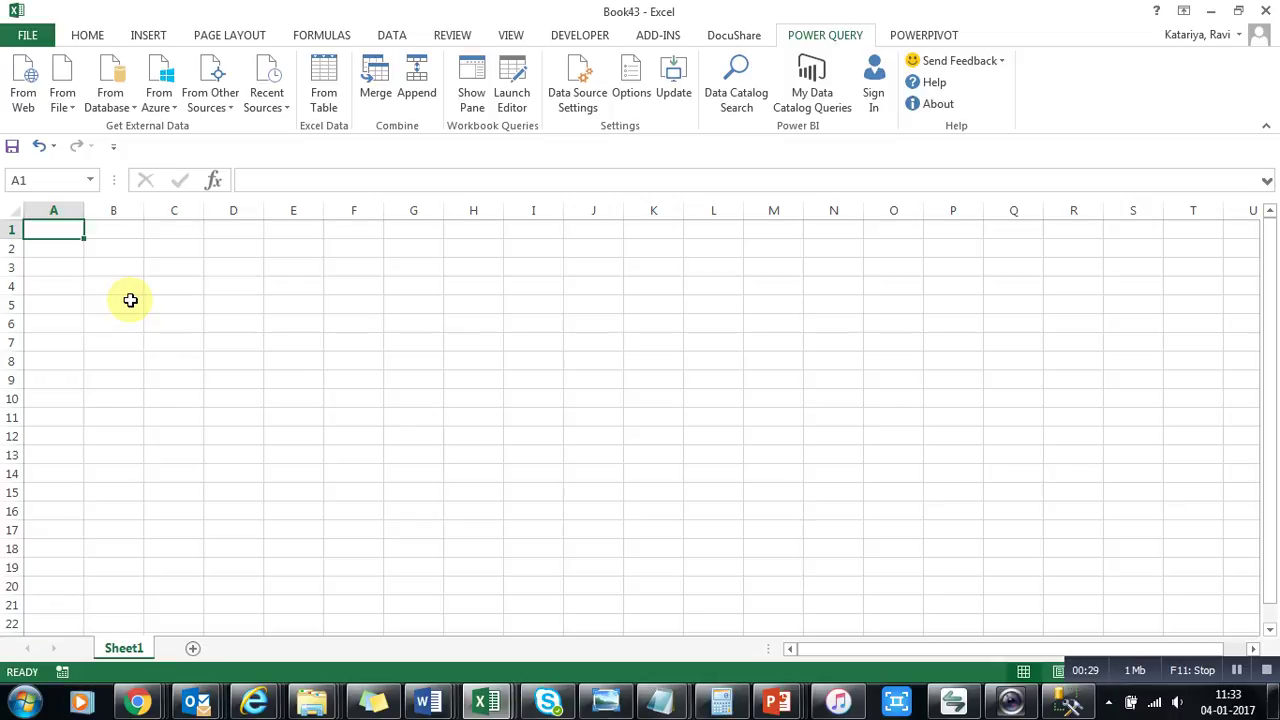
{"action": "left_click", "coordinate": [70, 107]}
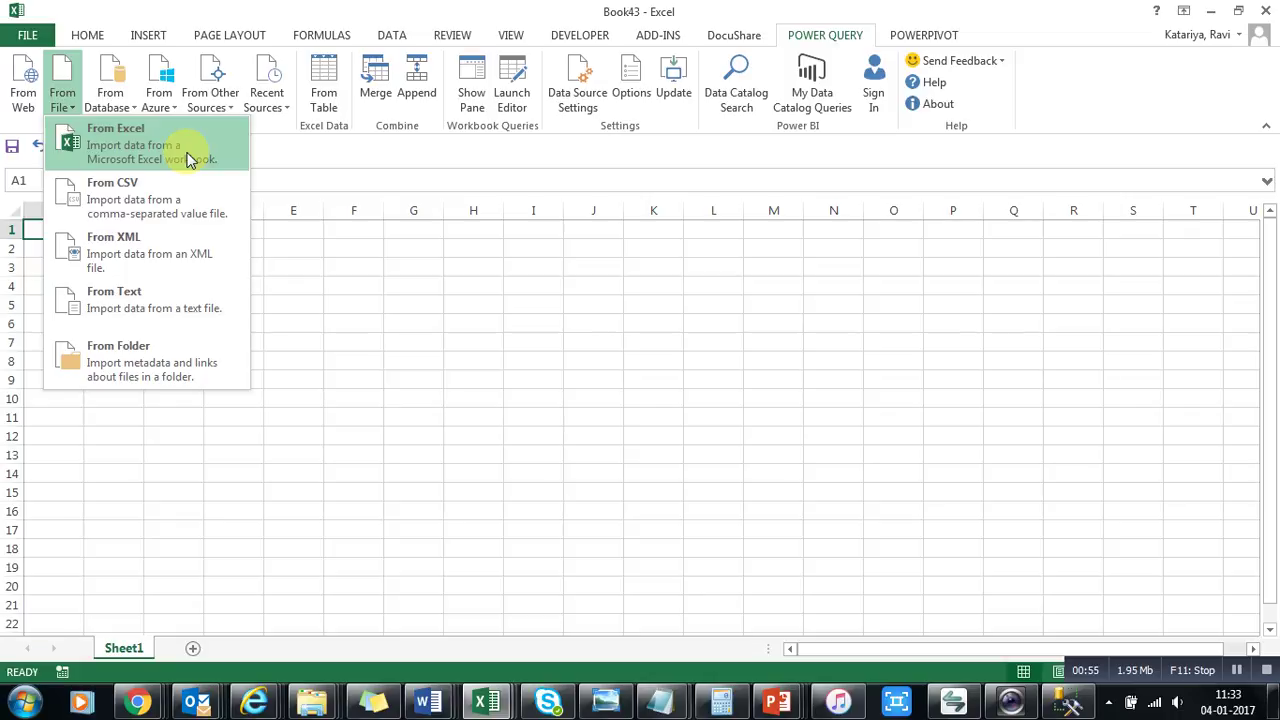
{"action": "left_click", "coordinate": [165, 148]}
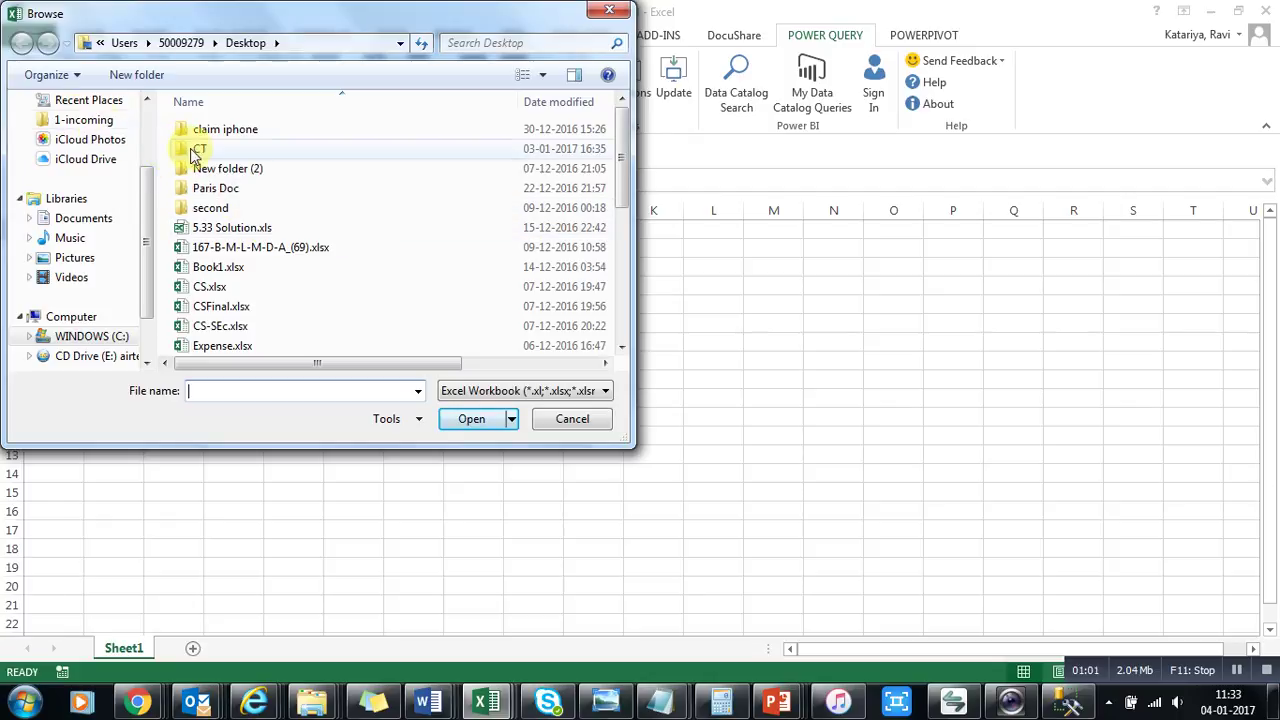
{"action": "scroll", "coordinate": [128, 125], "scroll_direction": "up", "scroll_amount": 2}
{"action": "left_click", "coordinate": [75, 167]}
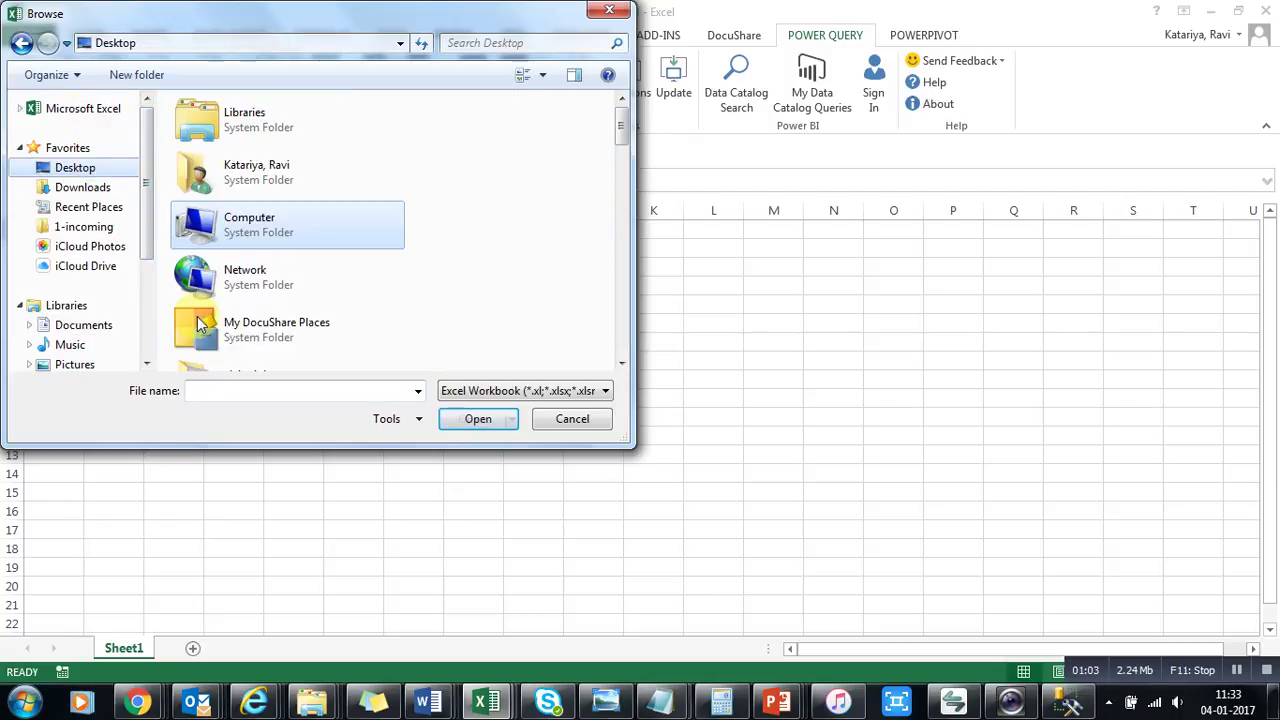
{"action": "type", "text": "sam"}
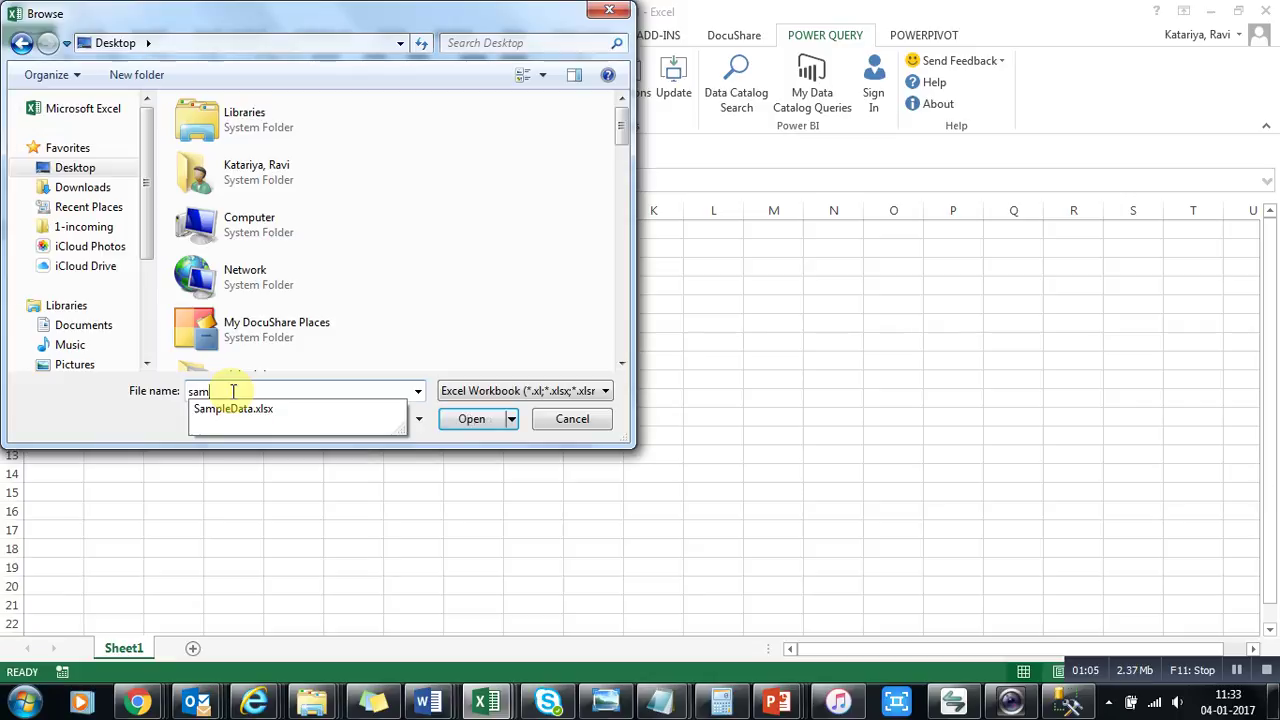
{"action": "left_click", "coordinate": [235, 406]}
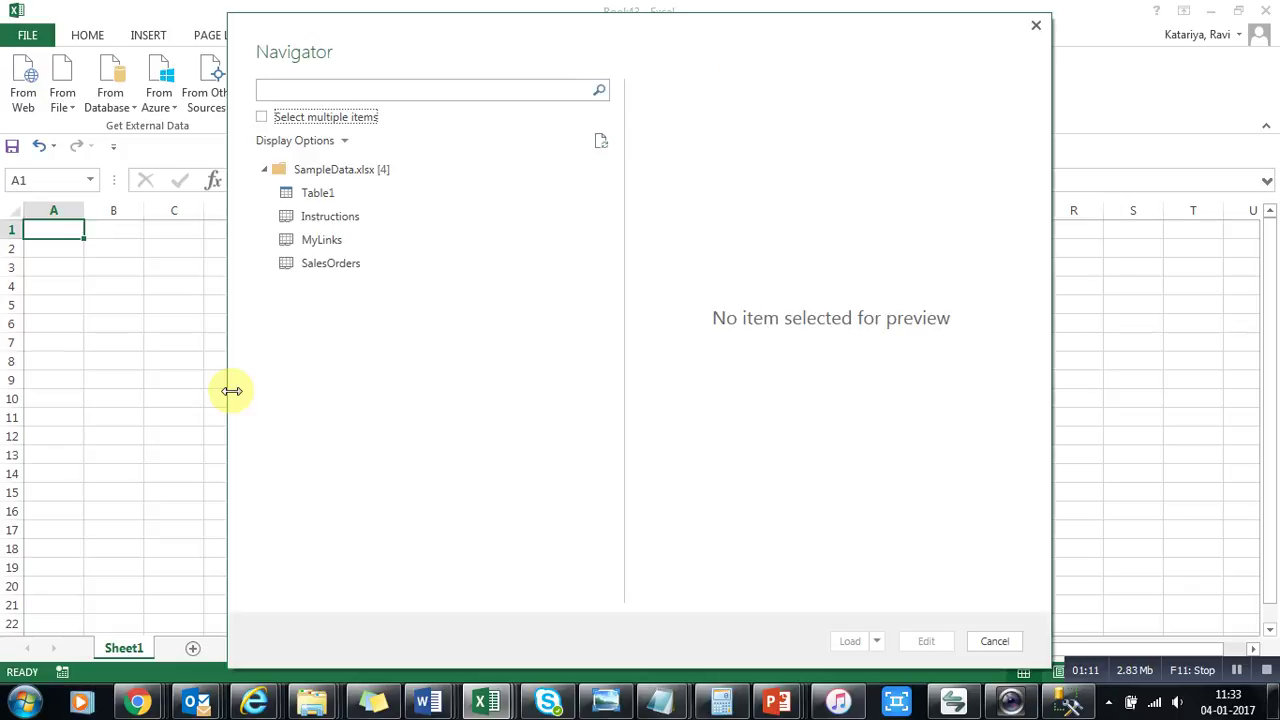
Step: Preview the contents of Table1, Instructions, MyLinks and SalesOrders in the SampleData.xlsx workbook
{"action": "left_click", "coordinate": [316, 193]}
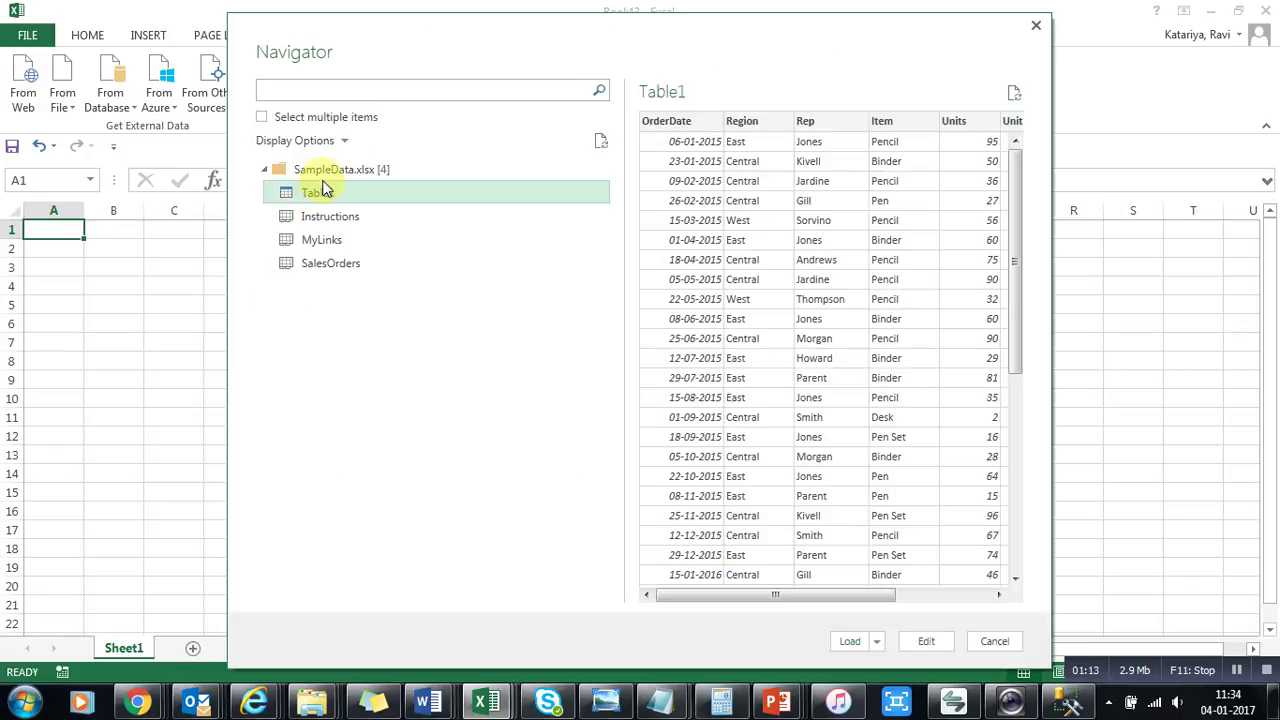
{"action": "left_click", "coordinate": [330, 218]}
{"action": "left_click", "coordinate": [322, 240]}
{"action": "left_click", "coordinate": [330, 264]}
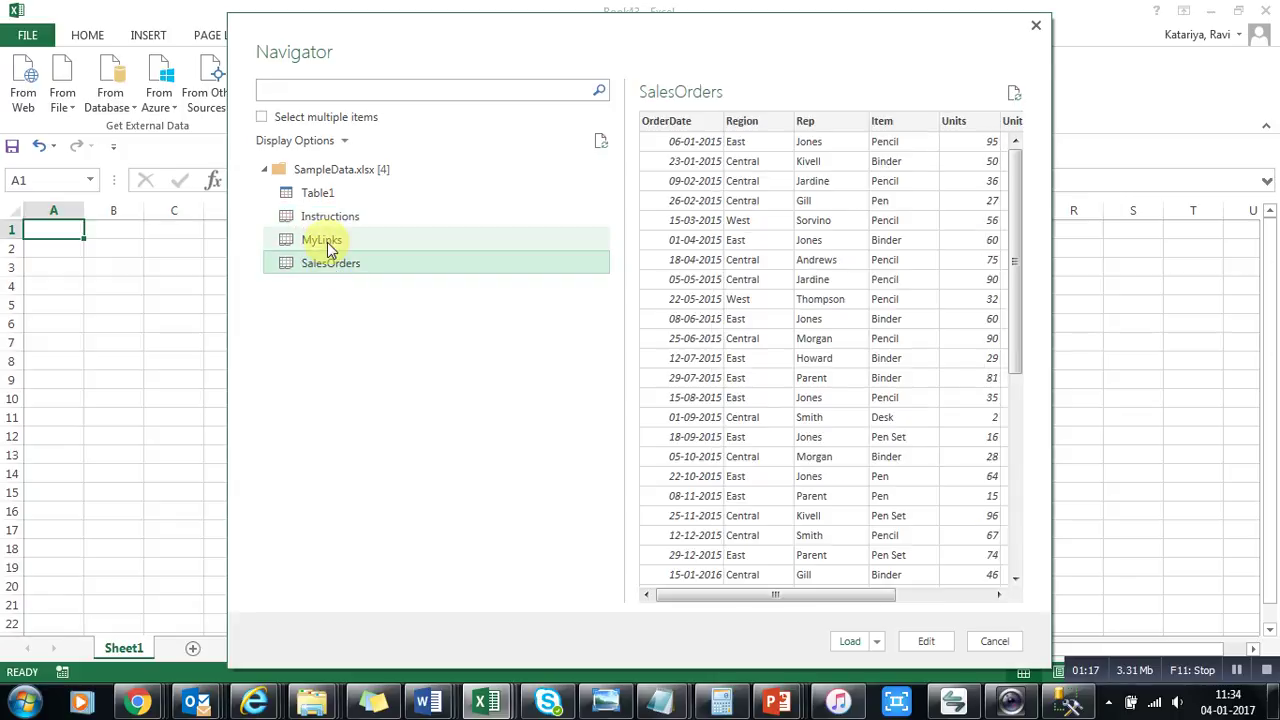
{"action": "left_click", "coordinate": [328, 248]}
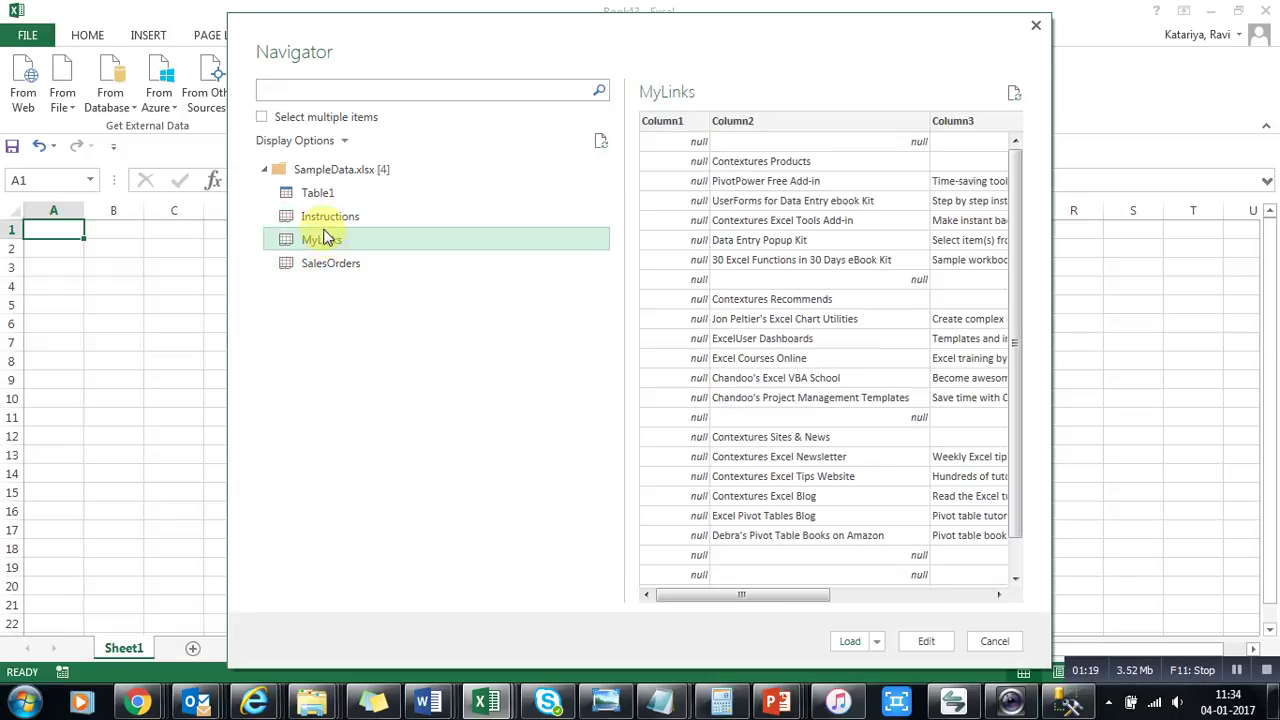
{"action": "left_click", "coordinate": [320, 215]}
Step: Choose Table1 from SampleData.xlsx and open it for editing in the Query Editor
{"action": "left_click", "coordinate": [318, 195]}
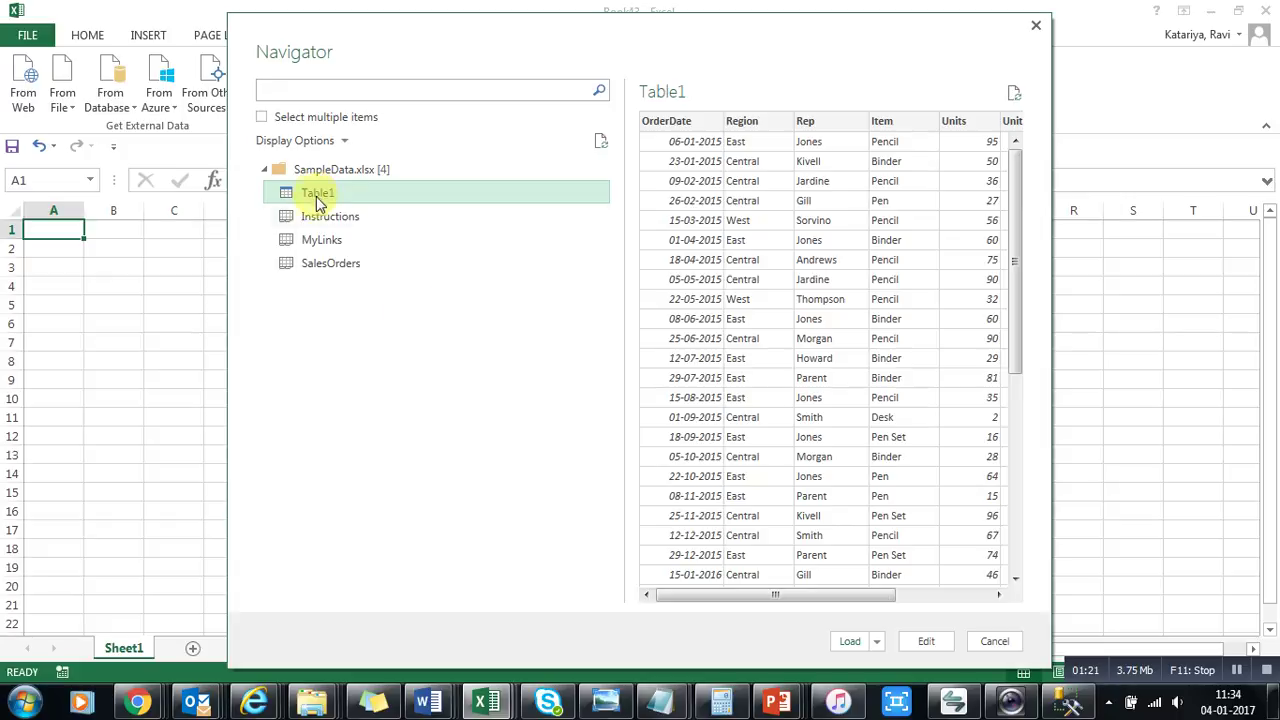
{"action": "mouse_move", "coordinate": [682, 594]}
{"action": "left_mouse_down"}
{"action": "mouse_move", "coordinate": [886, 566]}
{"action": "mouse_move", "coordinate": [694, 580]}
{"action": "mouse_move", "coordinate": [686, 616]}
{"action": "left_mouse_up"}
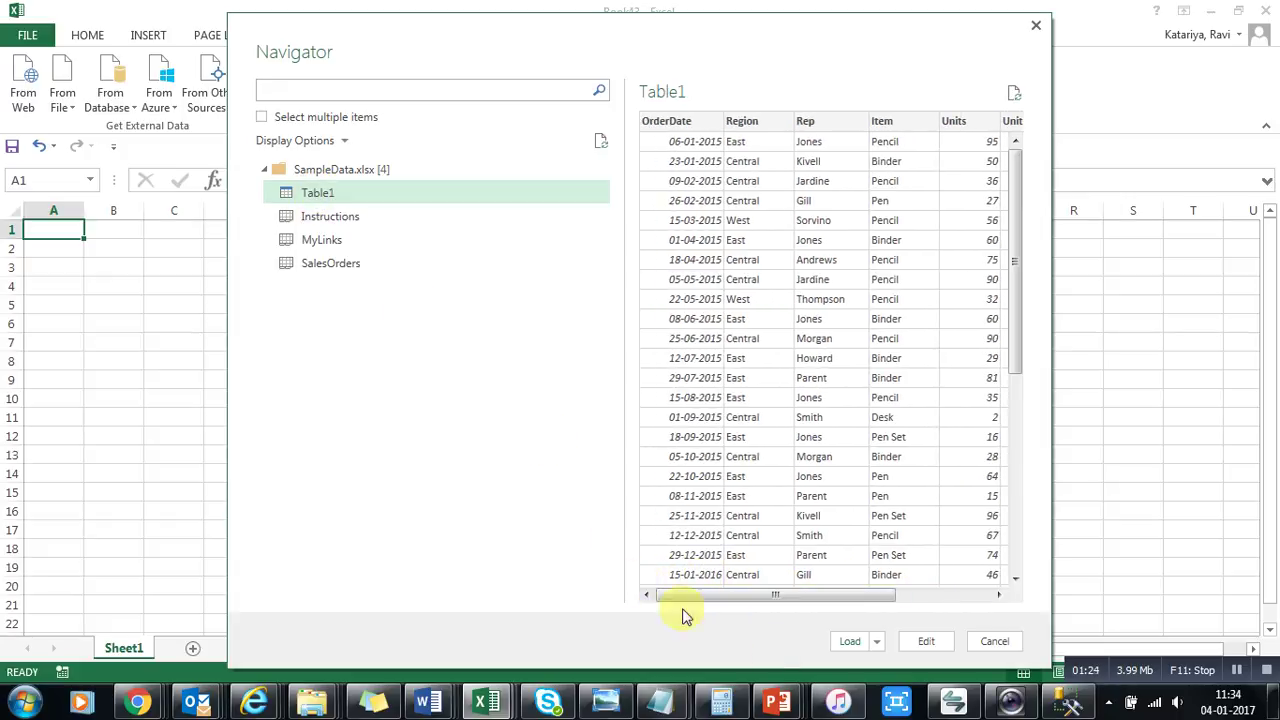
{"action": "left_click", "coordinate": [877, 641]}
{"action": "left_click", "coordinate": [812, 655]}
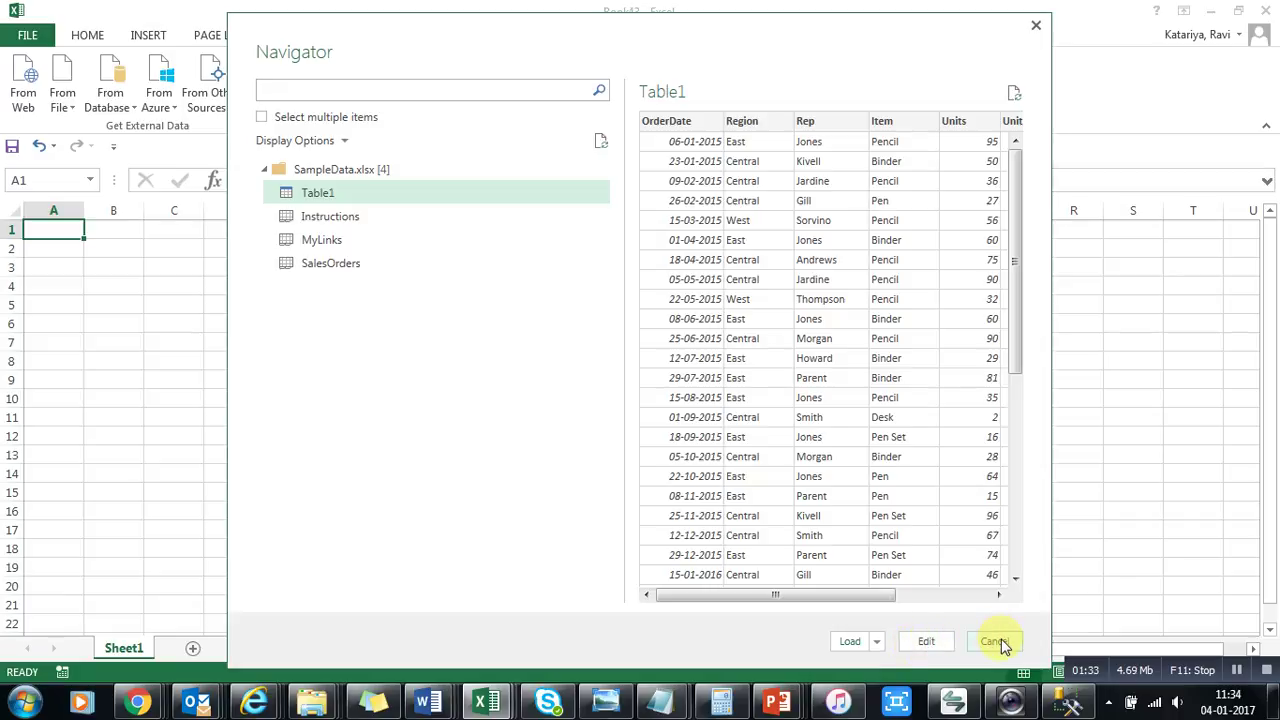
{"action": "left_click", "coordinate": [940, 644]}
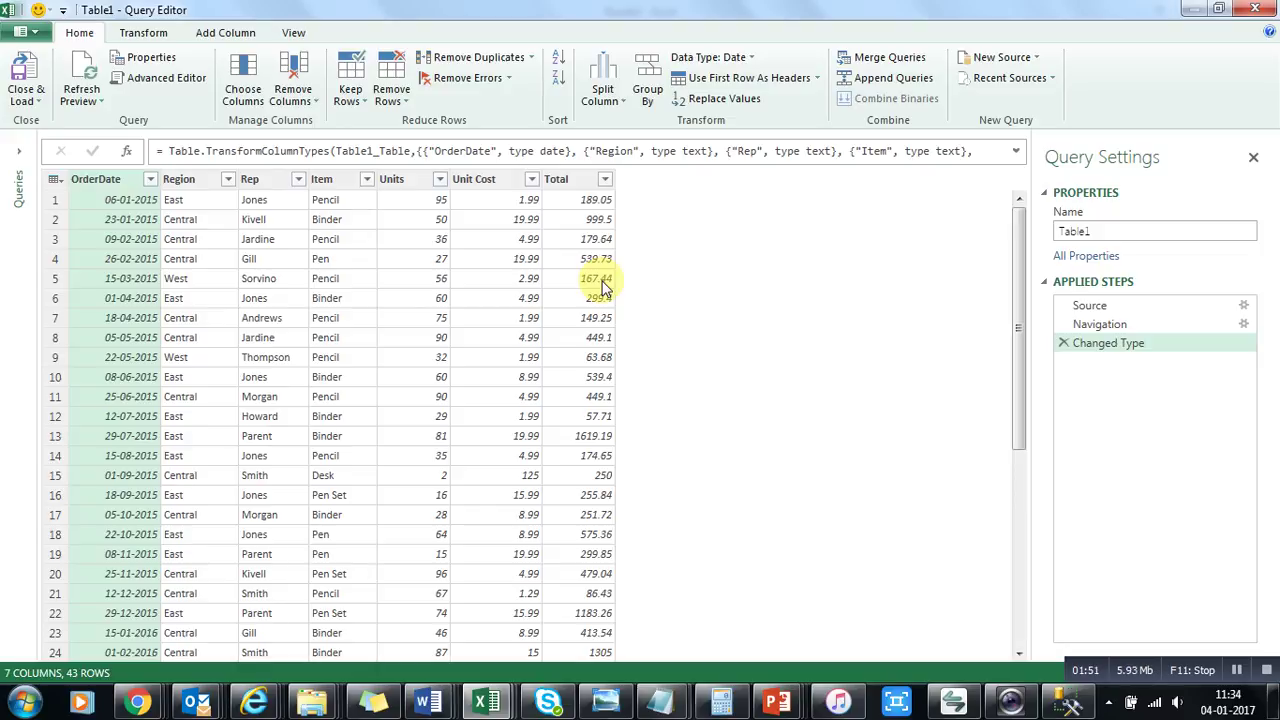
Step: Change the data type of the Units, Unit Cost and Total columns to Decimal Number
{"action": "left_click", "coordinate": [410, 188]}
{"action": "key", "text": "shift+Right"}
{"action": "key", "text": "shift+Right"}
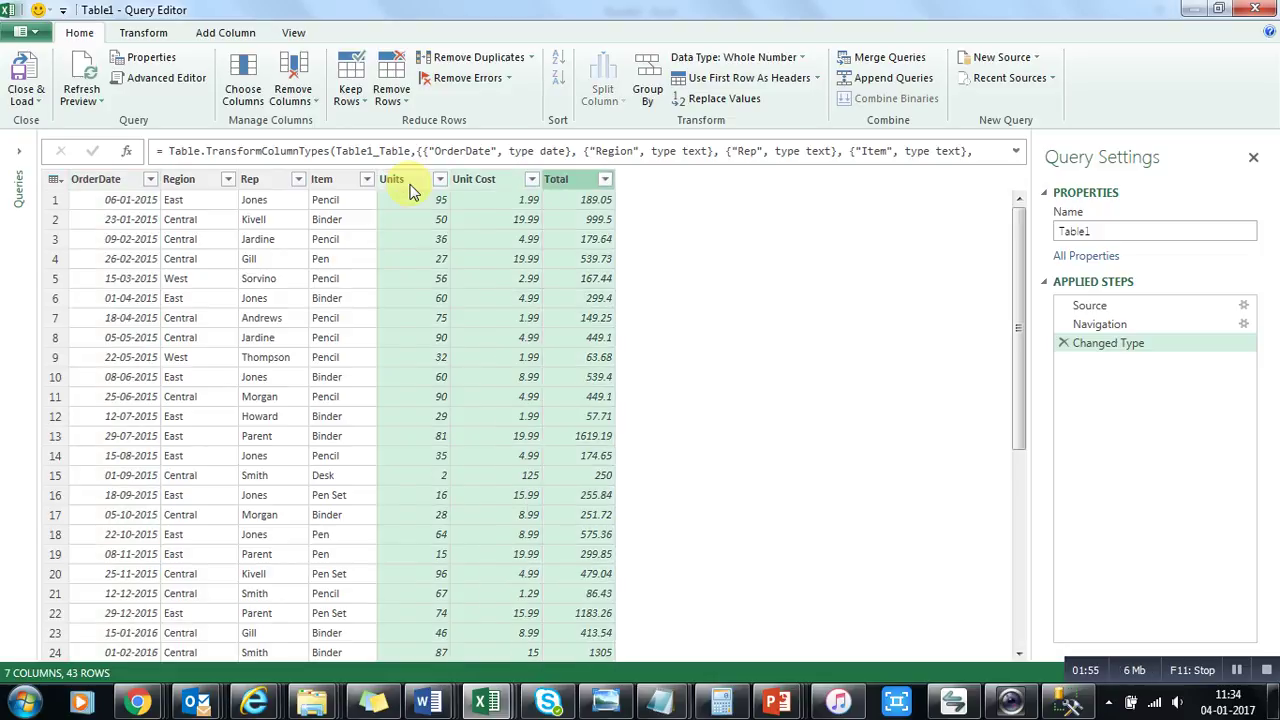
{"action": "right_click", "coordinate": [410, 188]}
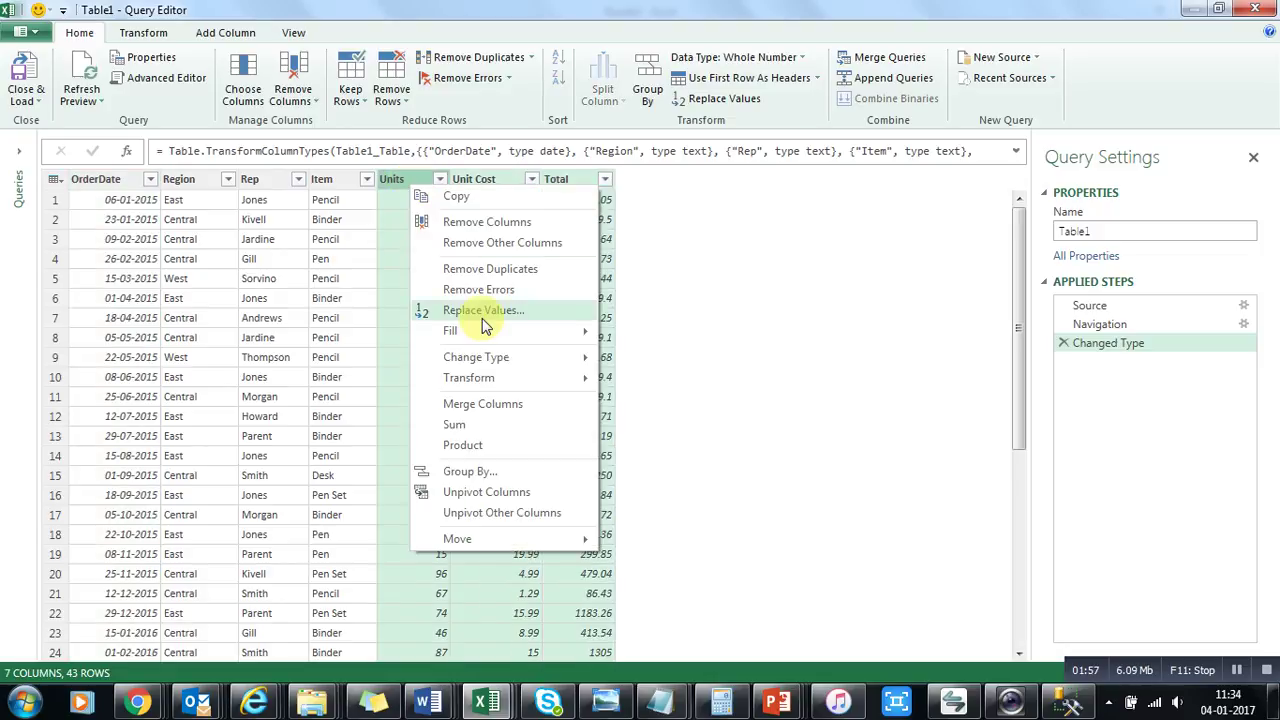
{"action": "mouse_move", "coordinate": [520, 367]}
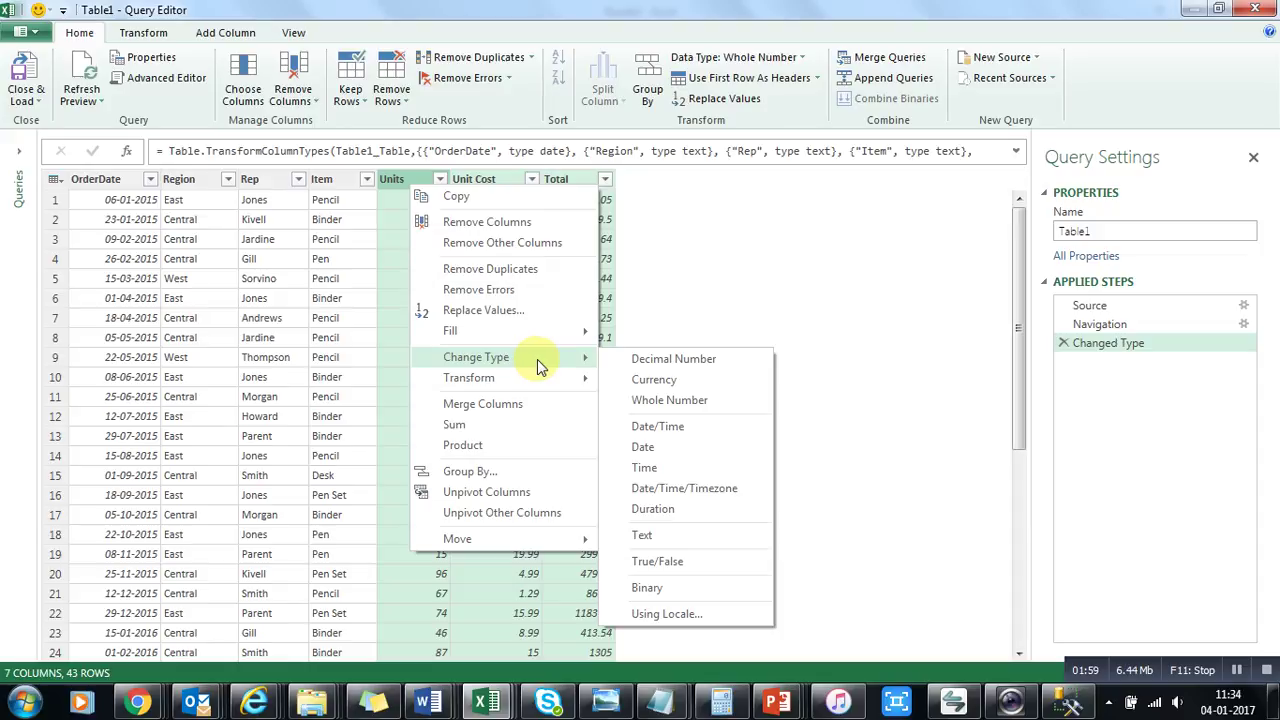
{"action": "left_click", "coordinate": [654, 363]}
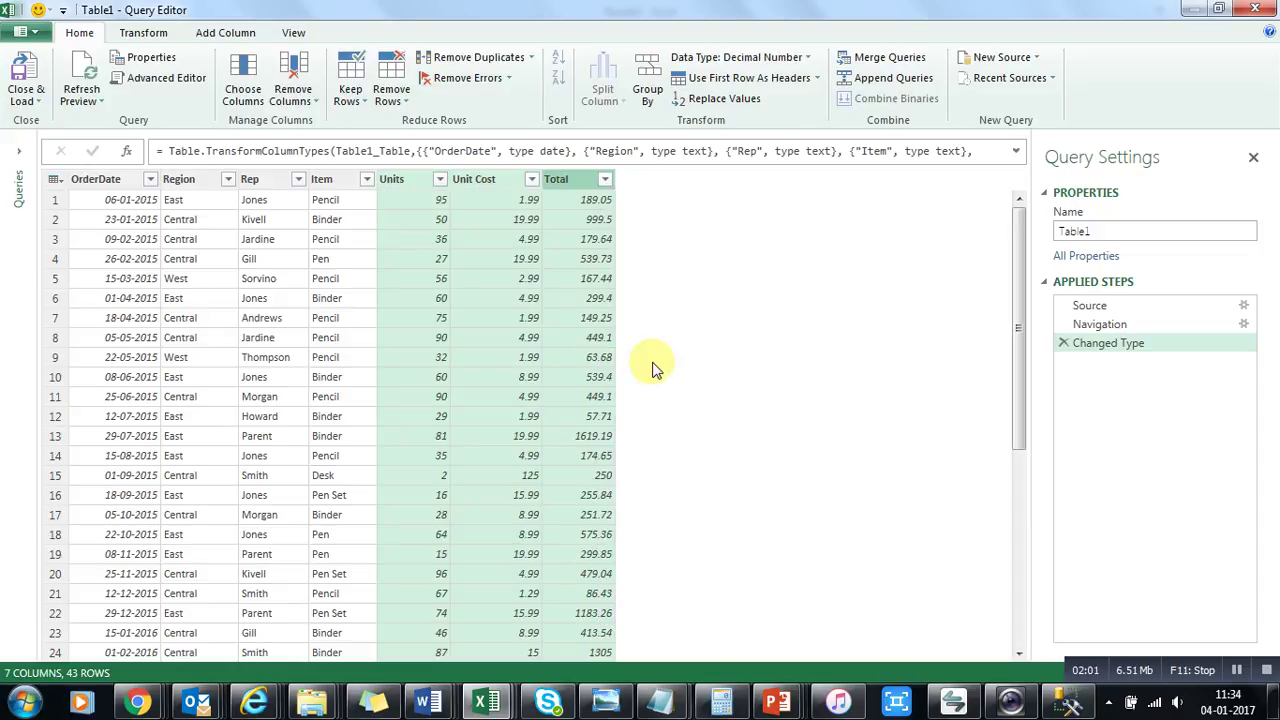
Step: Start a Group By on the table and set Region as the grouping column
{"action": "left_click", "coordinate": [186, 184]}
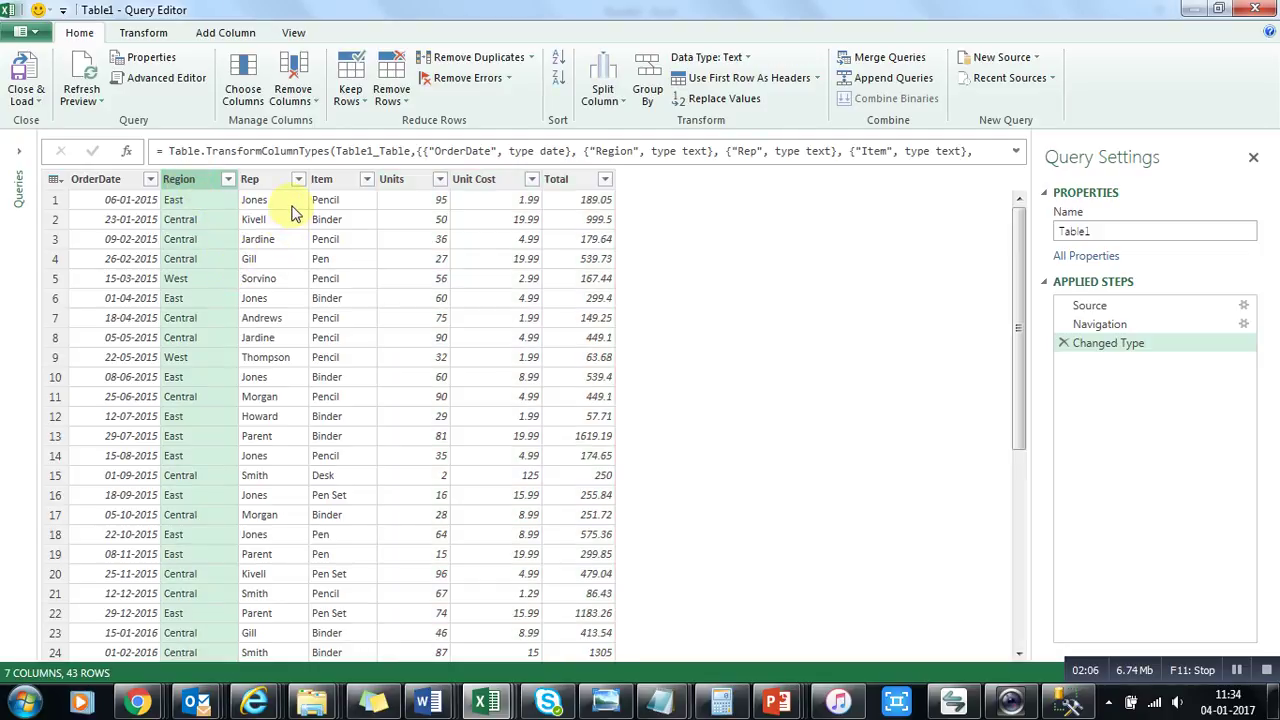
{"action": "left_click", "coordinate": [127, 187]}
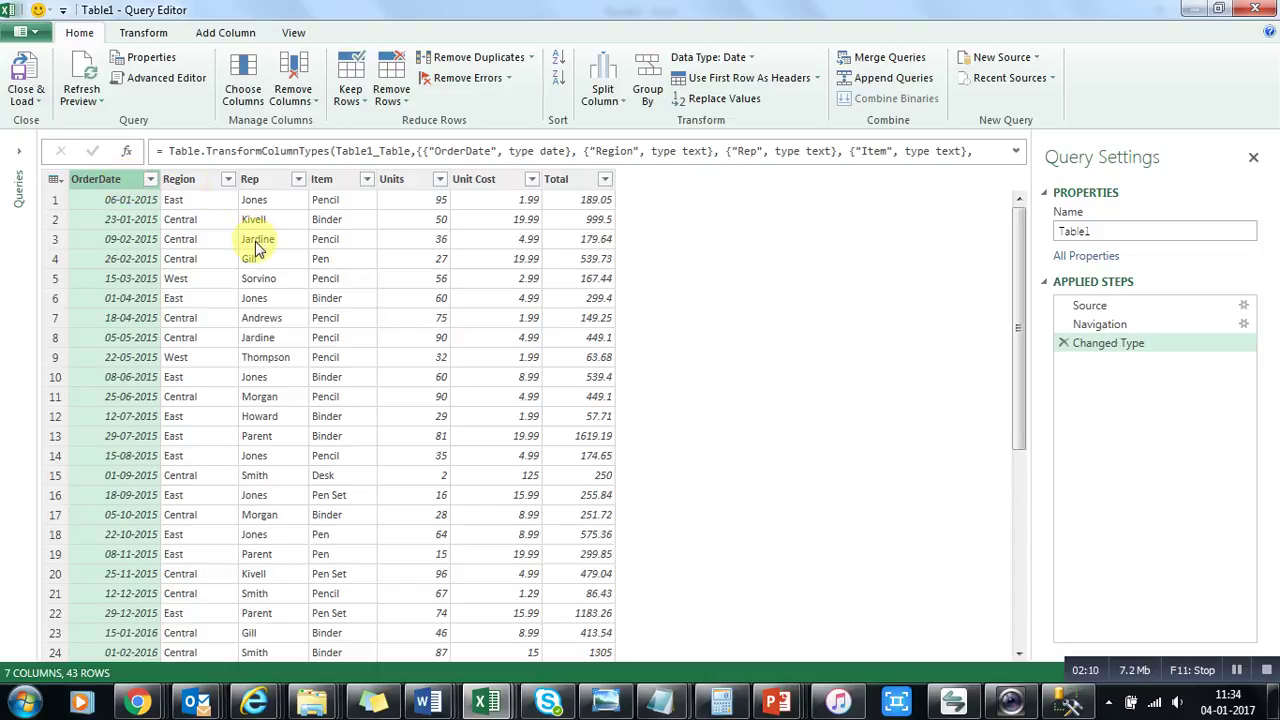
{"action": "left_click", "coordinate": [656, 112]}
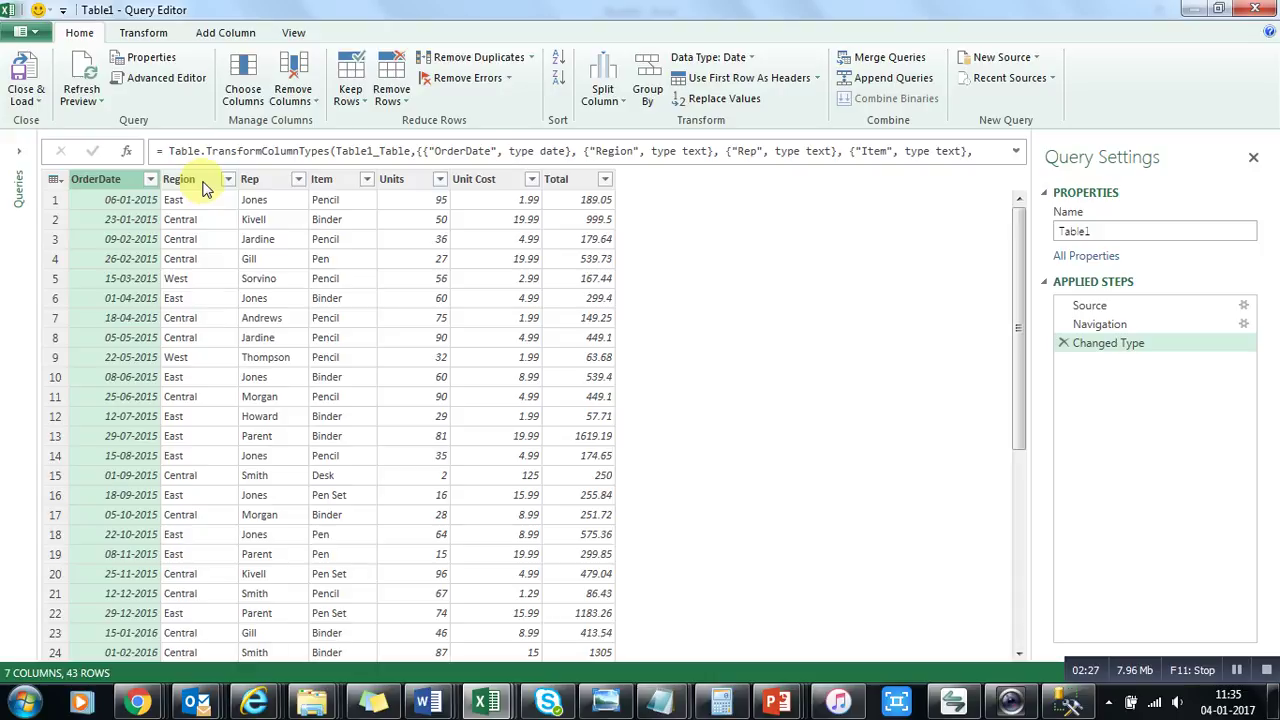
{"action": "left_click", "coordinate": [647, 90]}
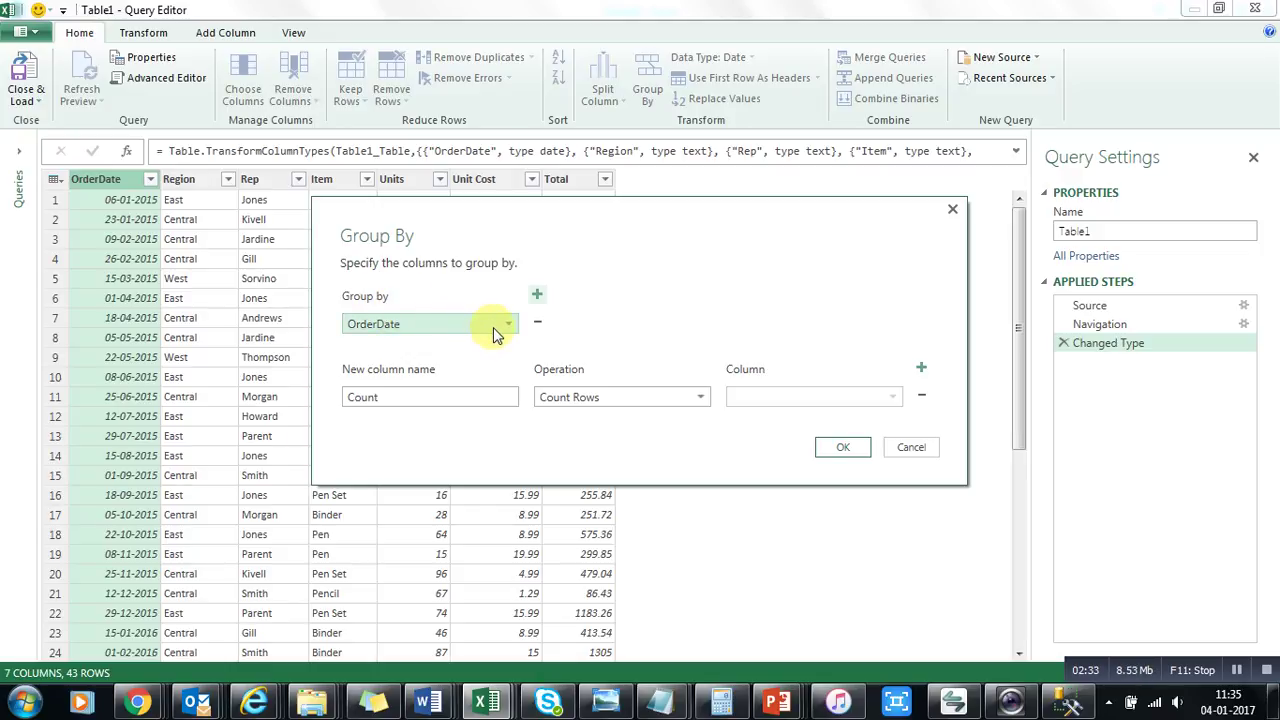
{"action": "left_click", "coordinate": [493, 327]}
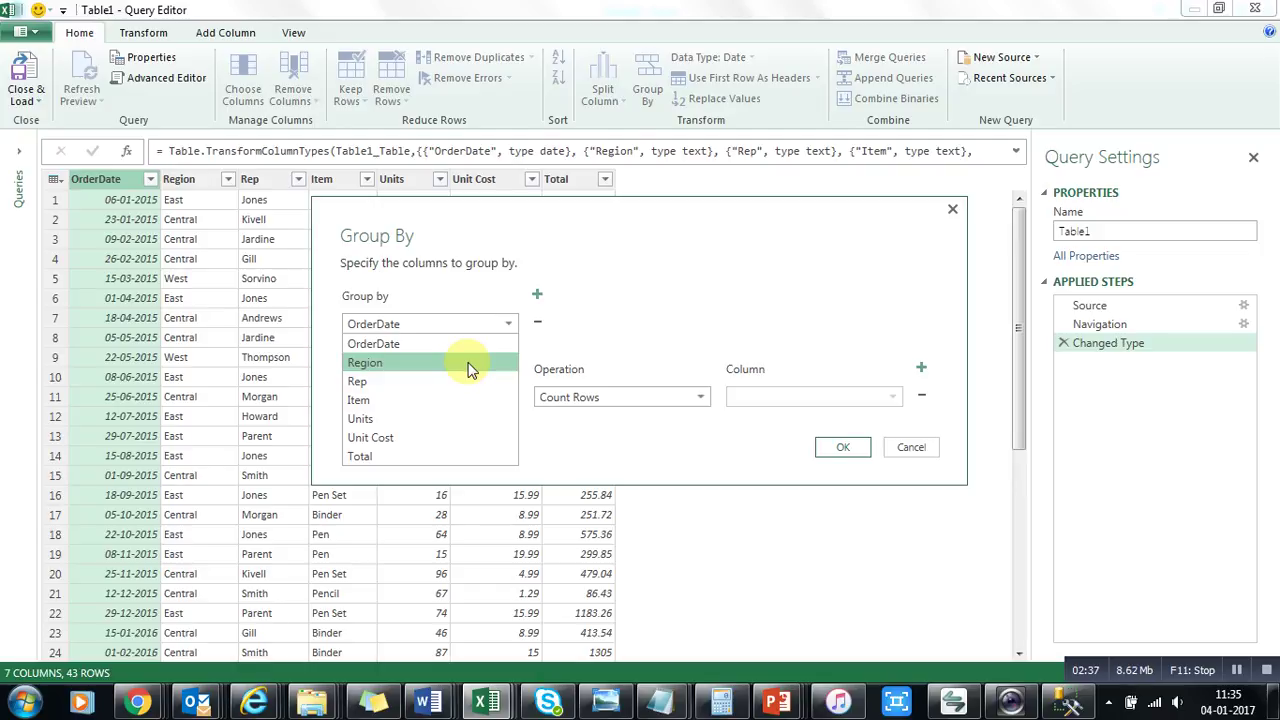
{"action": "left_click", "coordinate": [470, 370]}
Step: Define the first aggregation as a new column named Sum that uses the Sum operation on Units
{"action": "left_click_drag", "start_coordinate": [437, 397], "coordinate": [318, 400]}
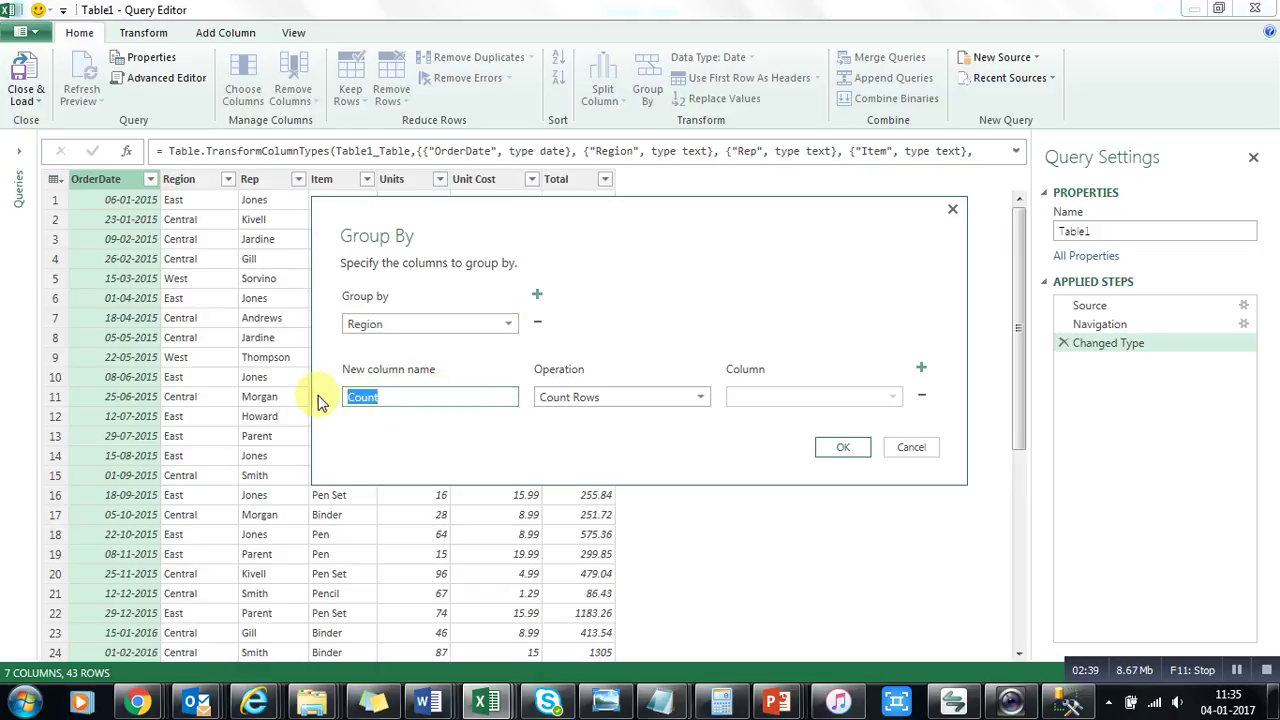
{"action": "type", "text": "Sum"}
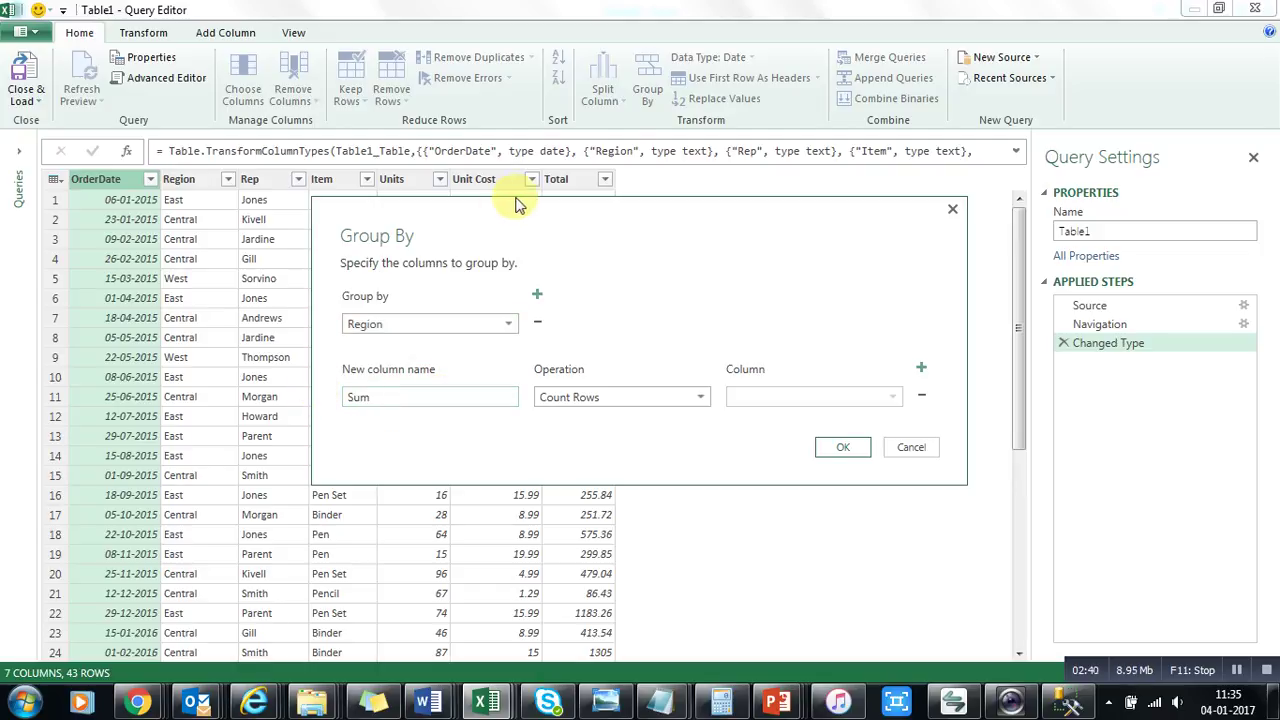
{"action": "left_click_drag", "start_coordinate": [527, 208], "coordinate": [635, 279]}
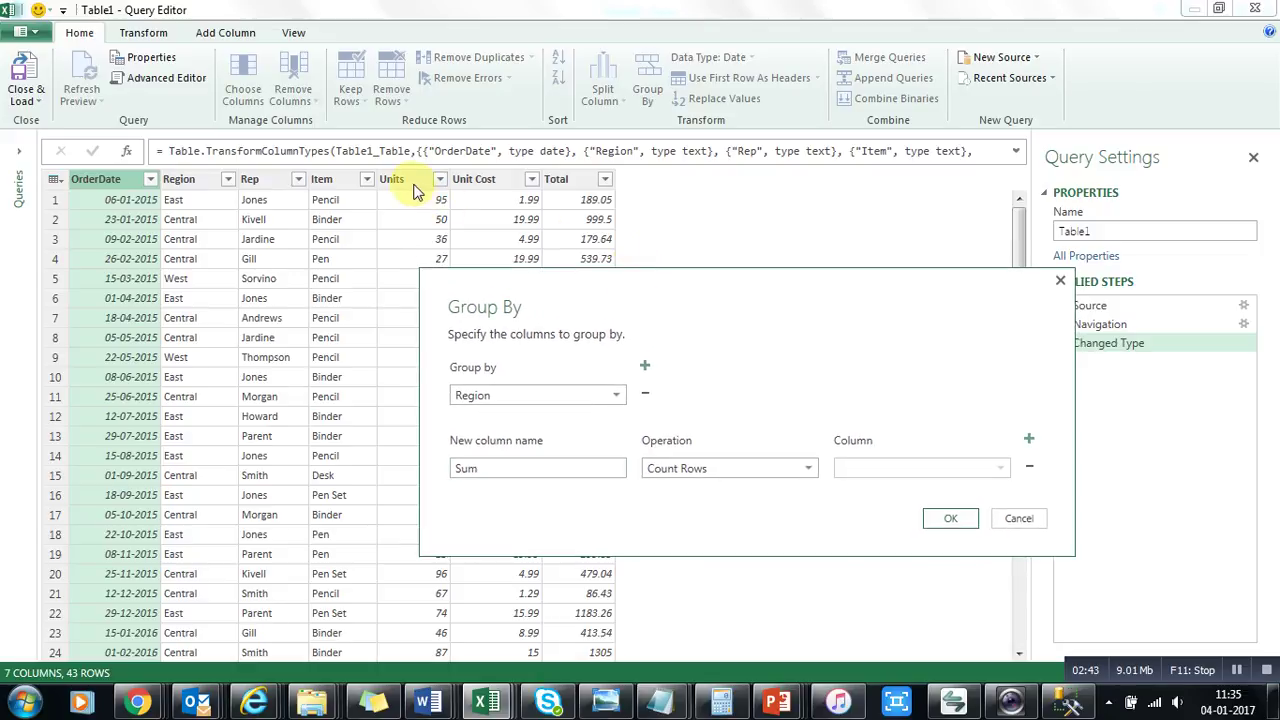
{"action": "left_click", "coordinate": [702, 475]}
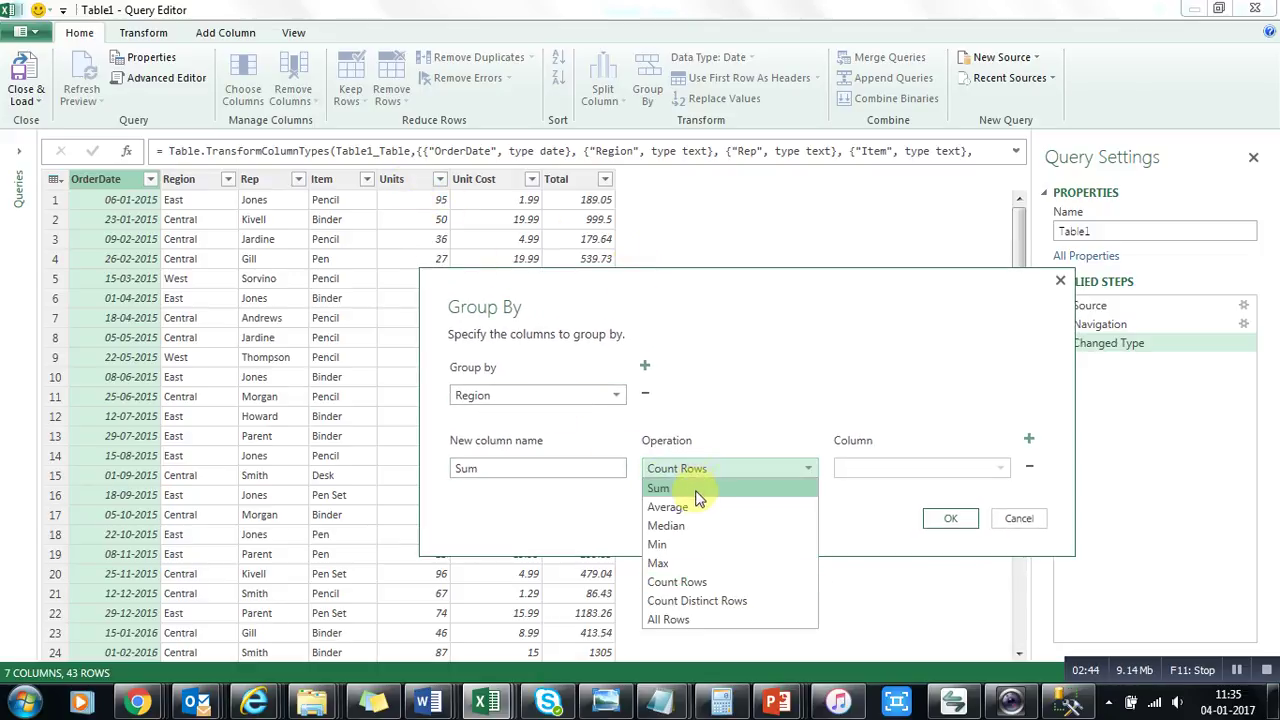
{"action": "left_click", "coordinate": [690, 489]}
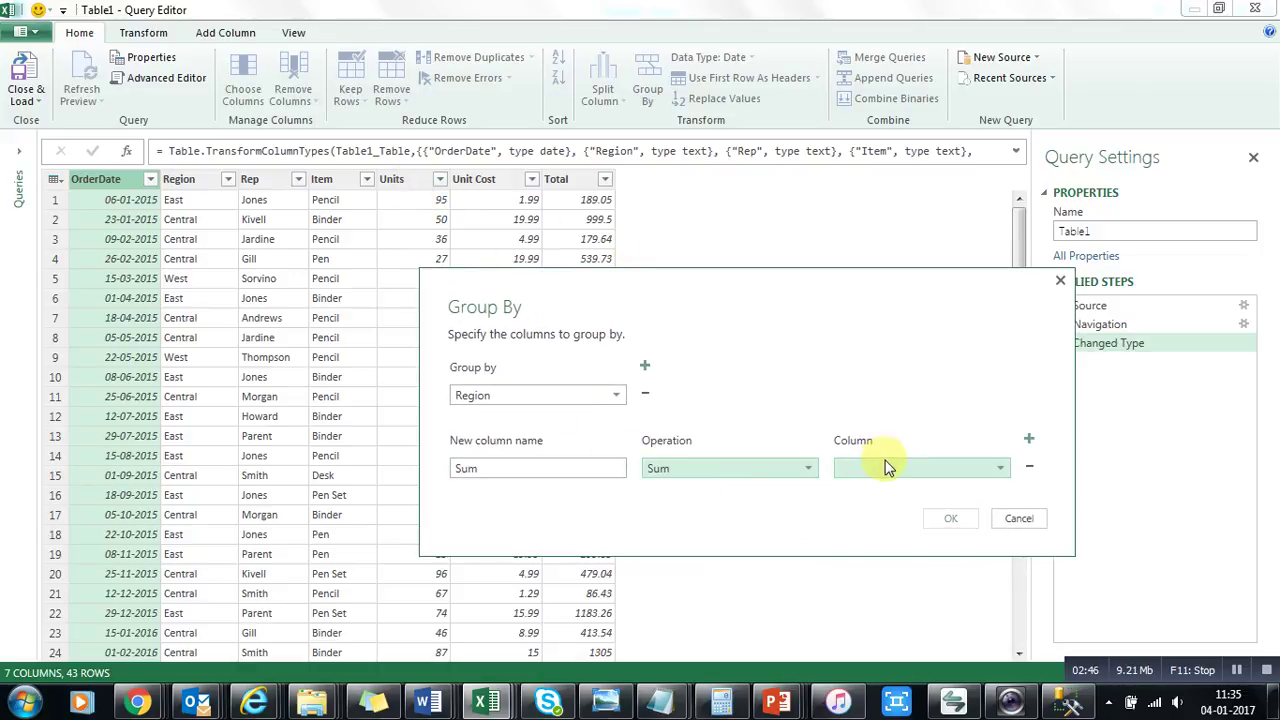
{"action": "left_click", "coordinate": [884, 466]}
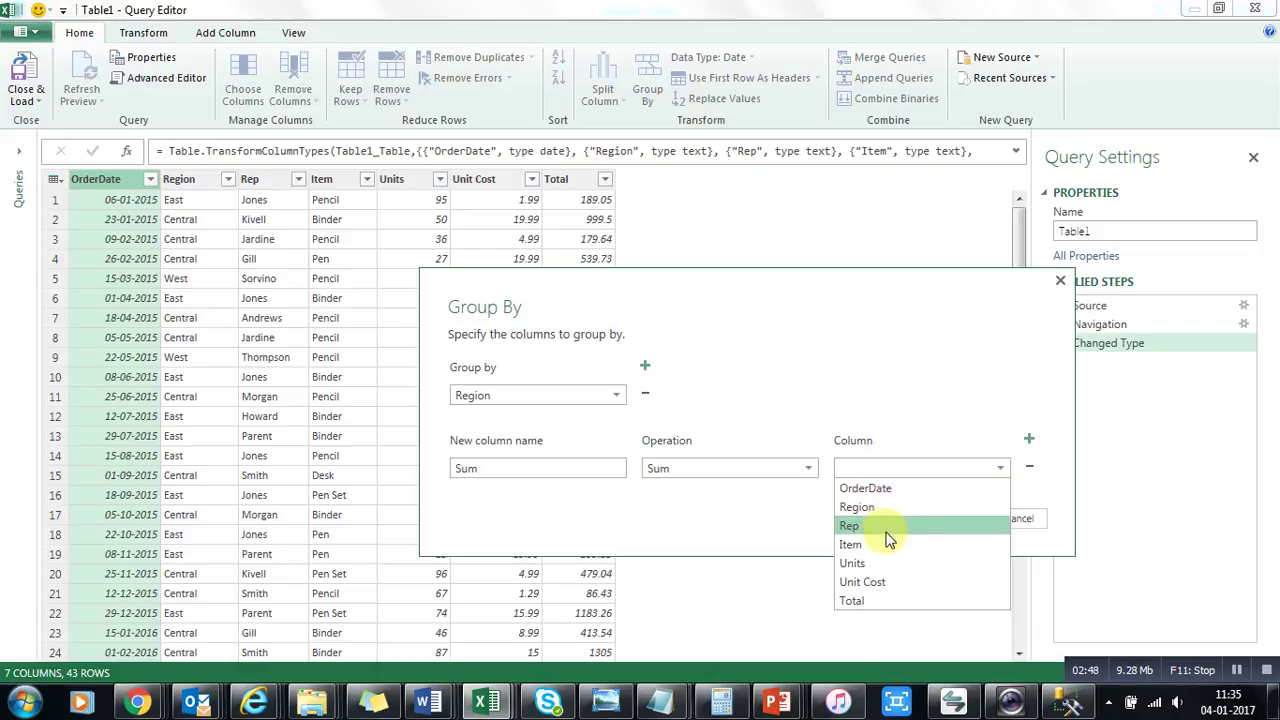
{"action": "left_click", "coordinate": [888, 563]}
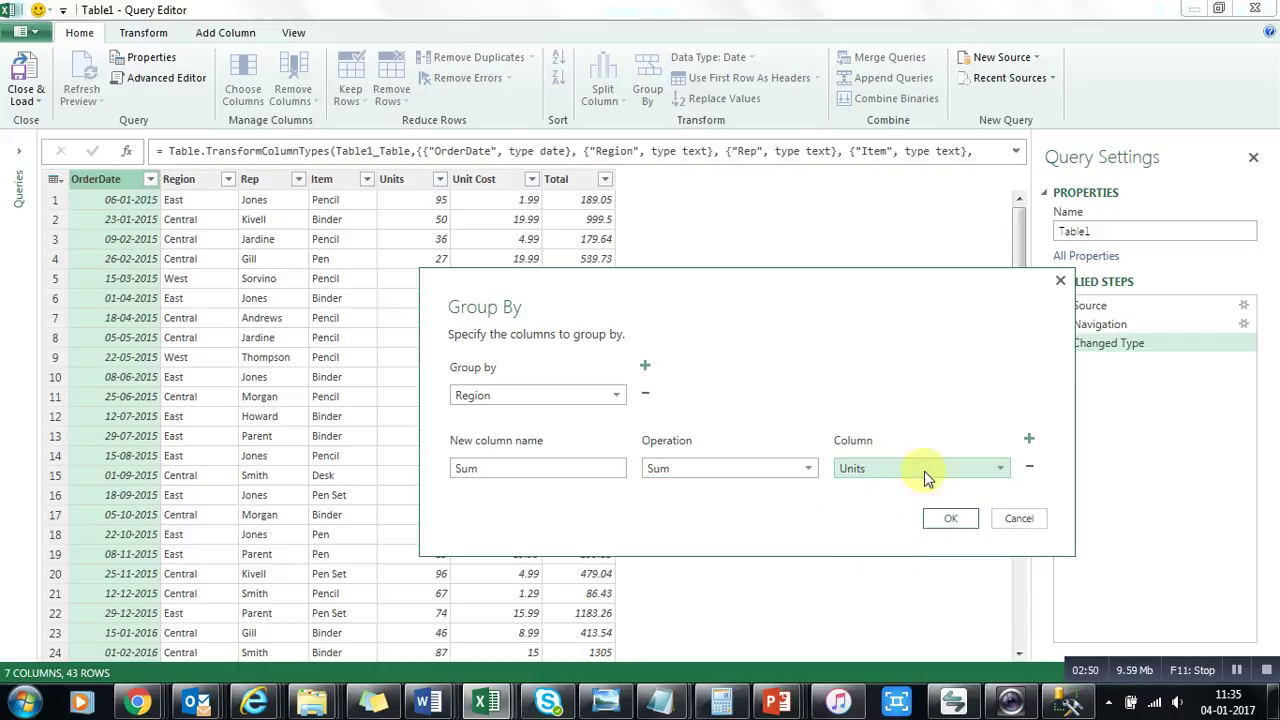
Step: Add a second aggregation to the grouping and rename the first aggregation's column to Unit Sum
{"action": "left_click", "coordinate": [1029, 438]}
{"action": "left_click", "coordinate": [596, 489]}
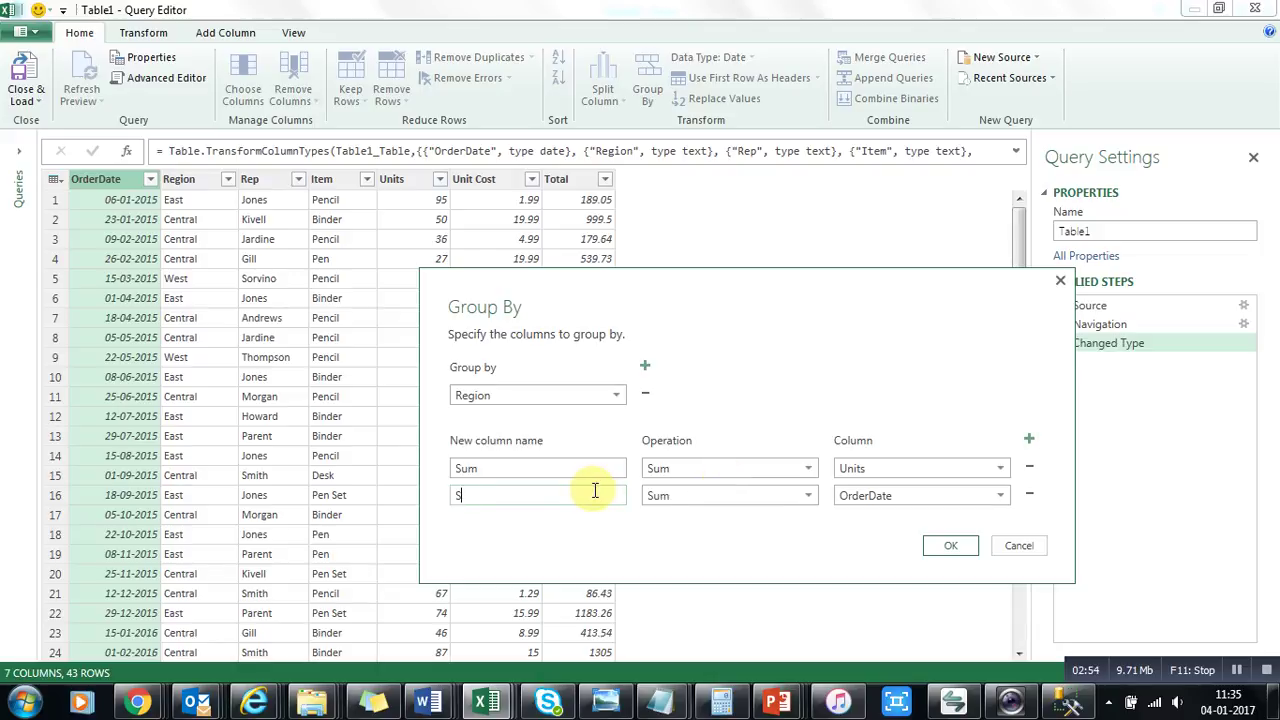
{"action": "left_click", "coordinate": [453, 466]}
{"action": "double_click", "coordinate": [453, 466]}
{"action": "type", "text": "Un"}
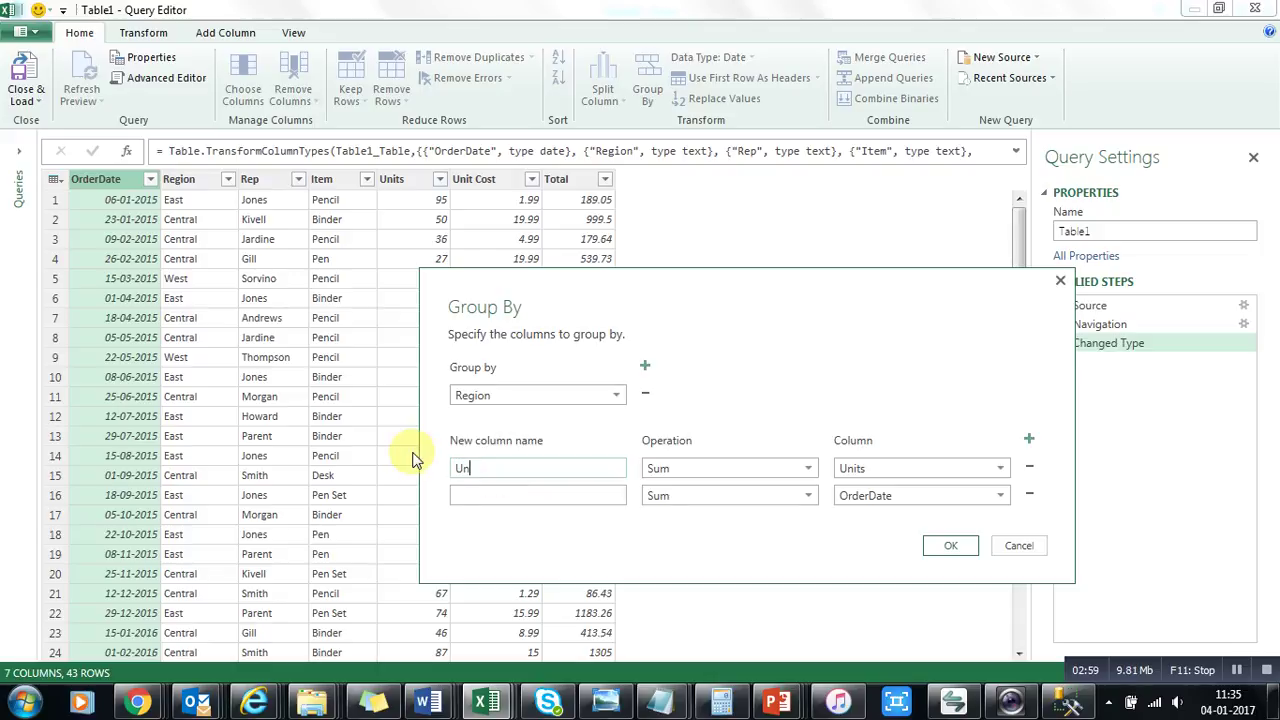
{"action": "type", "text": "it Sum"}
Step: Set the second aggregation to sum the Total column under the name Total Sum, and apply the grouping
{"action": "left_click", "coordinate": [464, 494]}
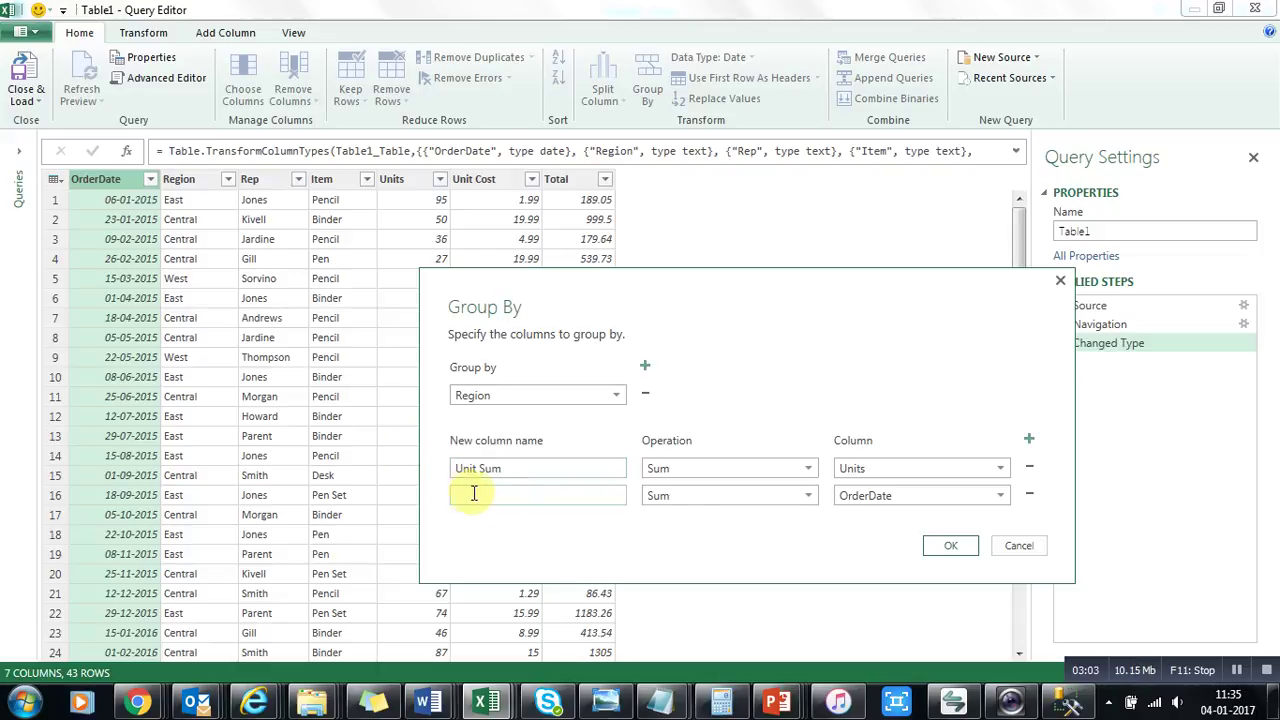
{"action": "left_click", "coordinate": [858, 495]}
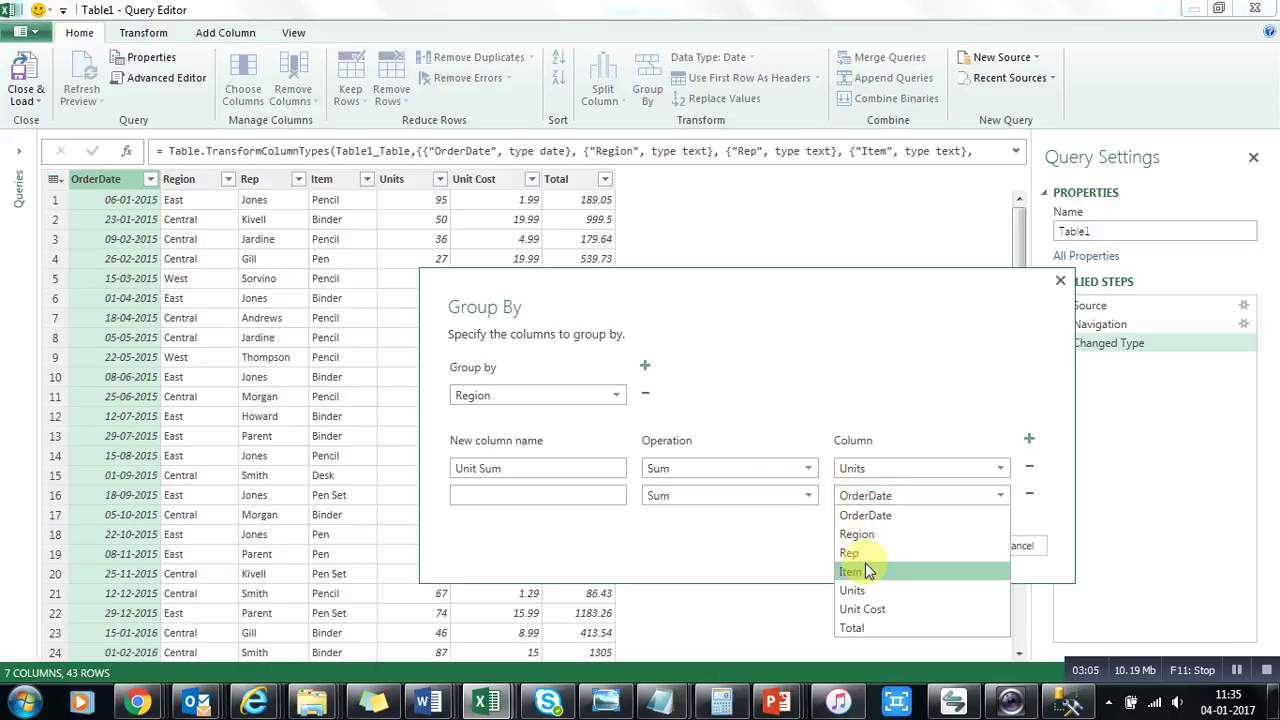
{"action": "left_click", "coordinate": [855, 628]}
{"action": "left_click", "coordinate": [543, 499]}
{"action": "type", "text": "Total Sum"}
{"action": "left_click", "coordinate": [950, 546]}
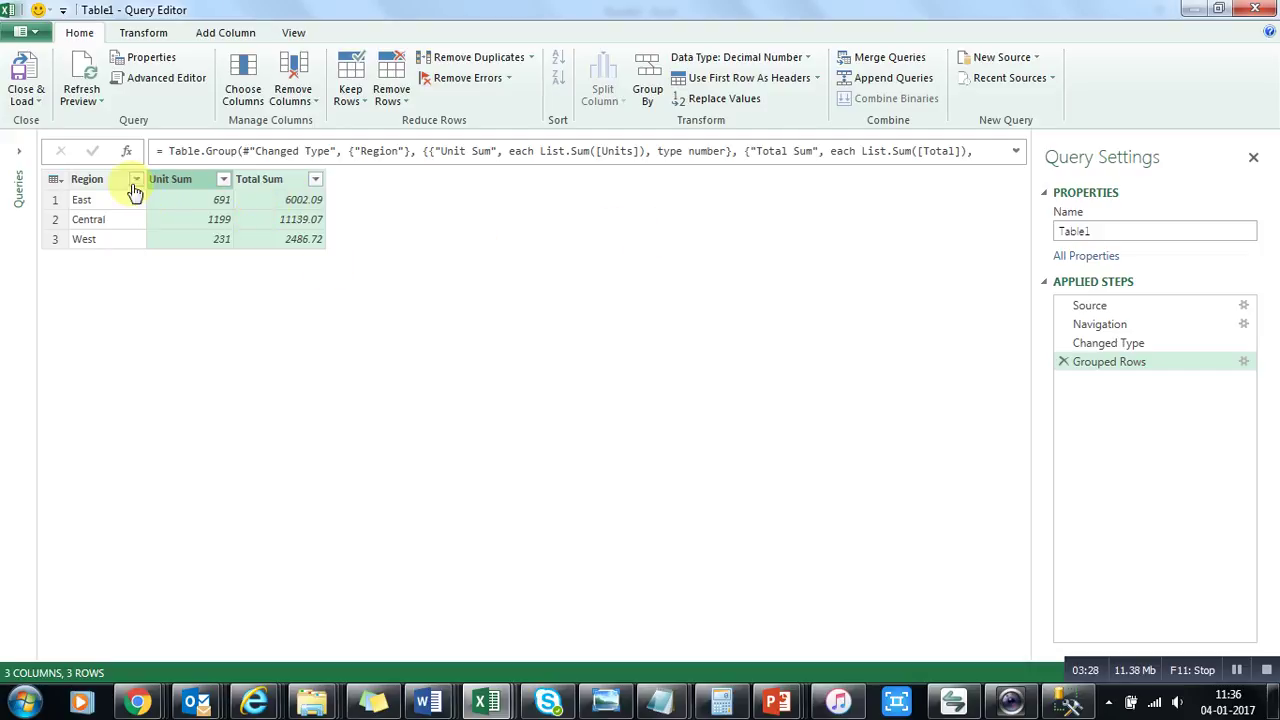
Step: Edit the Grouped Rows step to add Rep as a second grouping column below Region, and apply it
{"action": "left_click", "coordinate": [1243, 362]}
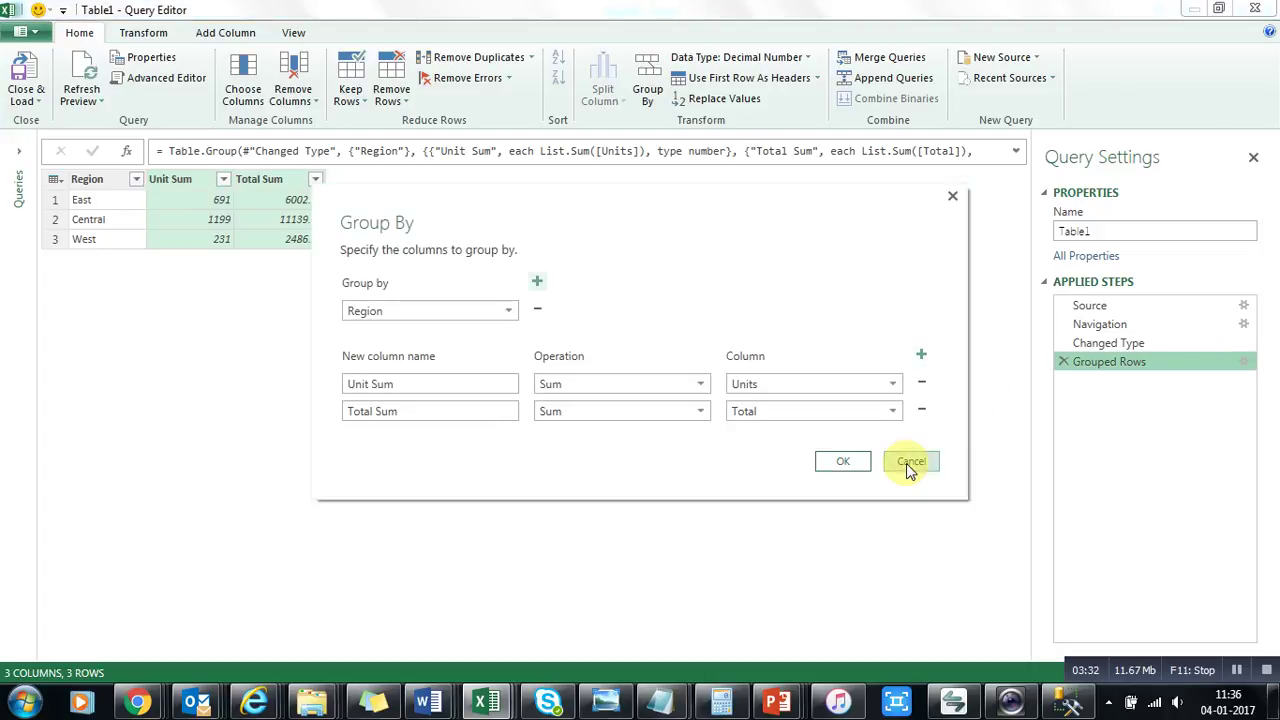
{"action": "left_click", "coordinate": [906, 463]}
{"action": "left_click", "coordinate": [1245, 361]}
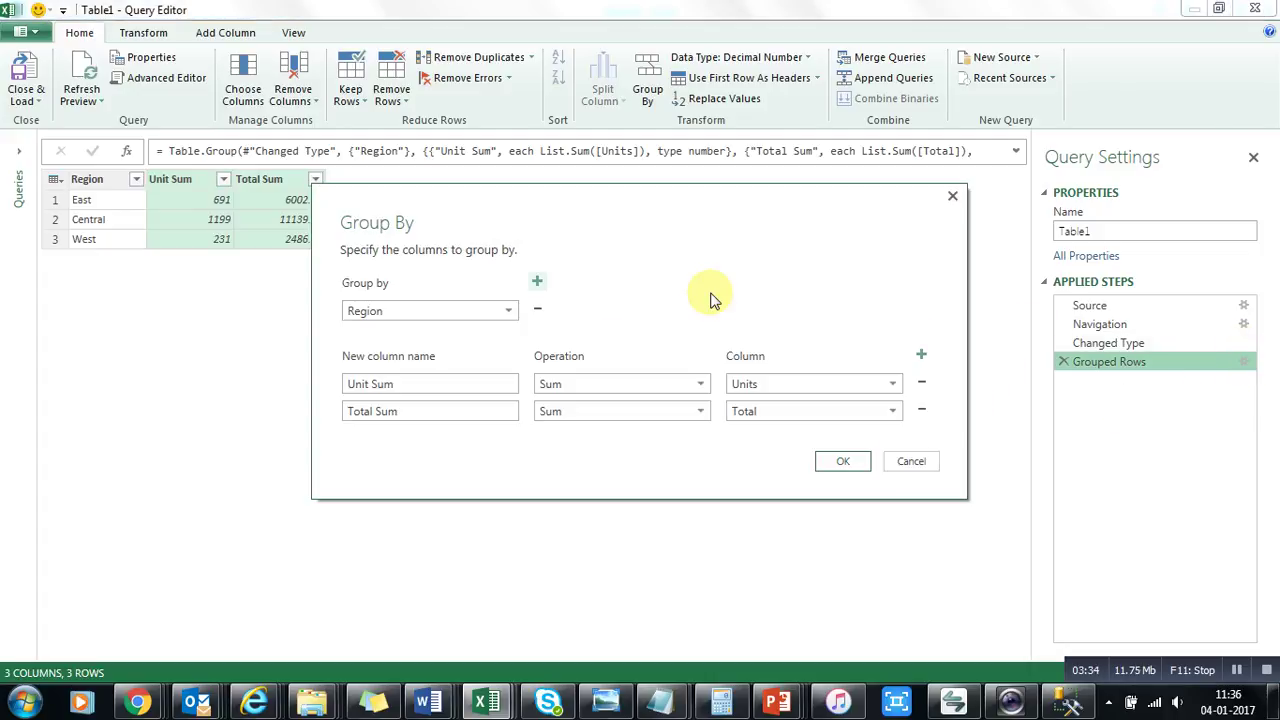
{"action": "left_click", "coordinate": [537, 282]}
{"action": "left_click", "coordinate": [490, 348]}
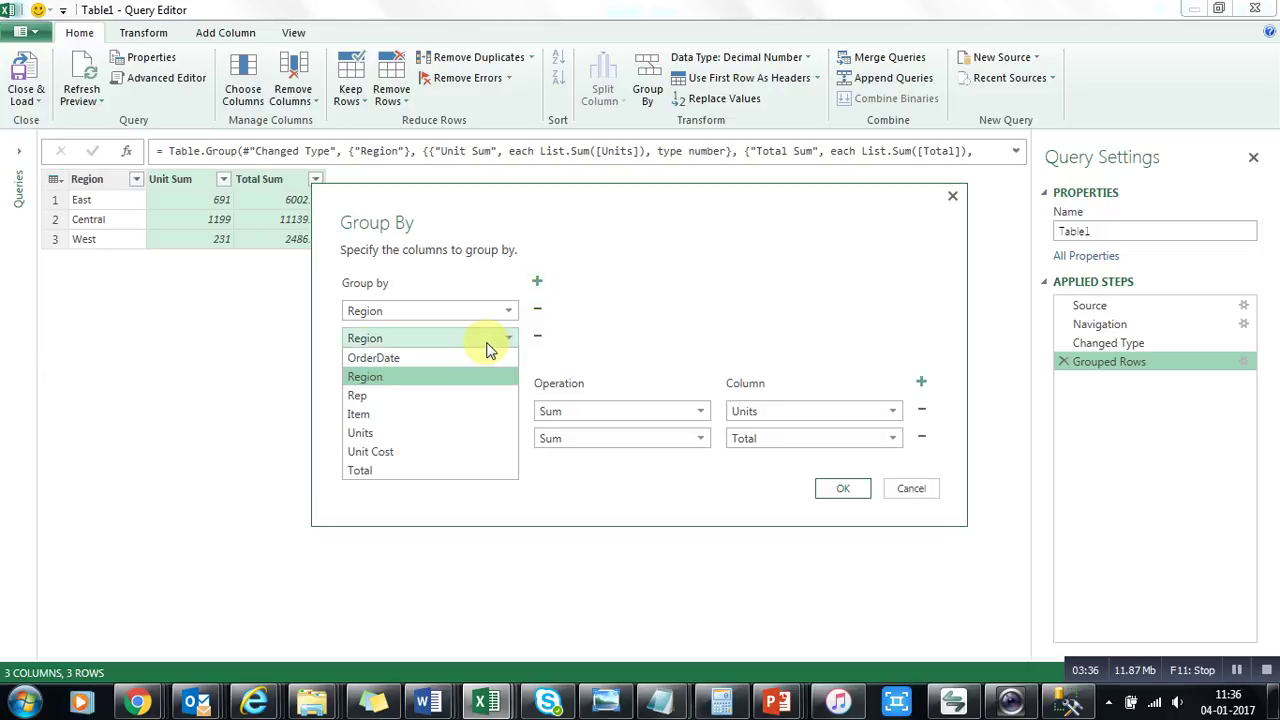
{"action": "left_click", "coordinate": [423, 400]}
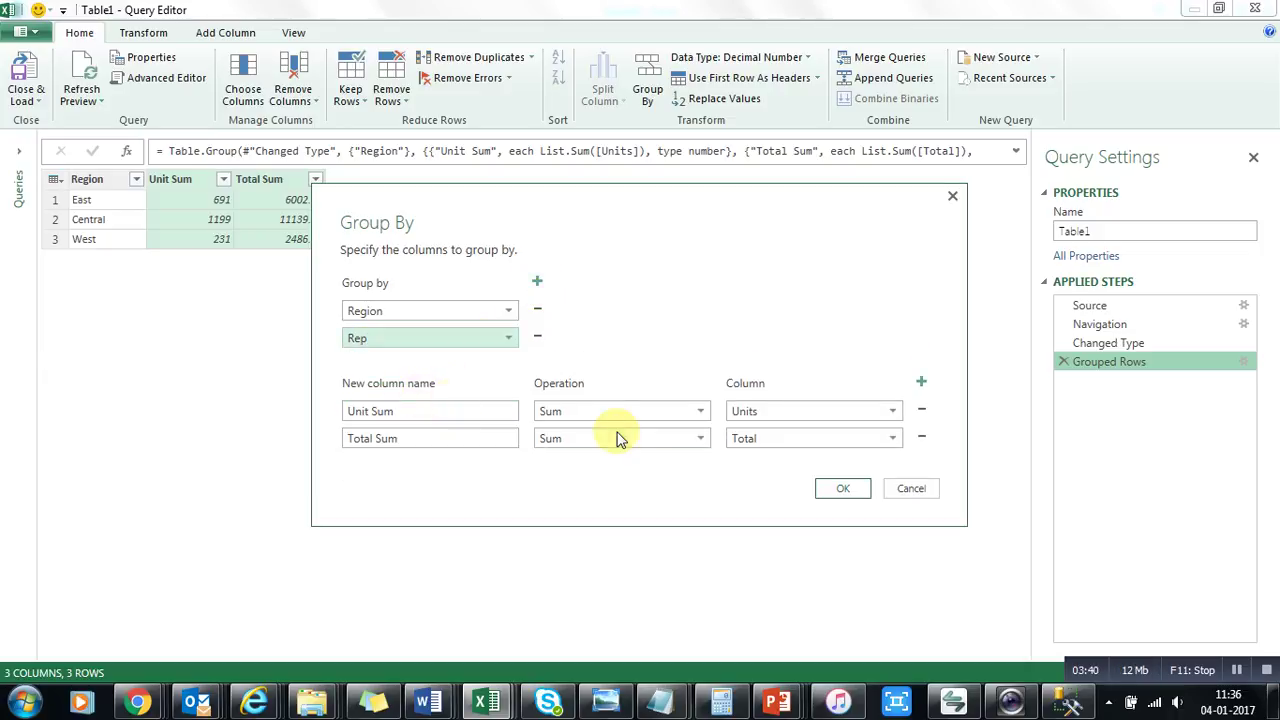
{"action": "left_click", "coordinate": [845, 487]}
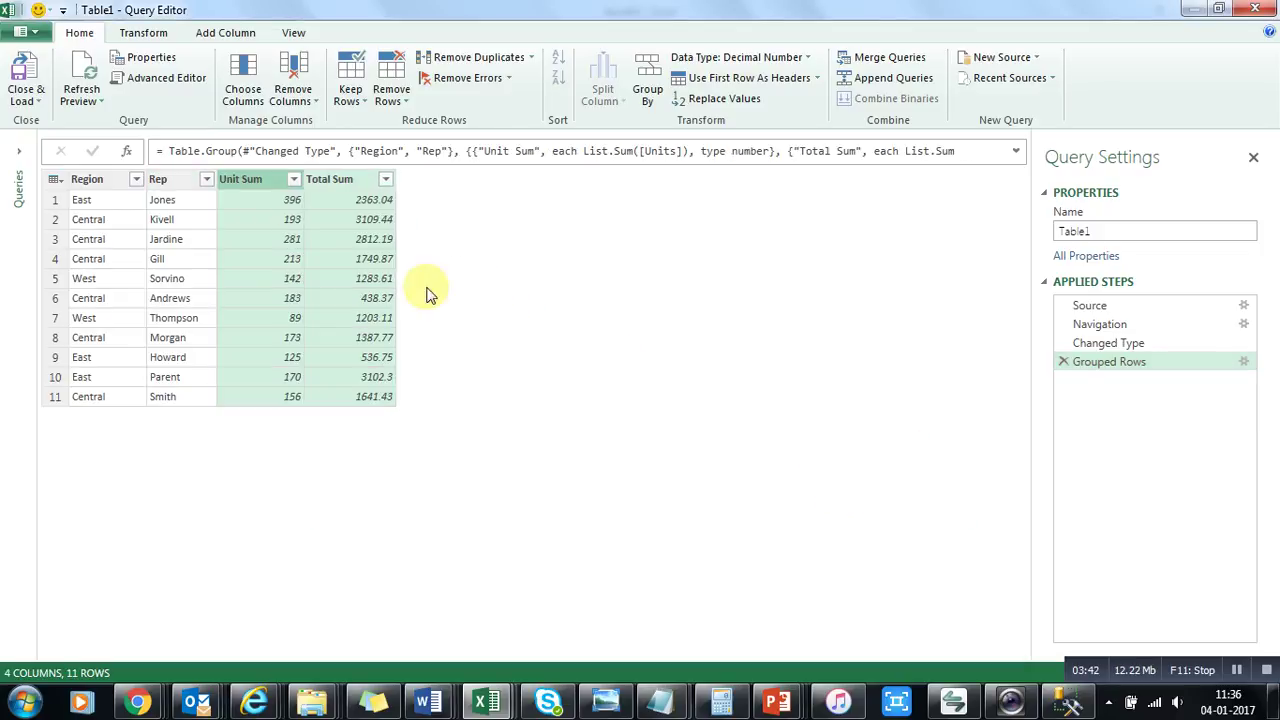
Step: Examine the grouped Rep, Unit Sum and Total Sum values and the operations available for the Total Sum column
{"action": "left_click", "coordinate": [165, 219]}
{"action": "left_click", "coordinate": [95, 200]}
{"action": "left_click", "coordinate": [163, 200]}
{"action": "left_click", "coordinate": [160, 258]}
{"action": "left_click", "coordinate": [292, 262]}
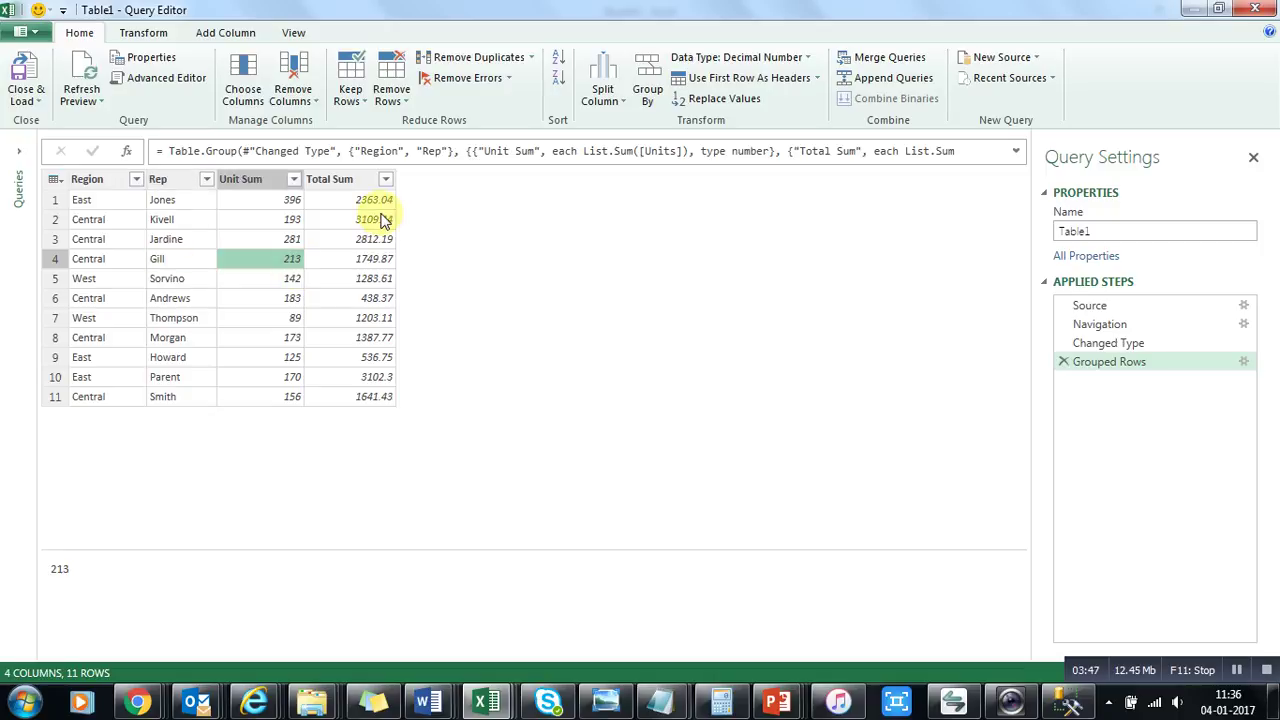
{"action": "left_click", "coordinate": [375, 219]}
{"action": "left_click", "coordinate": [387, 315]}
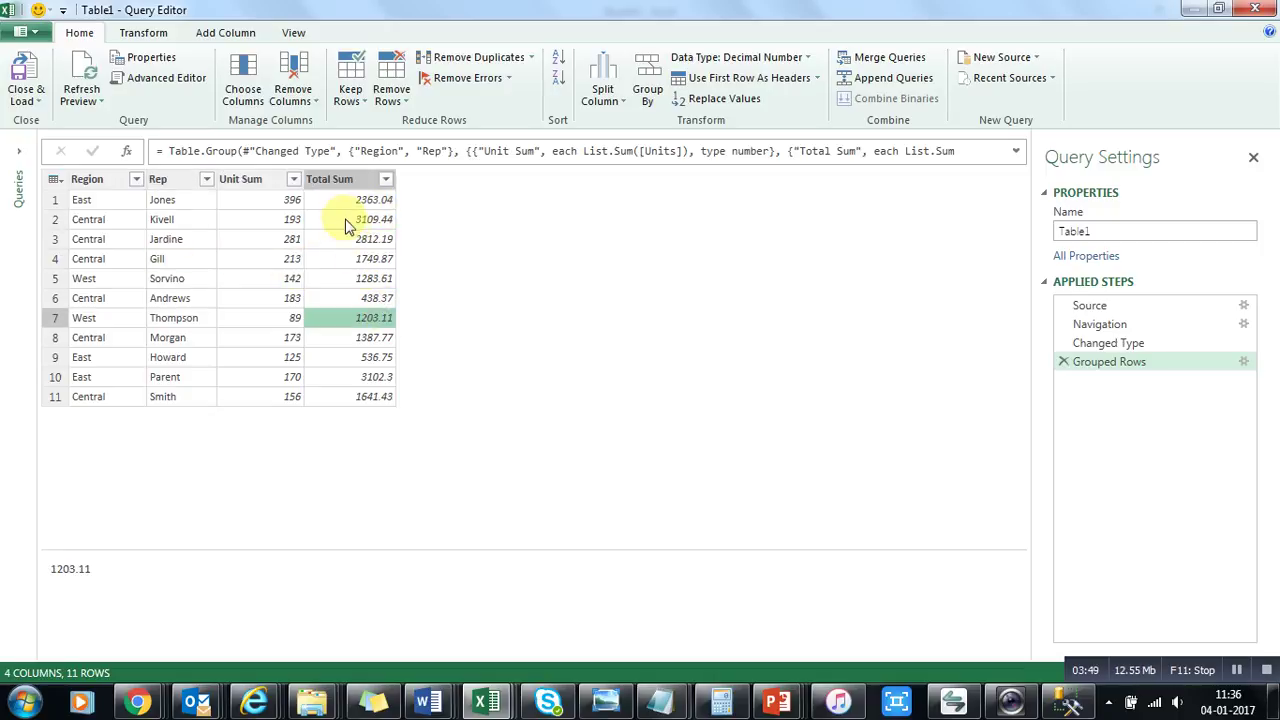
{"action": "left_click", "coordinate": [335, 180]}
{"action": "right_click", "coordinate": [336, 182]}
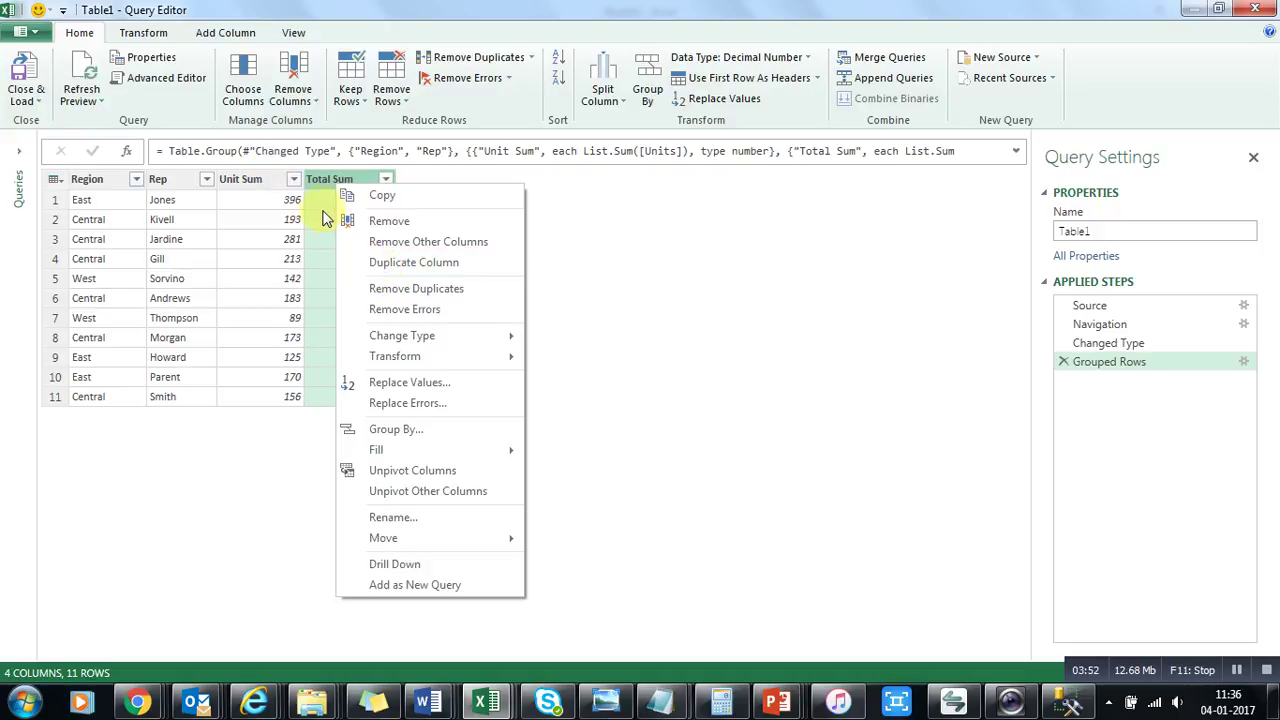
{"action": "right_click", "coordinate": [324, 182]}
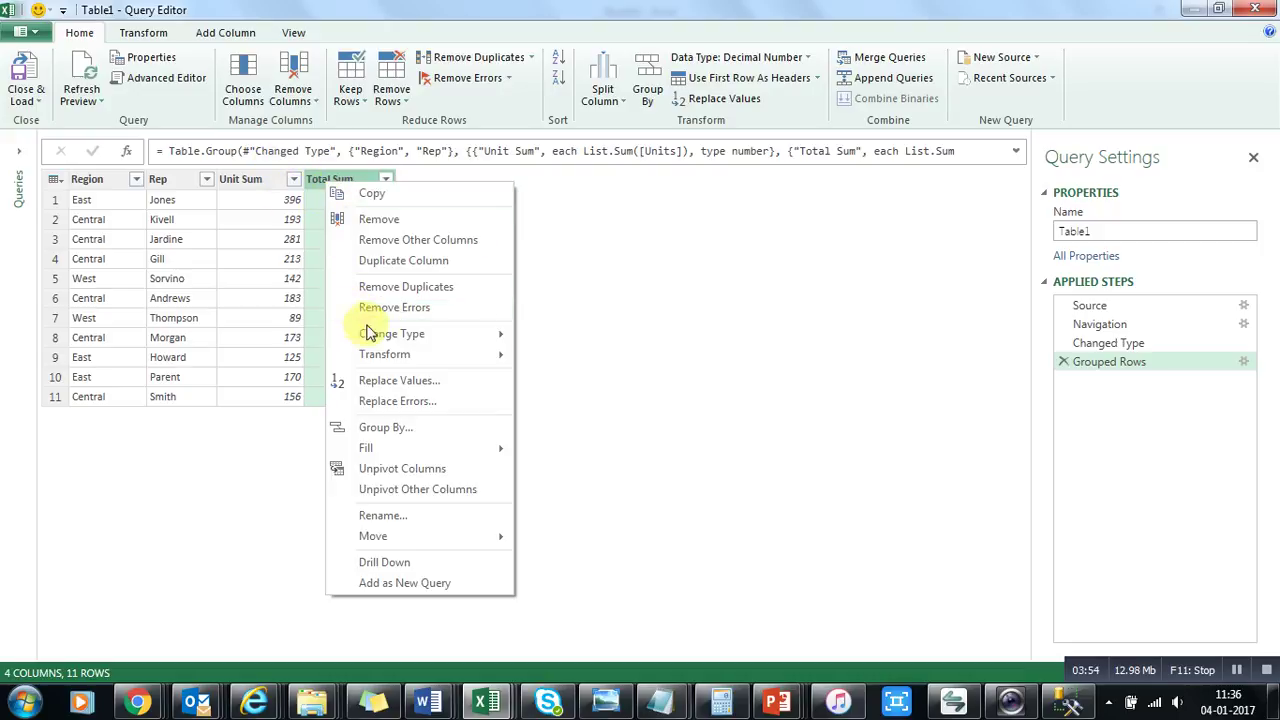
{"action": "mouse_move", "coordinate": [376, 338]}
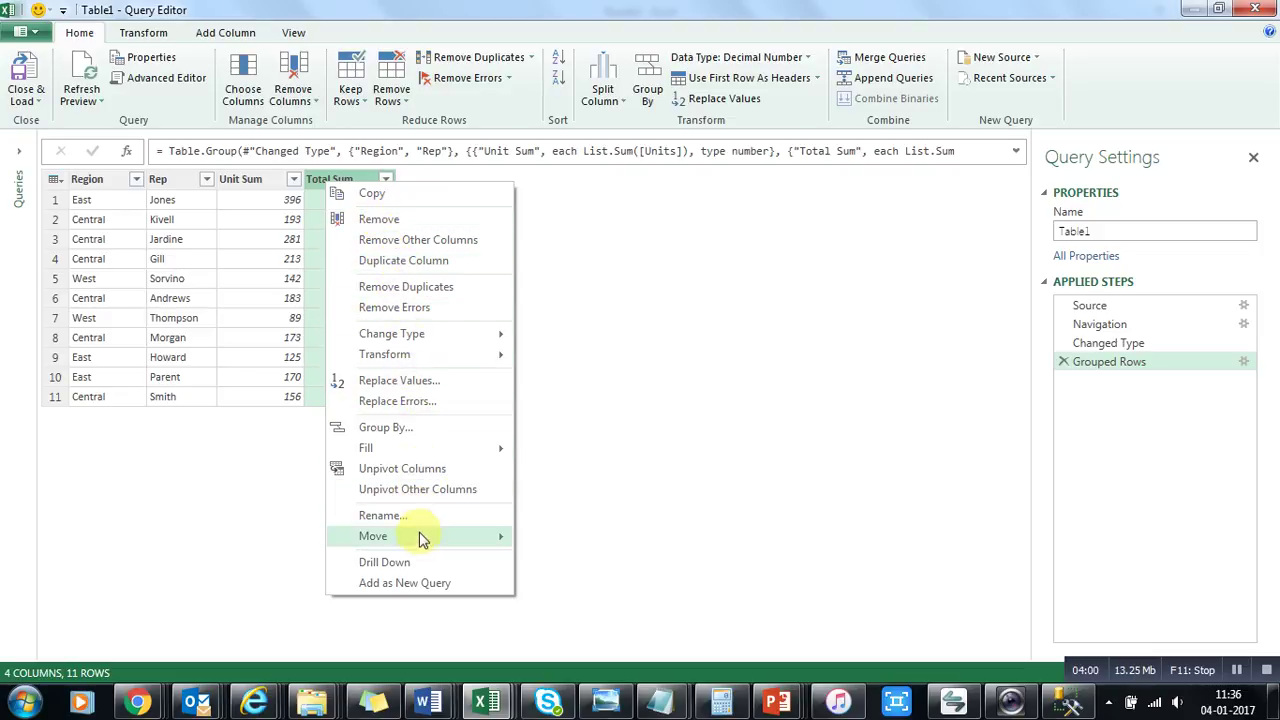
{"action": "left_click", "coordinate": [203, 280]}
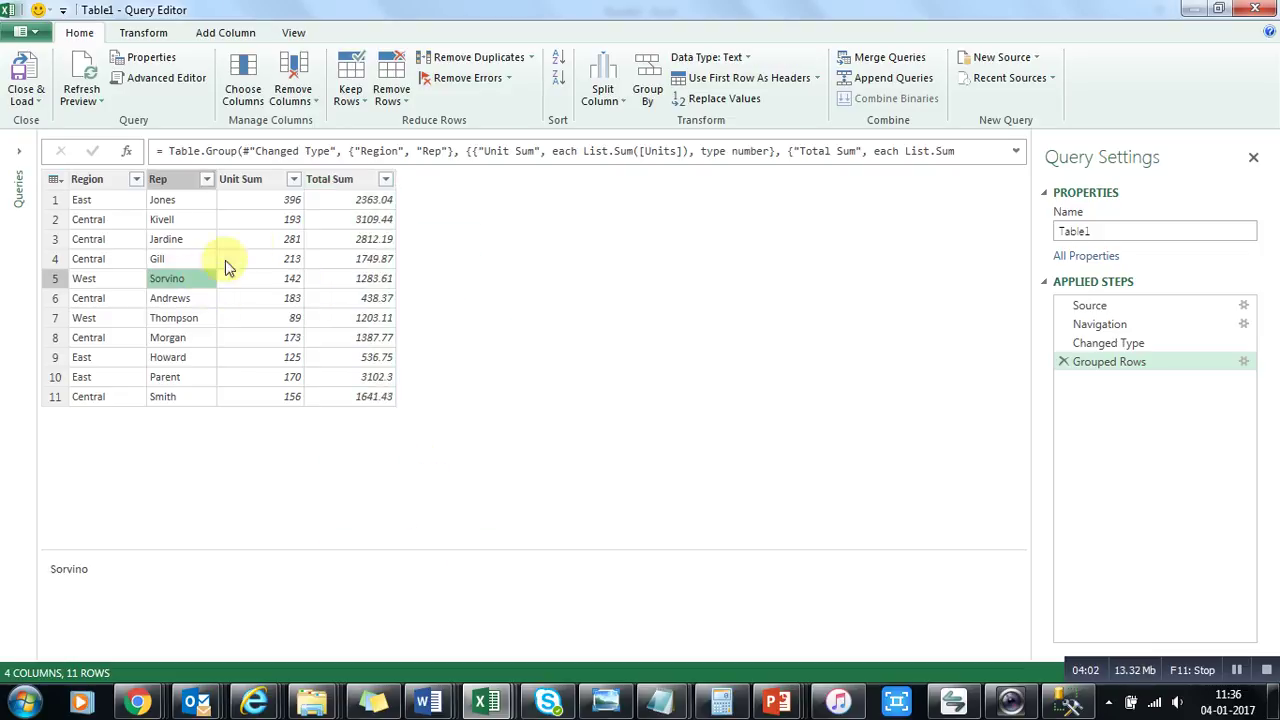
Step: Start a custom column on the grouped table and name it Per Unit Cost
{"action": "left_click", "coordinate": [373, 177]}
{"action": "left_click", "coordinate": [229, 35]}
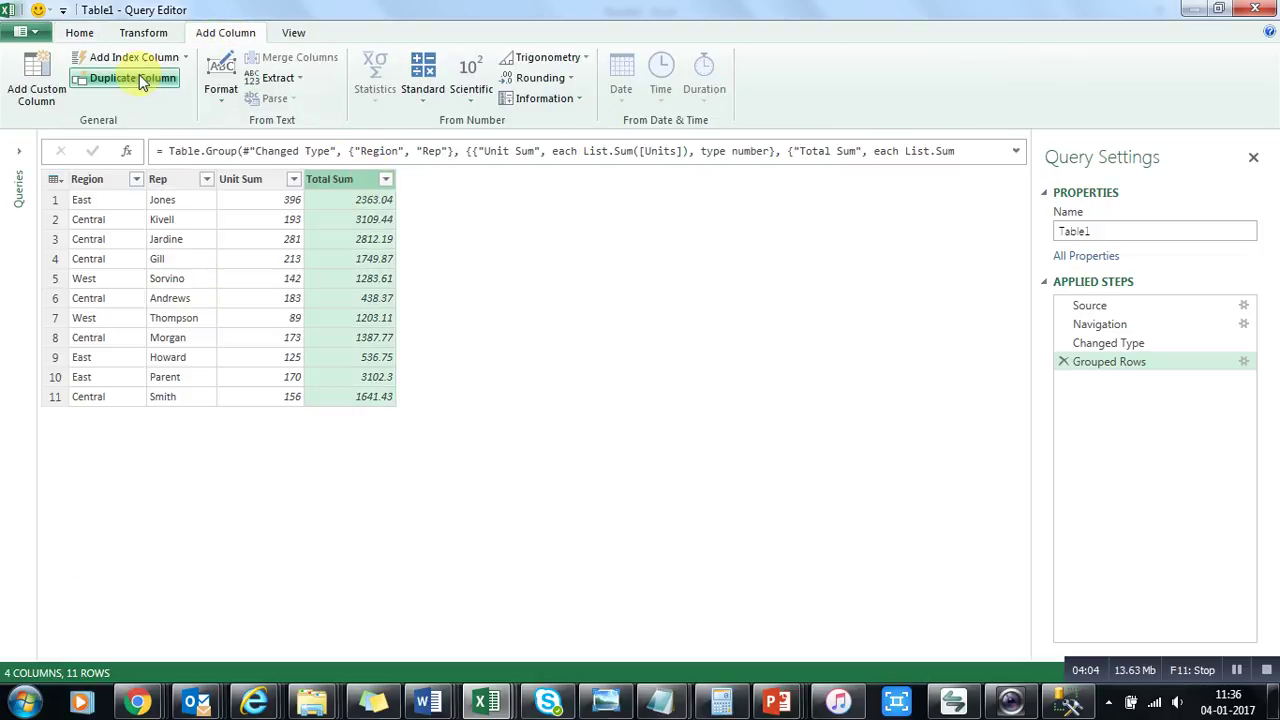
{"action": "left_click", "coordinate": [38, 74]}
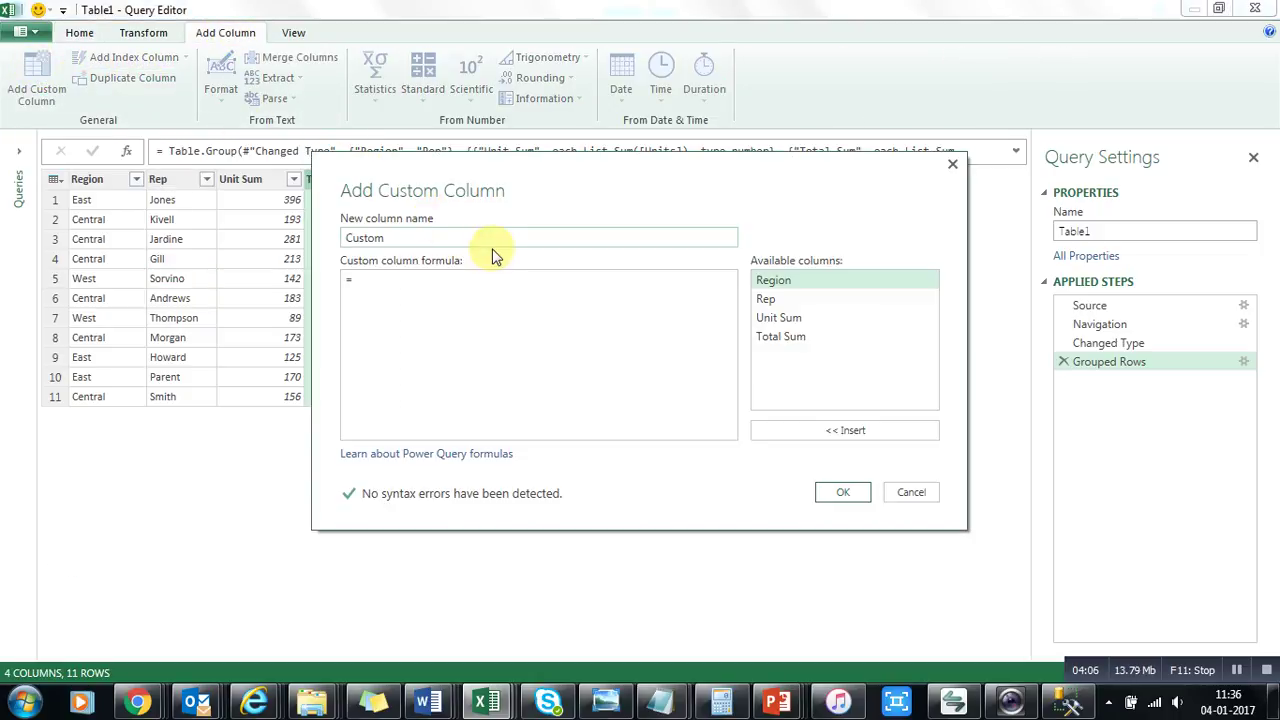
{"action": "left_click_drag", "start_coordinate": [350, 236], "coordinate": [416, 241]}
{"action": "left_click_drag", "start_coordinate": [543, 168], "coordinate": [745, 238]}
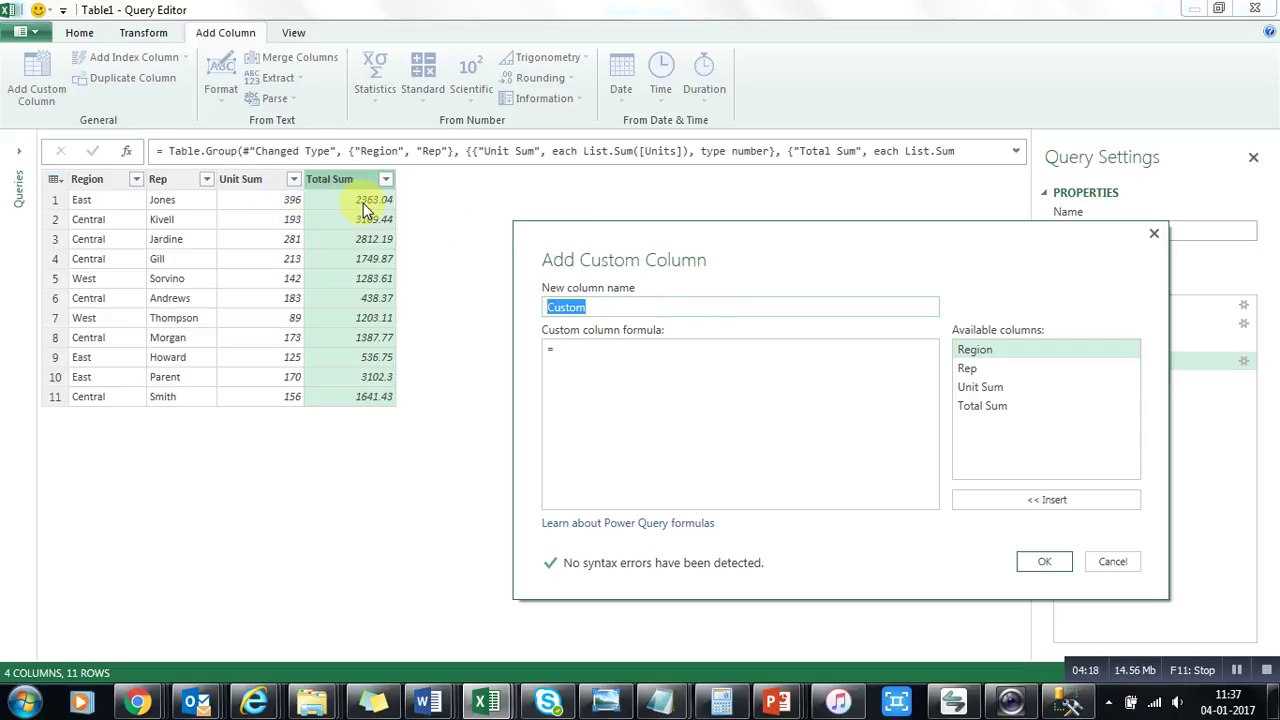
{"action": "type", "text": "Per Unit Cost"}
Step: Define the custom column formula as [Total Sum]/[Unit Sum] and add the column to the table
{"action": "left_click", "coordinate": [629, 356]}
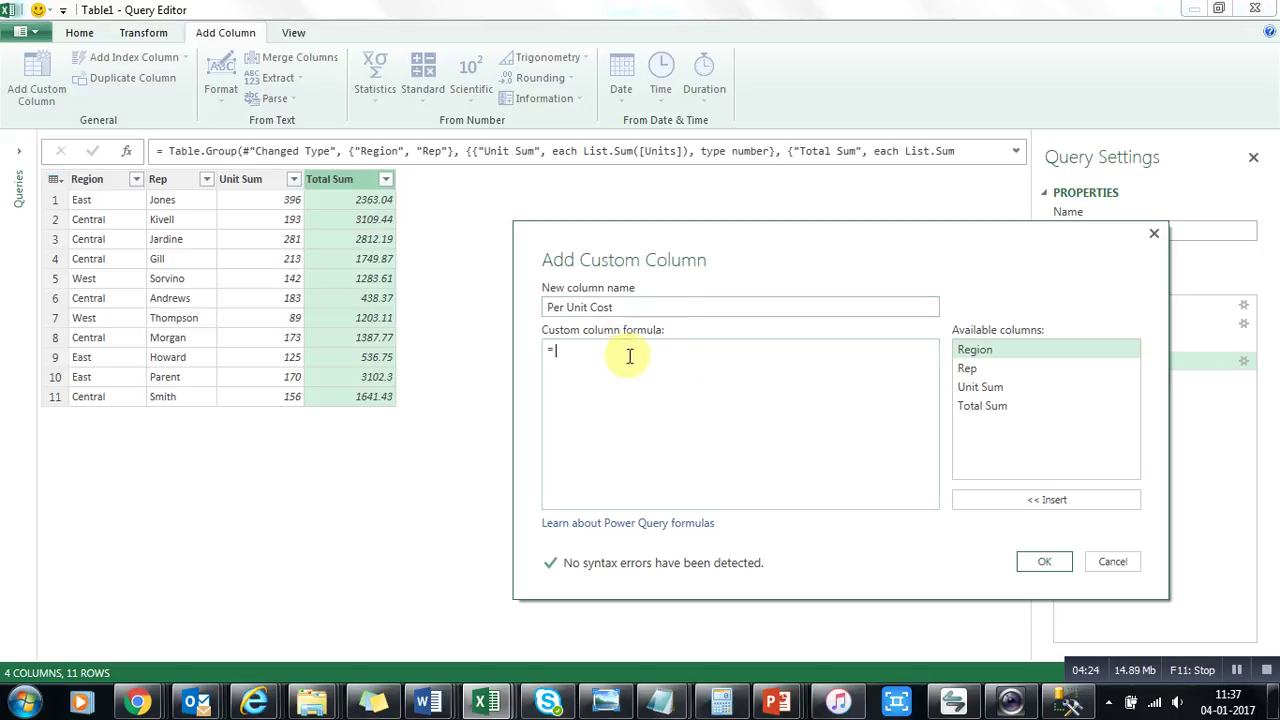
{"action": "double_click", "coordinate": [985, 390]}
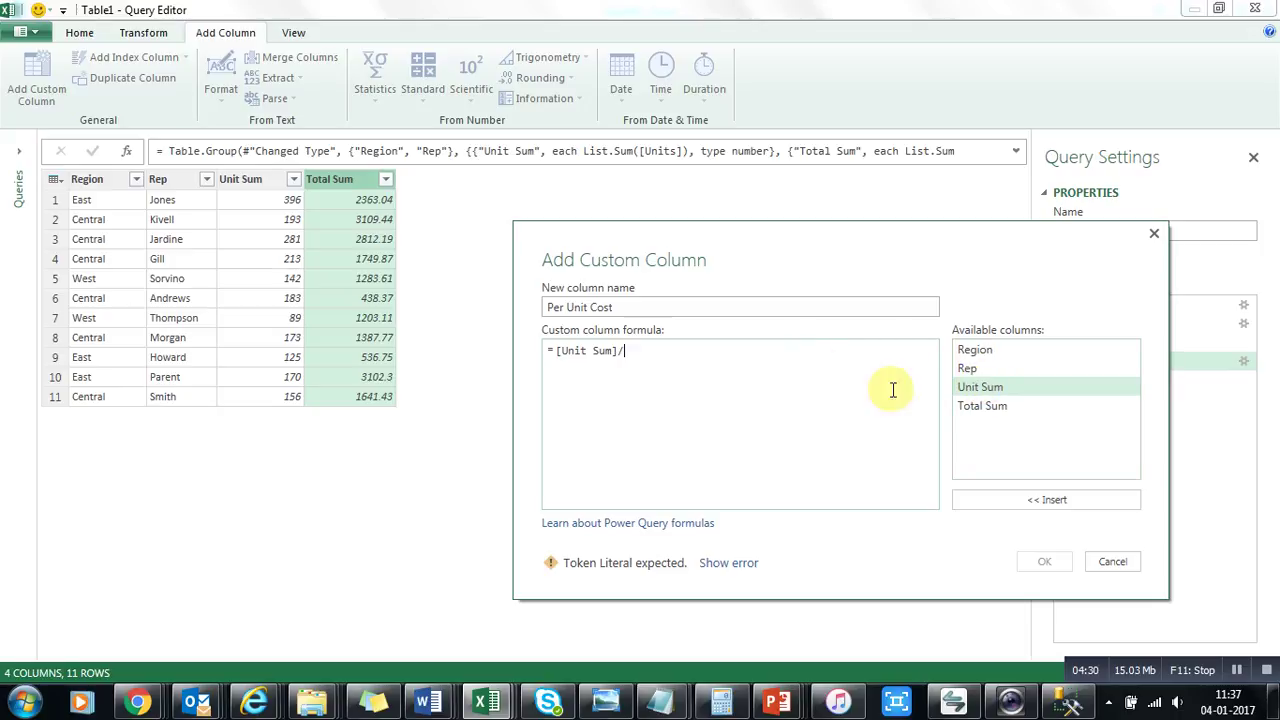
{"action": "double_click", "coordinate": [997, 407]}
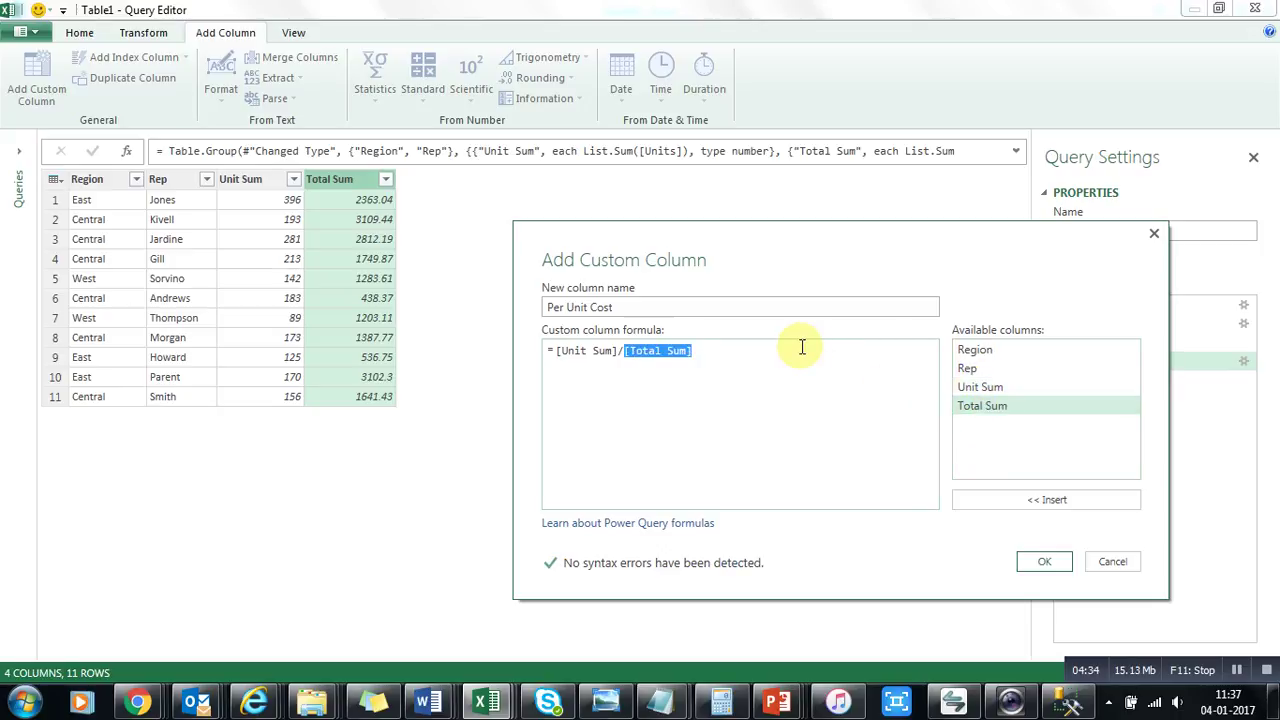
{"action": "key", "text": "BackSpace"}
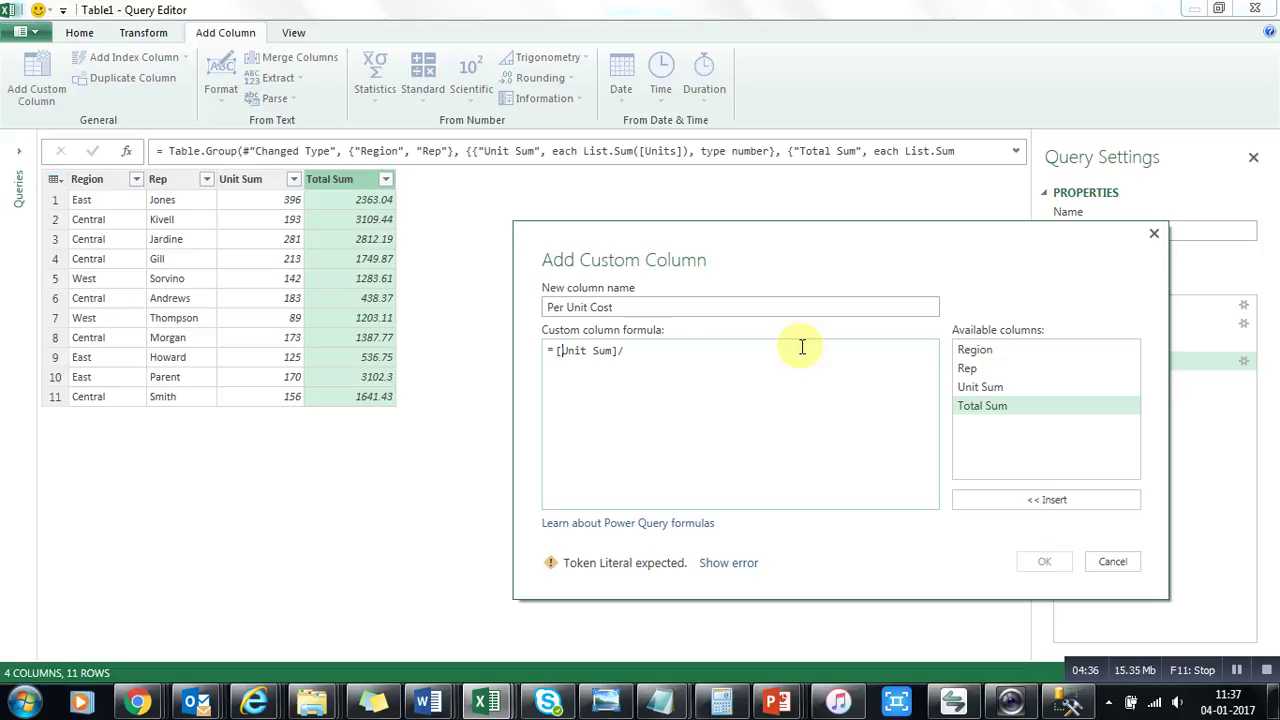
{"action": "type", "text": "[Total Sum]"}
{"action": "type", "text": "/"}
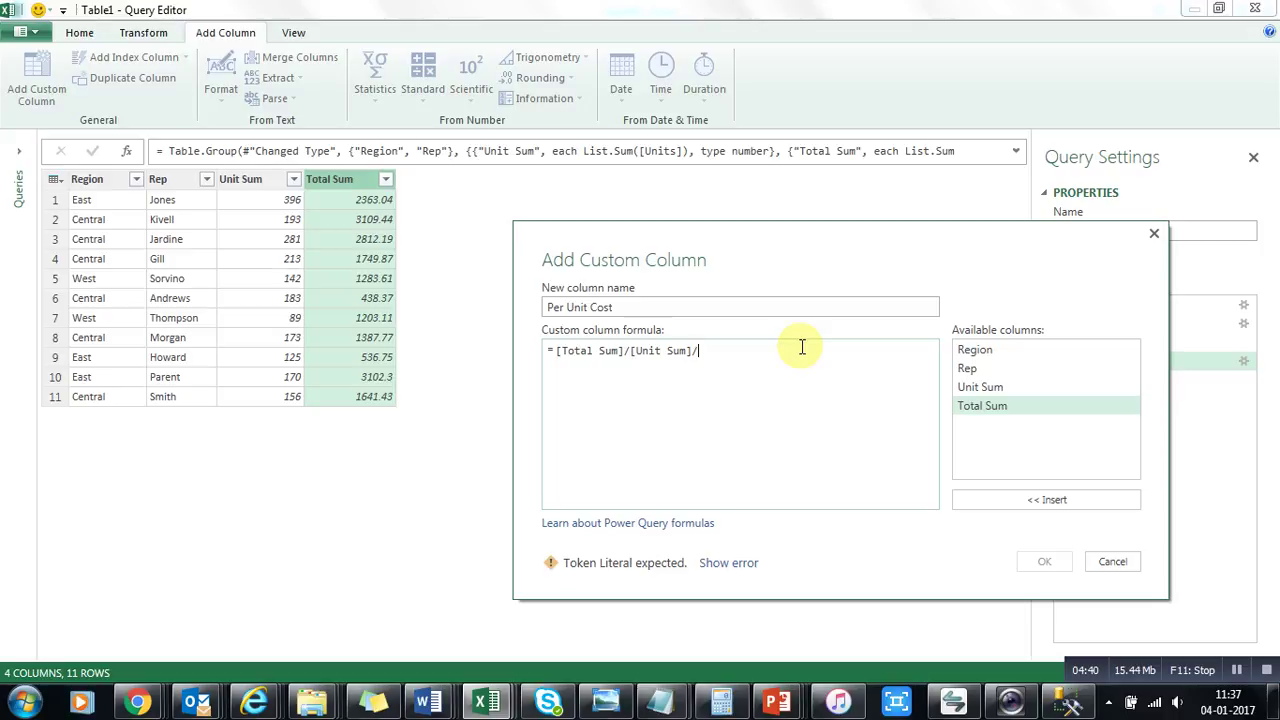
{"action": "key", "text": "BackSpace"}
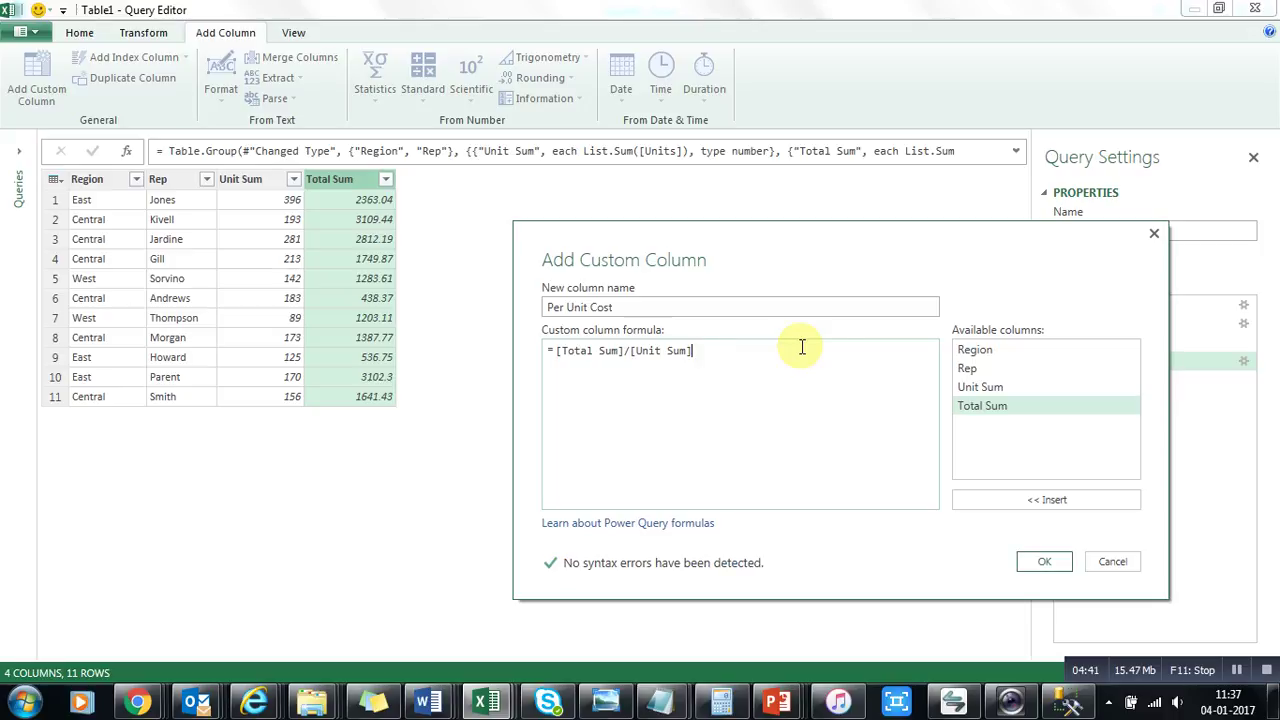
{"action": "left_click", "coordinate": [1040, 562]}
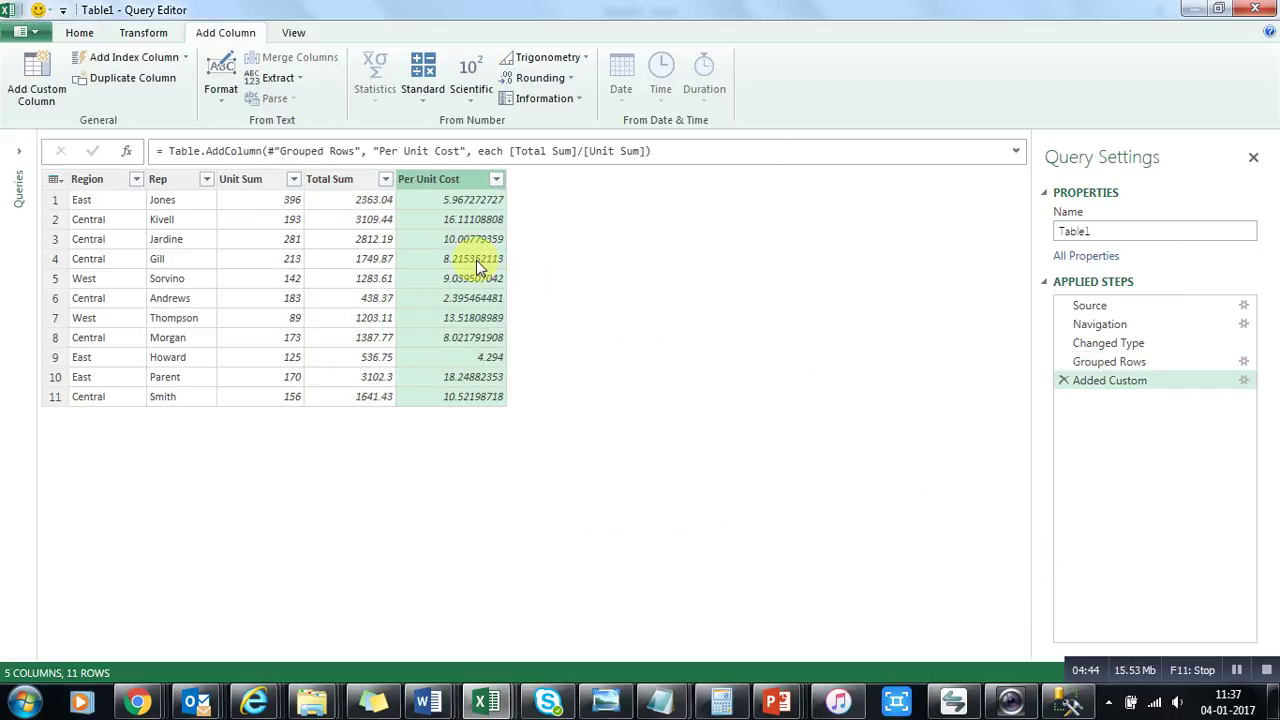
Step: Change the data type of the Per Unit Cost column to Whole Number
{"action": "right_click", "coordinate": [430, 181]}
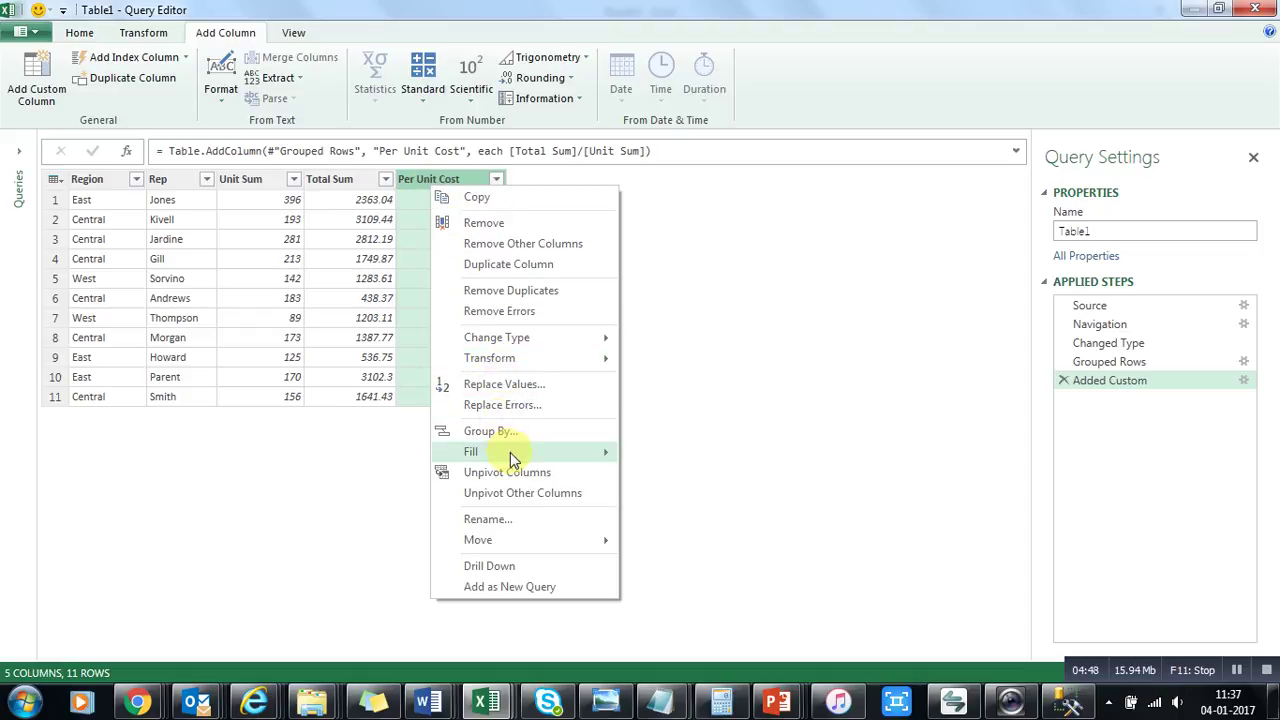
{"action": "left_click", "coordinate": [412, 257]}
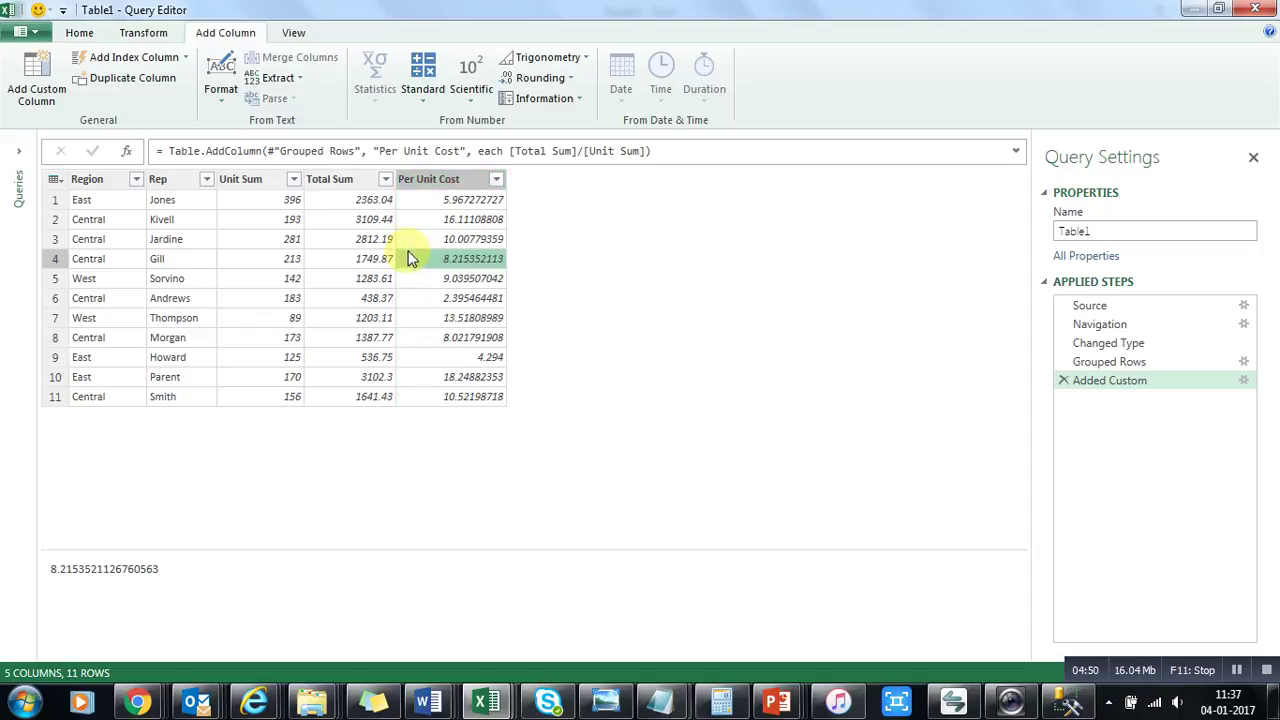
{"action": "right_click", "coordinate": [457, 184]}
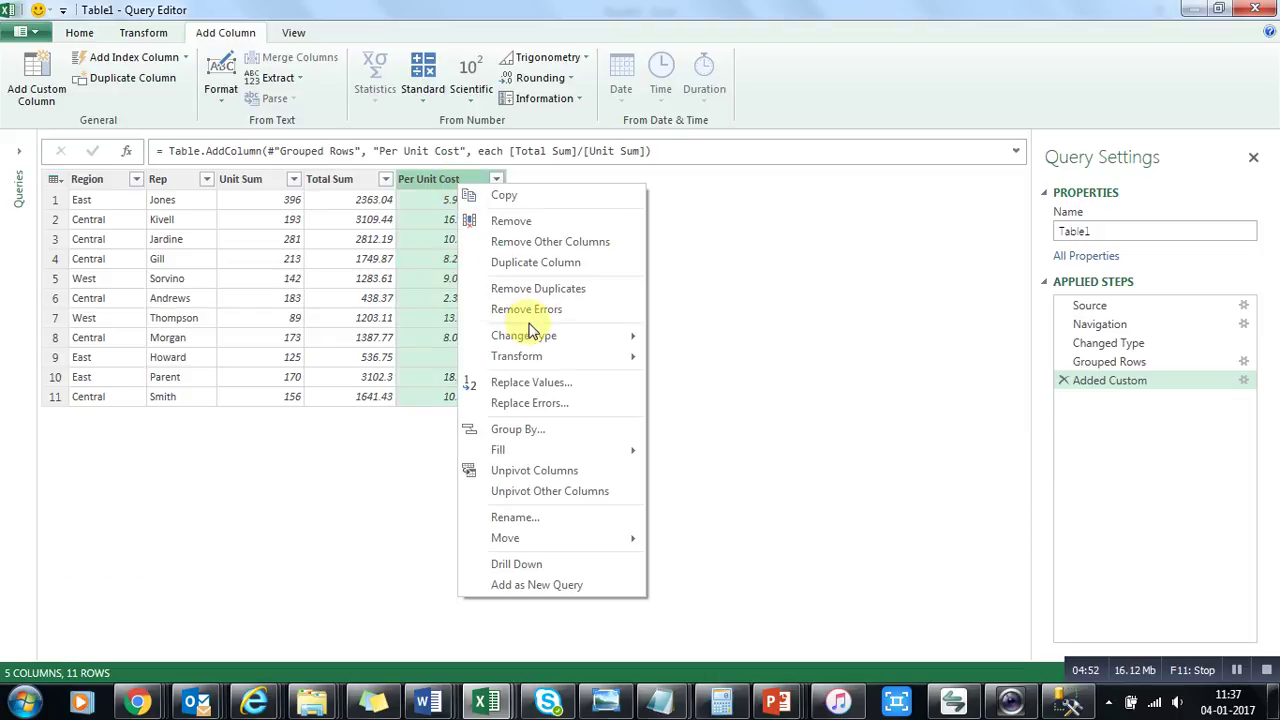
{"action": "mouse_move", "coordinate": [535, 336]}
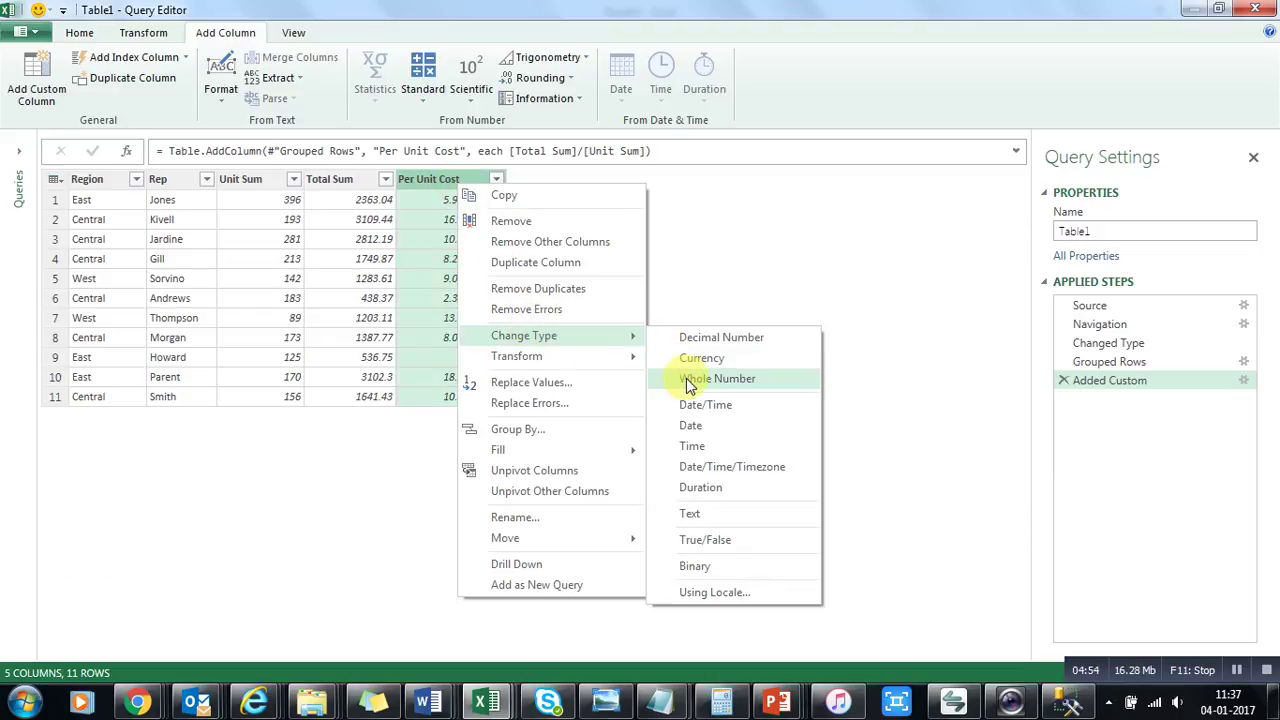
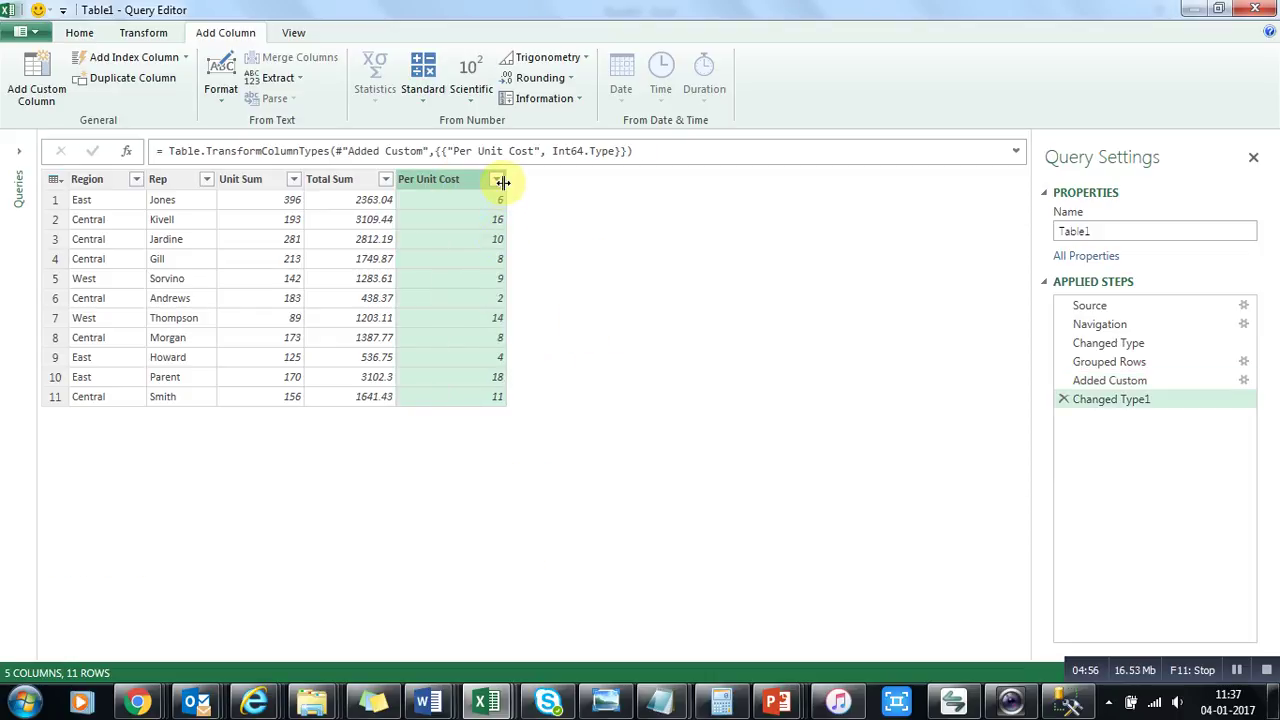
{"action": "left_click", "coordinate": [443, 281]}
{"action": "left_click", "coordinate": [430, 203]}
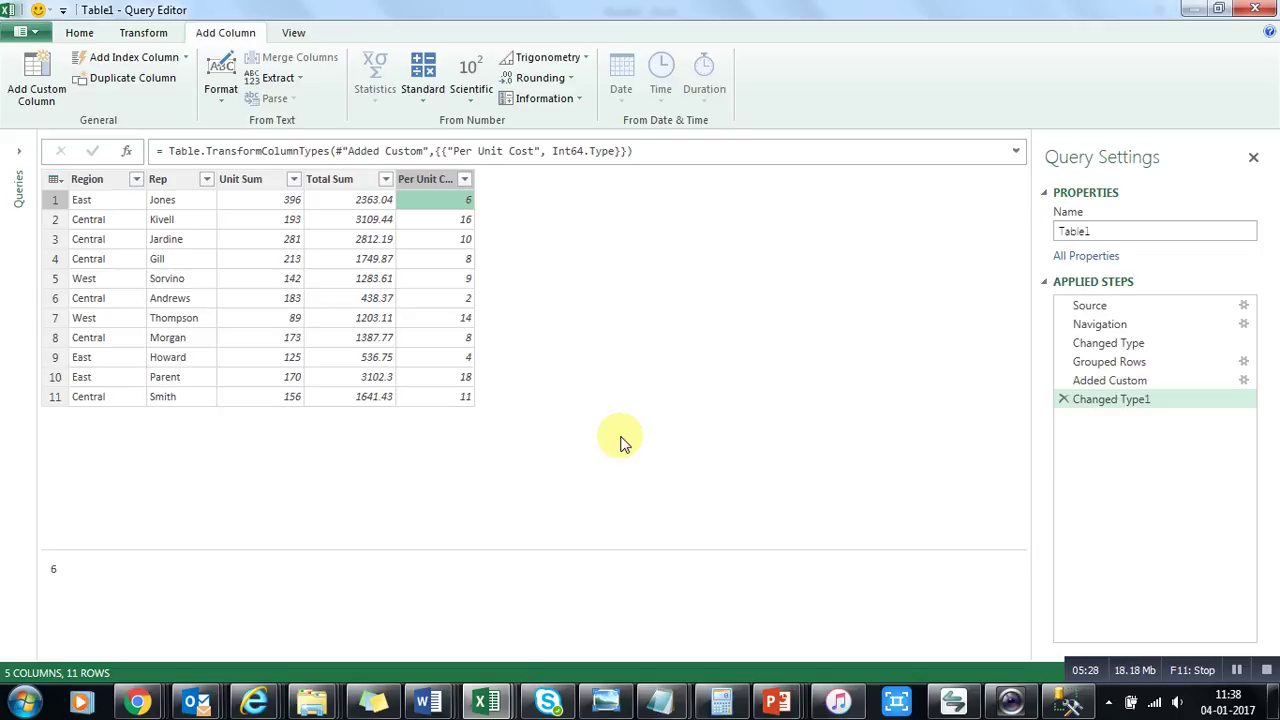
Step: Compare the data types of the Per Unit Cost and Total Sum columns and review the transformations available for the columns
{"action": "left_click", "coordinate": [79, 36]}
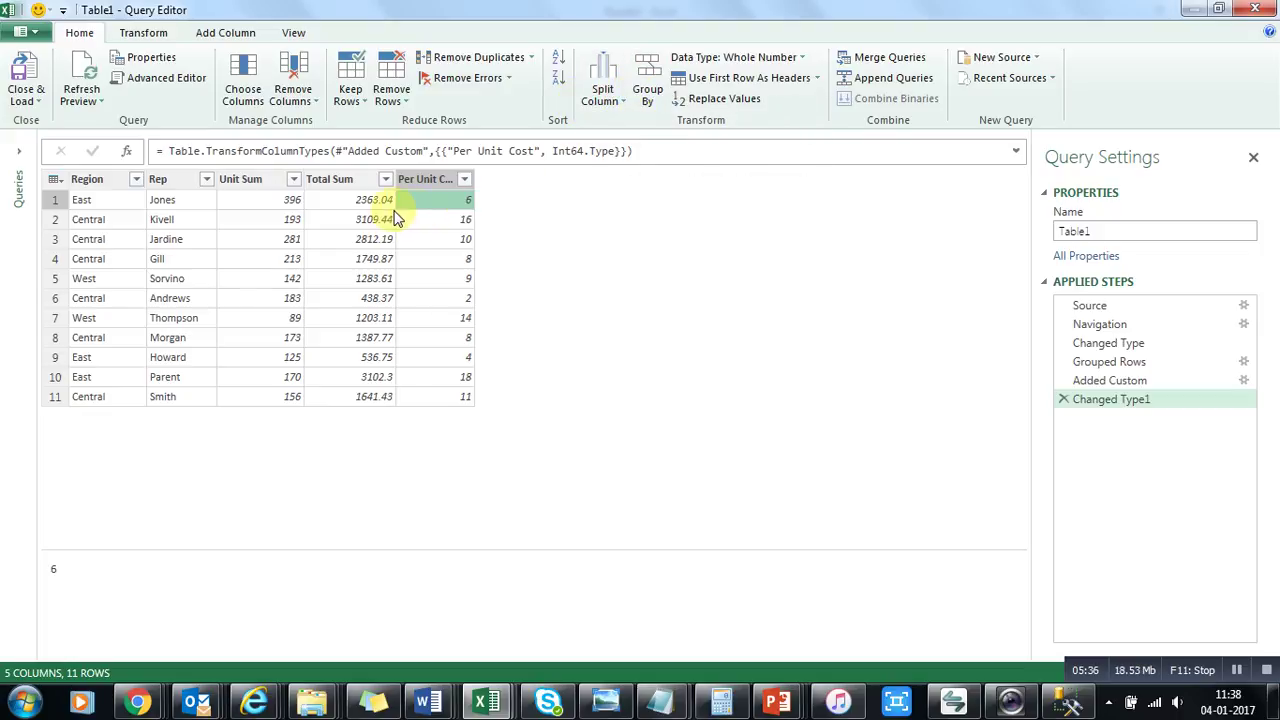
{"action": "left_click", "coordinate": [447, 179]}
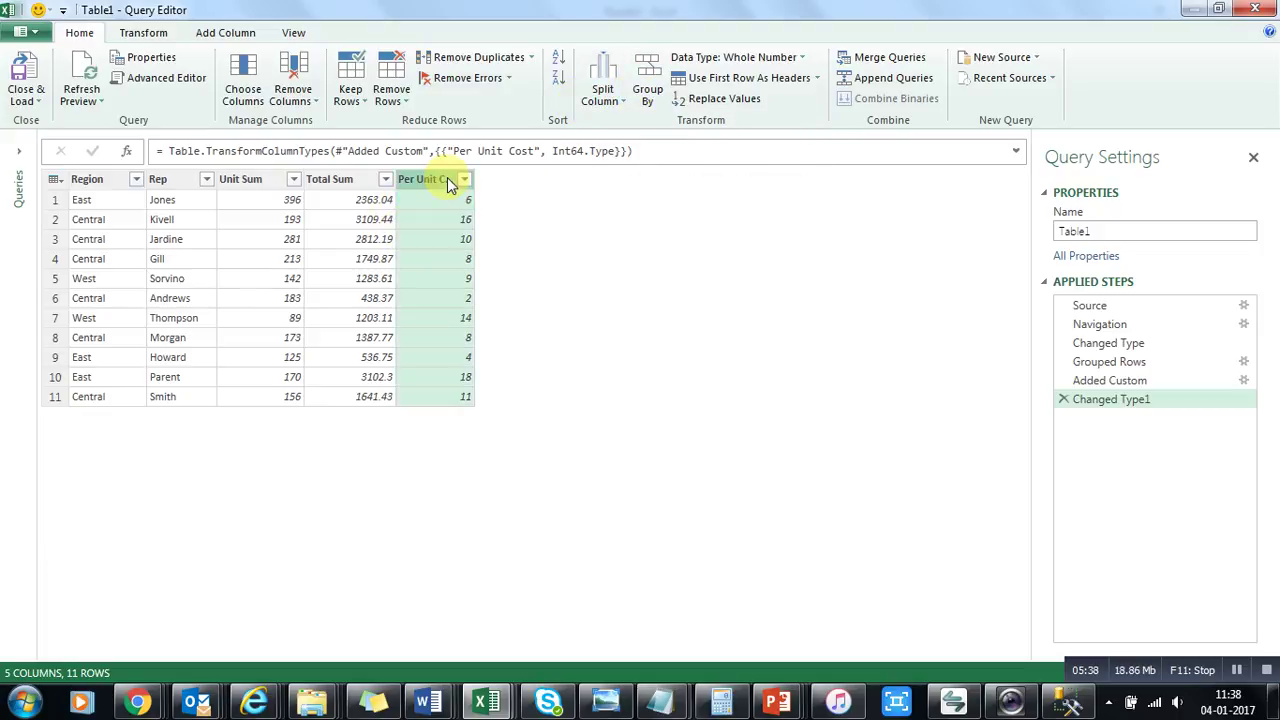
{"action": "left_click", "coordinate": [350, 180]}
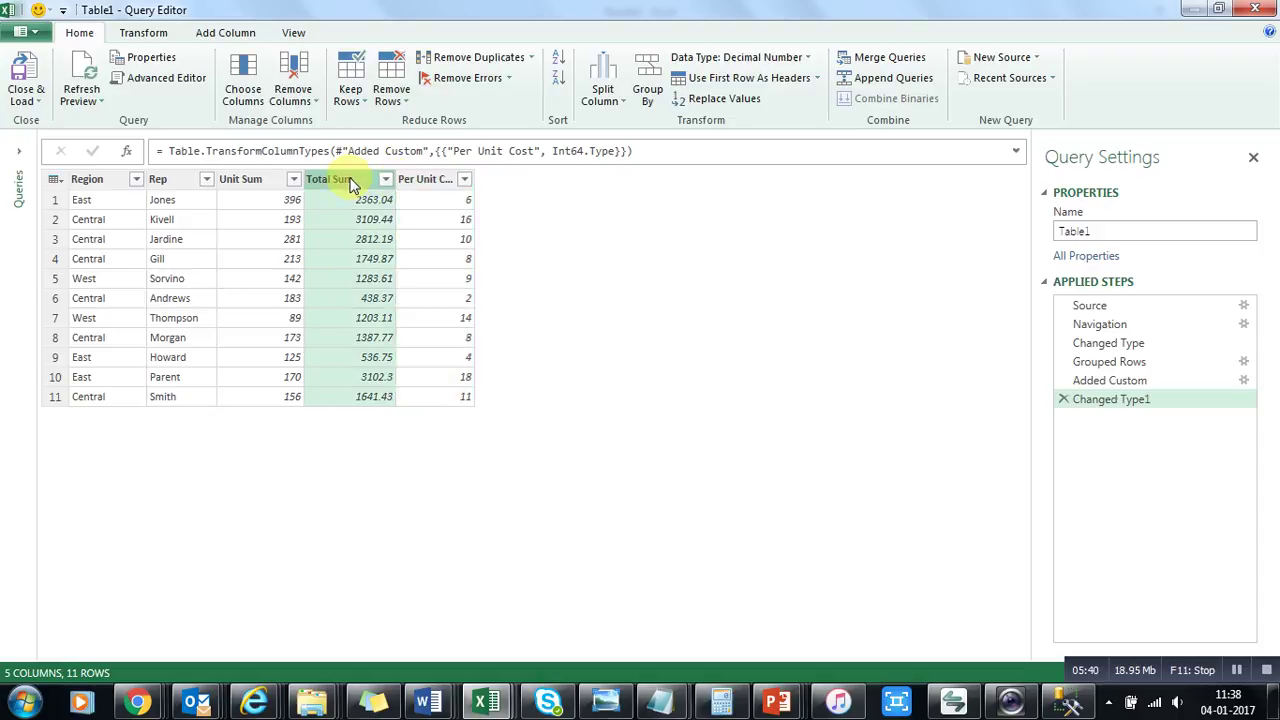
{"action": "left_click", "coordinate": [432, 190]}
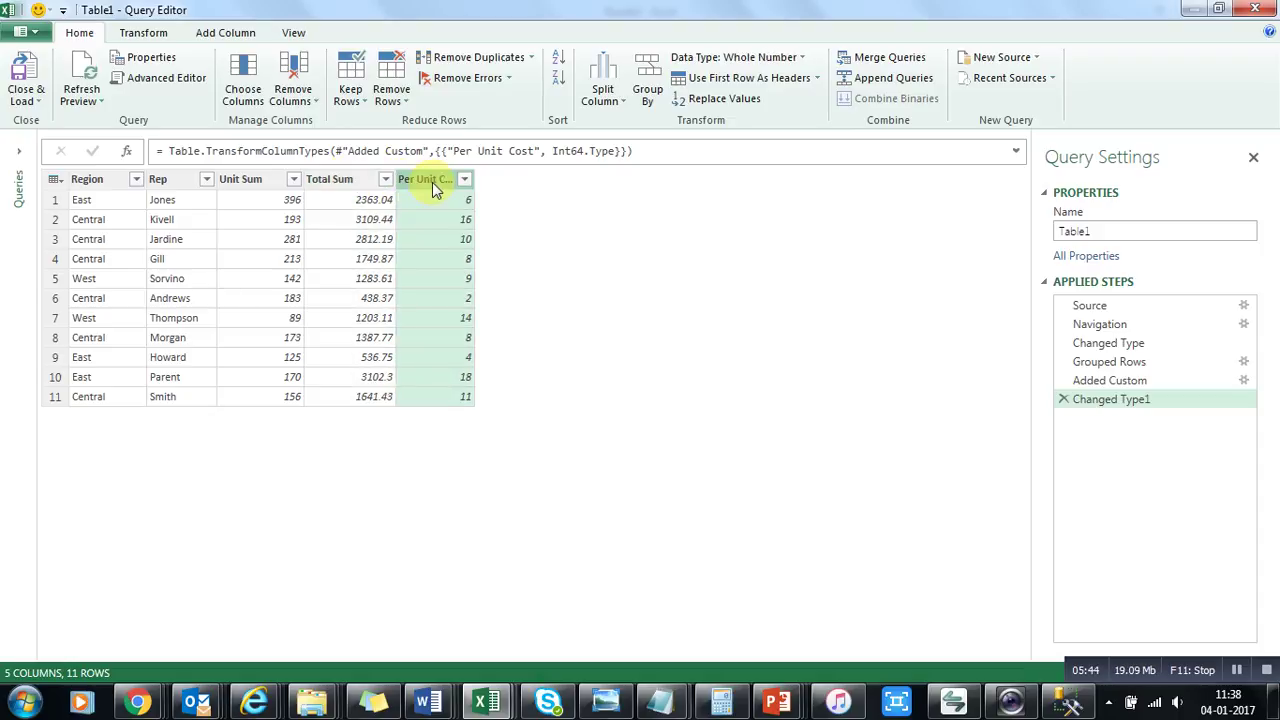
{"action": "left_click", "coordinate": [143, 32]}
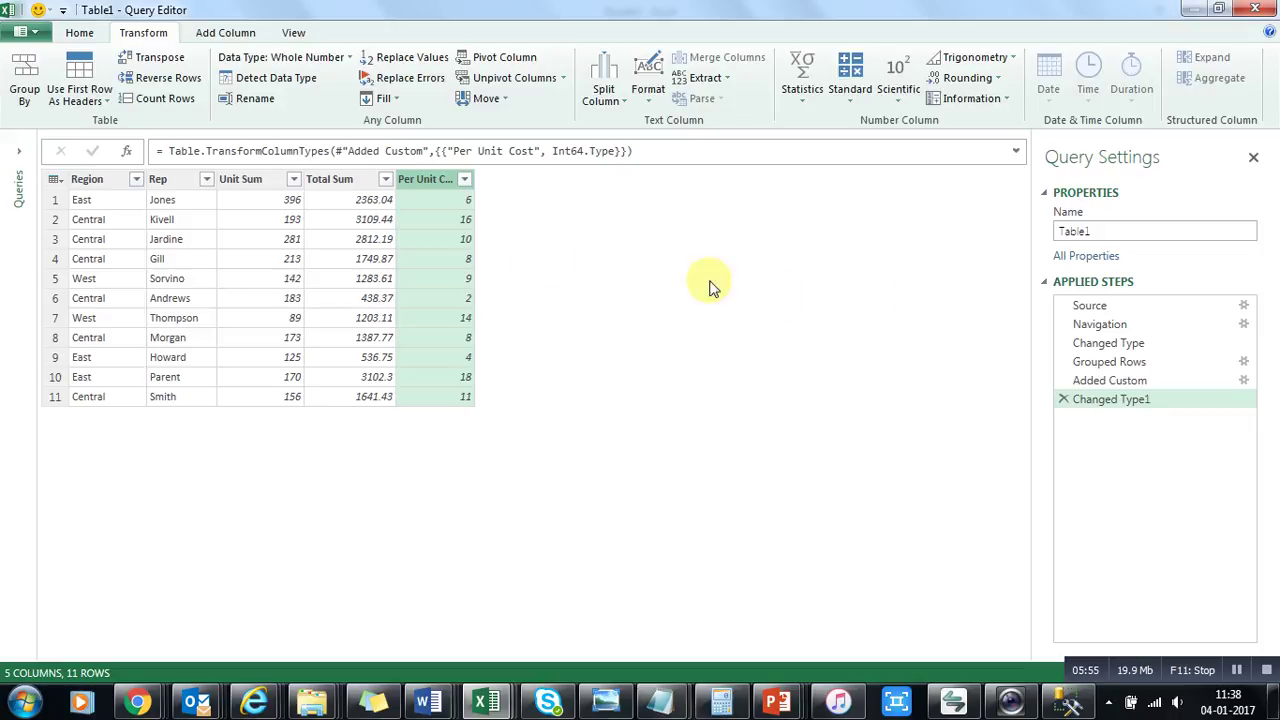
{"action": "left_click", "coordinate": [92, 181]}
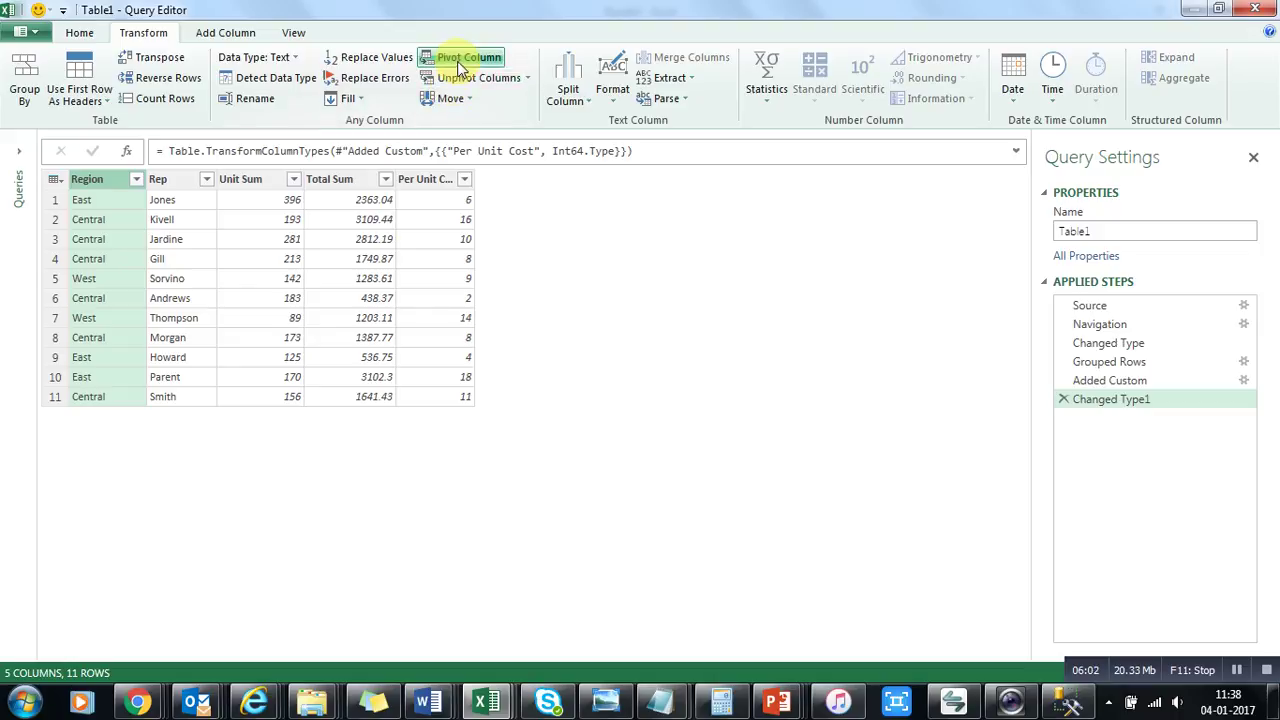
{"action": "left_click", "coordinate": [318, 222]}
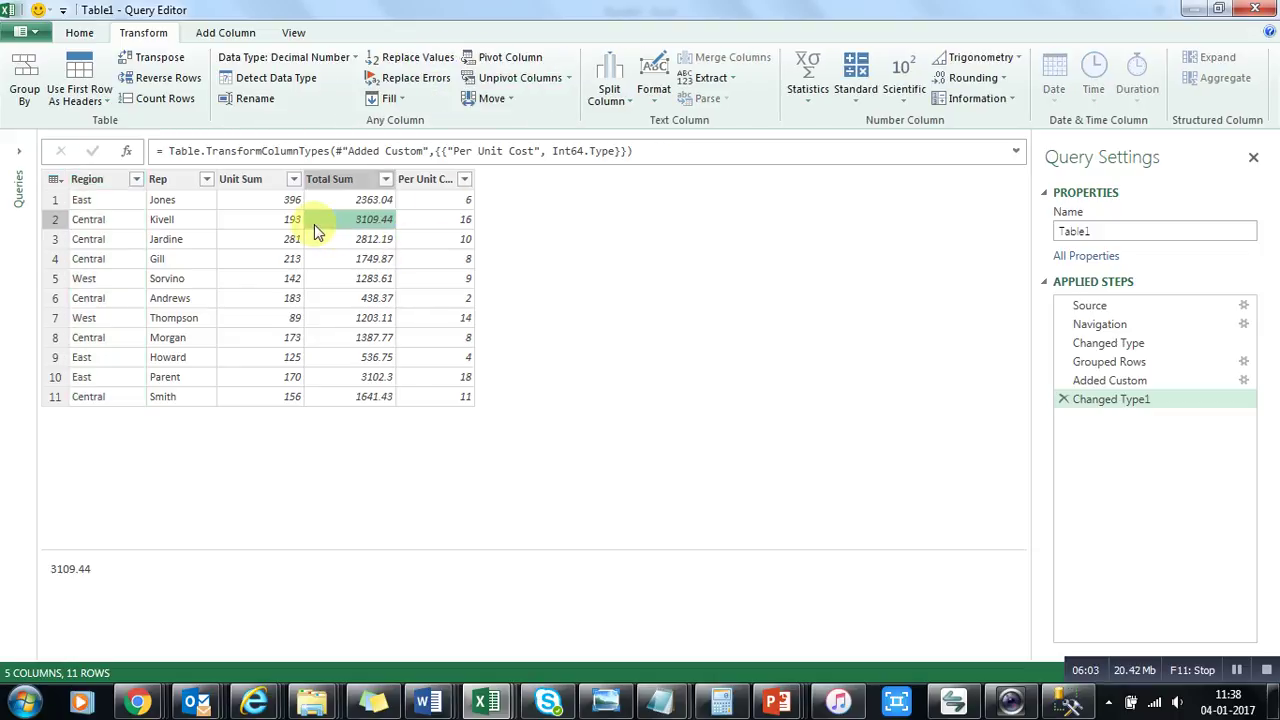
{"action": "left_click", "coordinate": [203, 200]}
{"action": "left_click", "coordinate": [80, 184]}
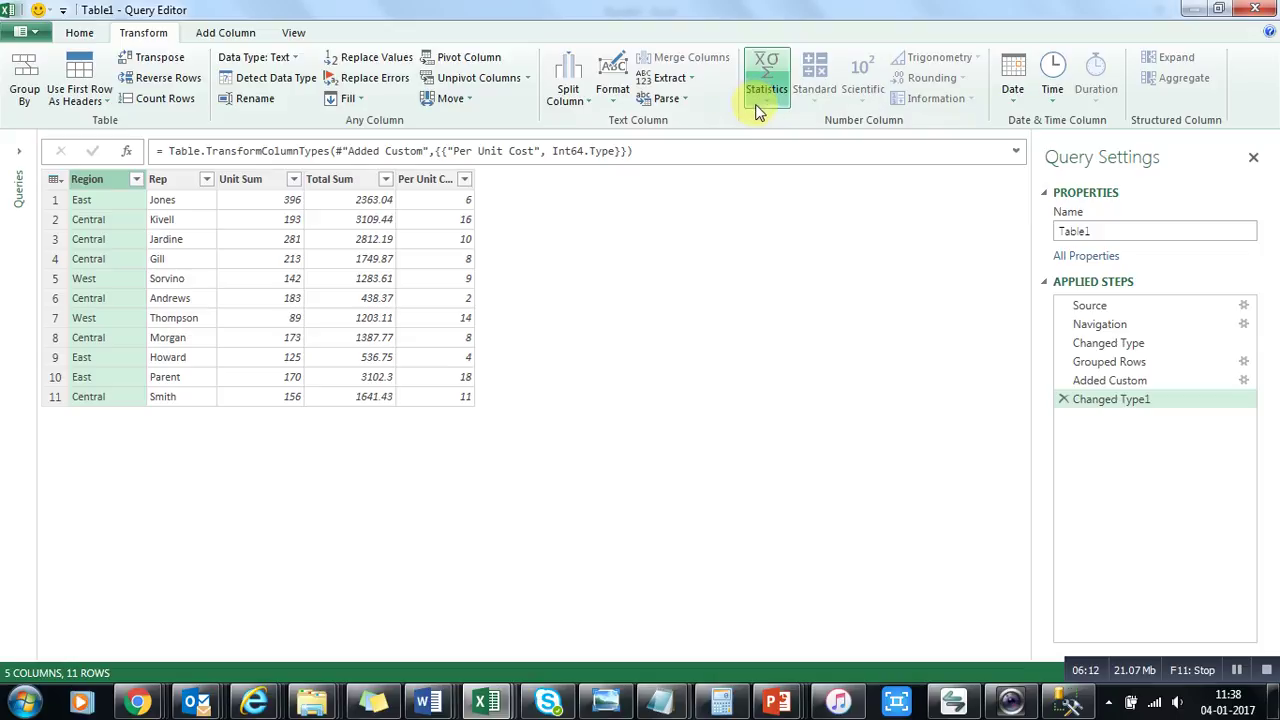
Step: Close the query editor and load the grouped Table1 results into a worksheet
{"action": "left_click", "coordinate": [77, 35]}
{"action": "left_click", "coordinate": [38, 101]}
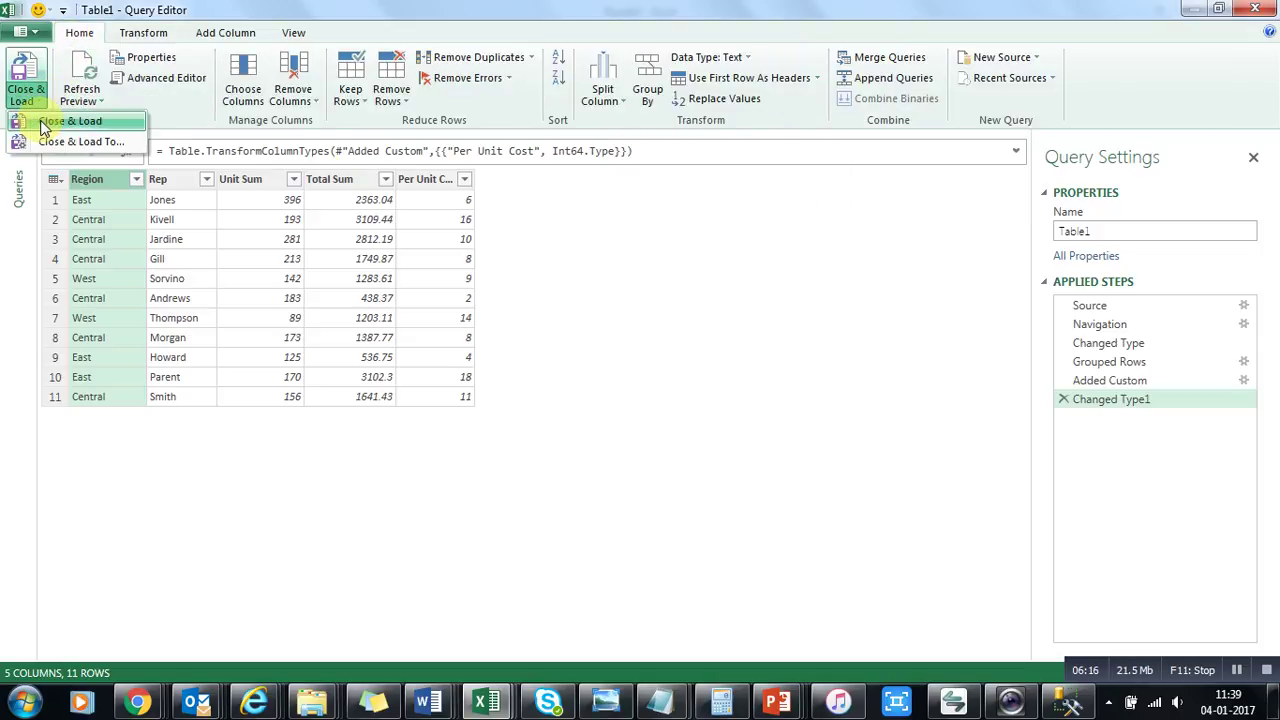
{"action": "left_click", "coordinate": [44, 124]}
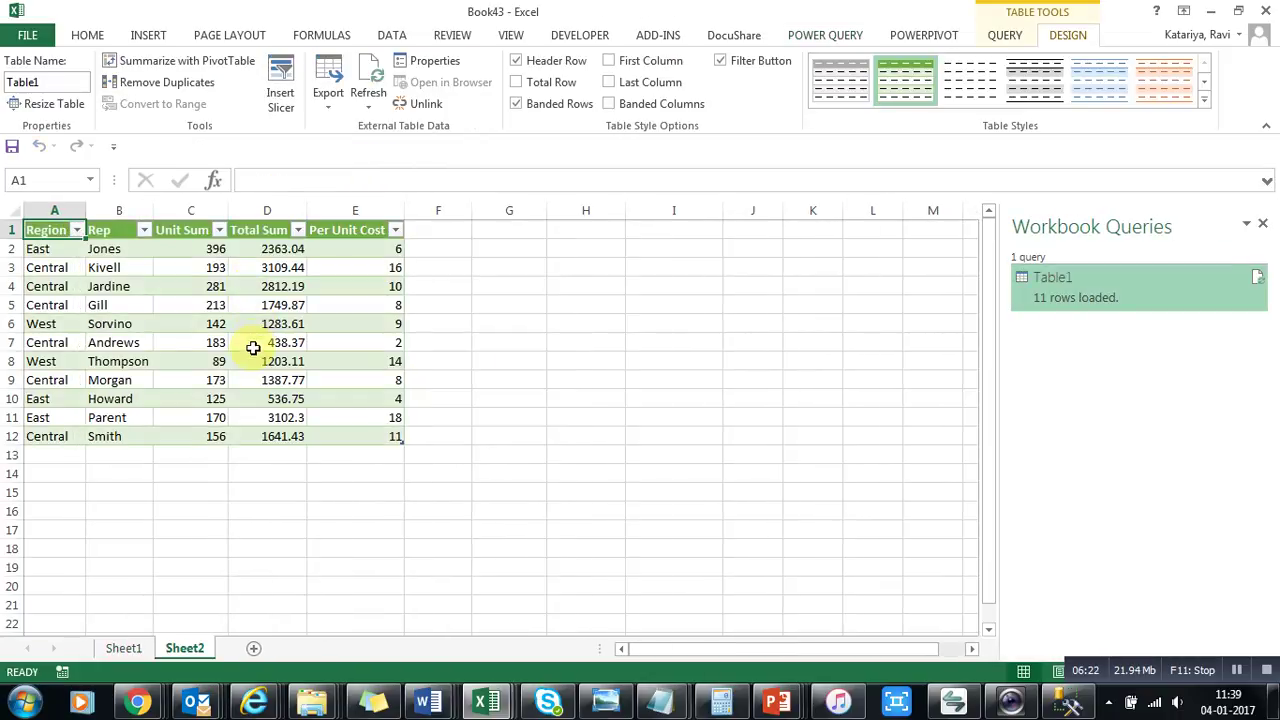
{"action": "left_click_drag", "start_coordinate": [330, 398], "coordinate": [72, 231]}
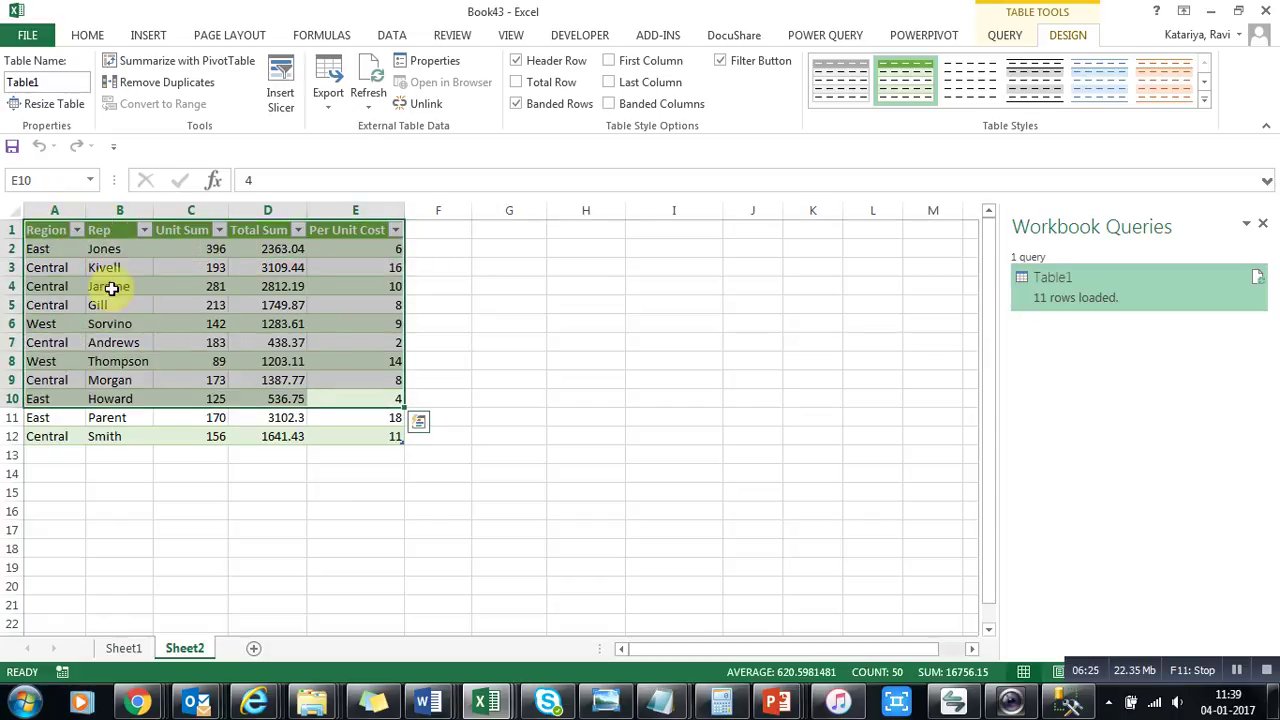
{"action": "left_click", "coordinate": [178, 359]}
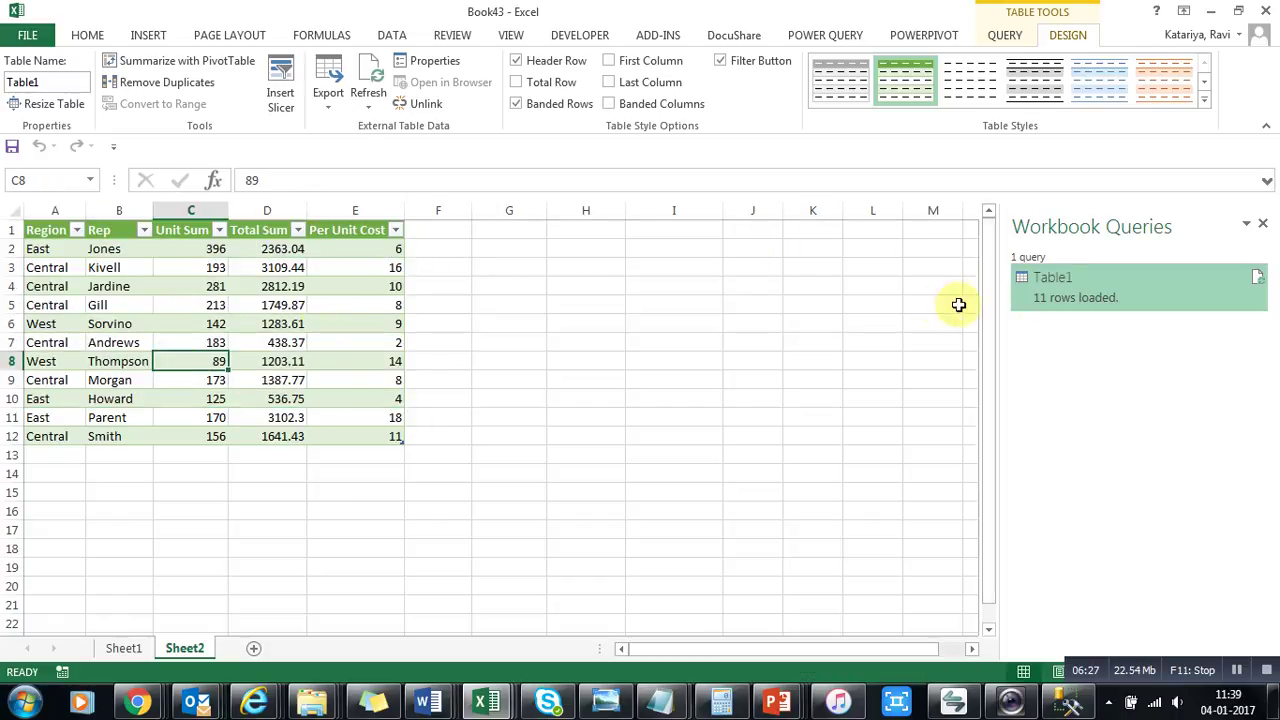
Step: Check the preview, load settings and data source of the Table1 query, and refresh all the workbook's data
{"action": "mouse_move", "coordinate": [1084, 302]}
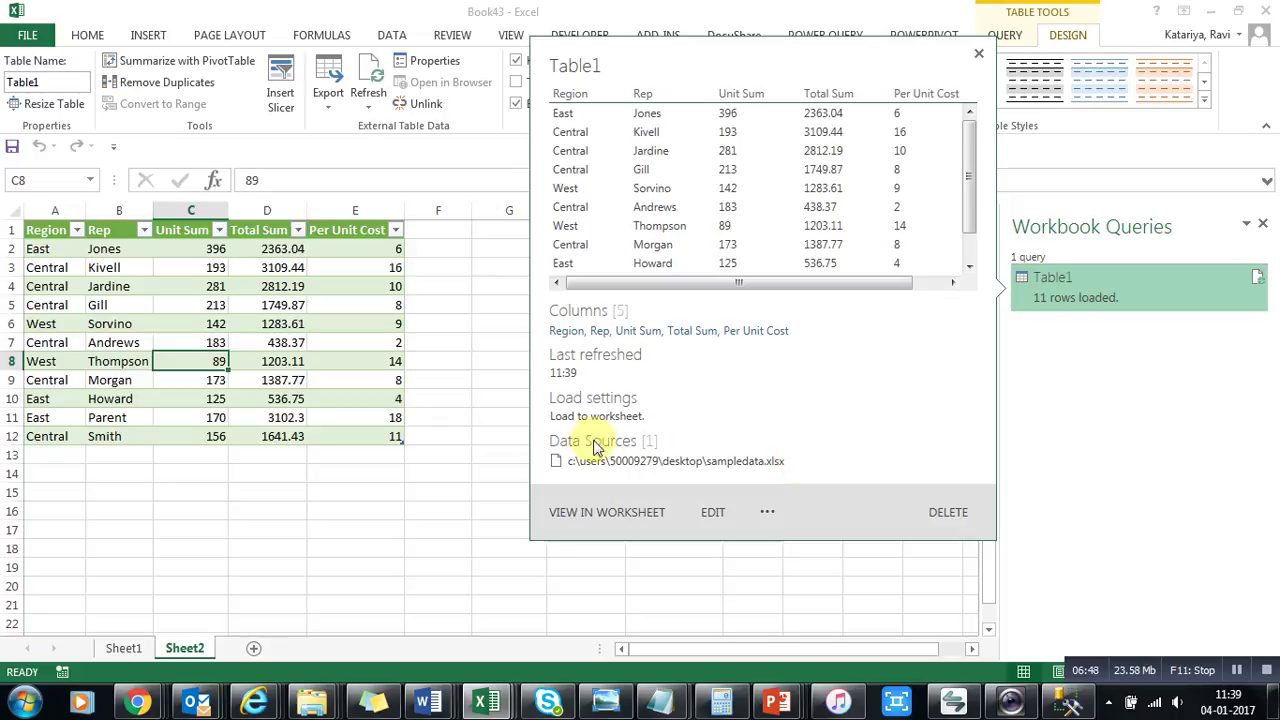
{"action": "left_click", "coordinate": [420, 400]}
{"action": "left_click", "coordinate": [297, 365]}
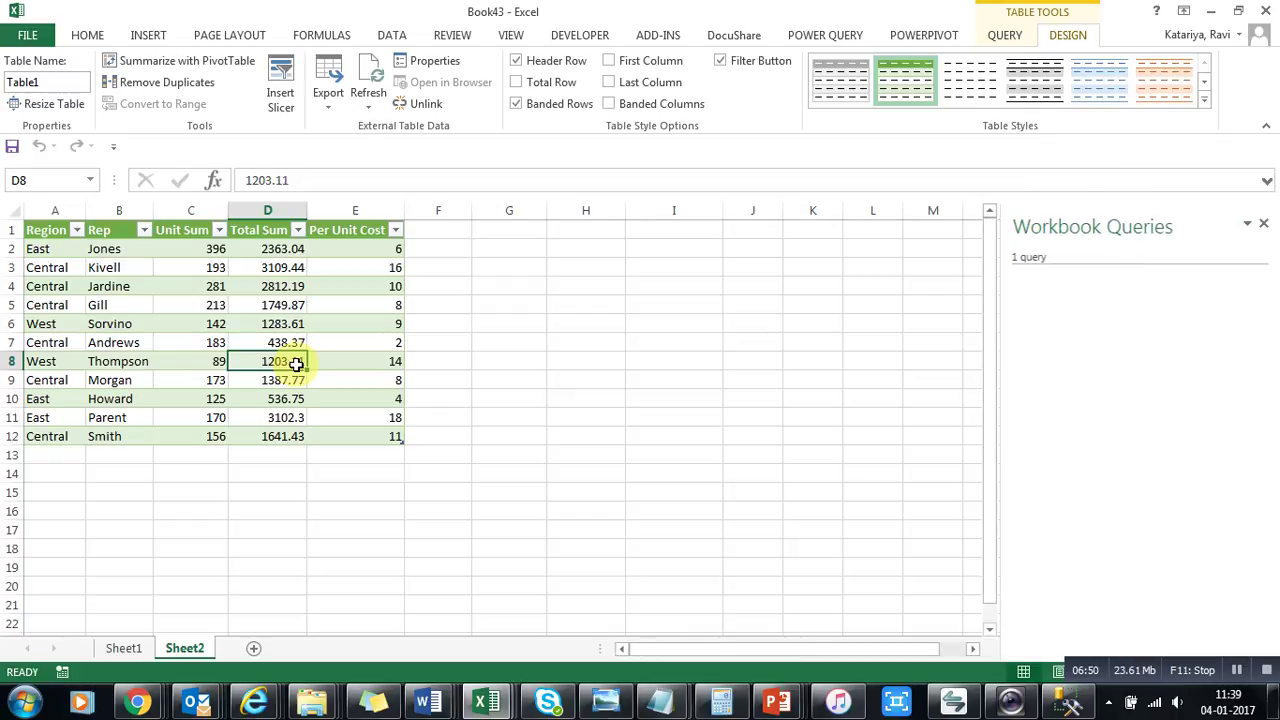
{"action": "left_click", "coordinate": [387, 30]}
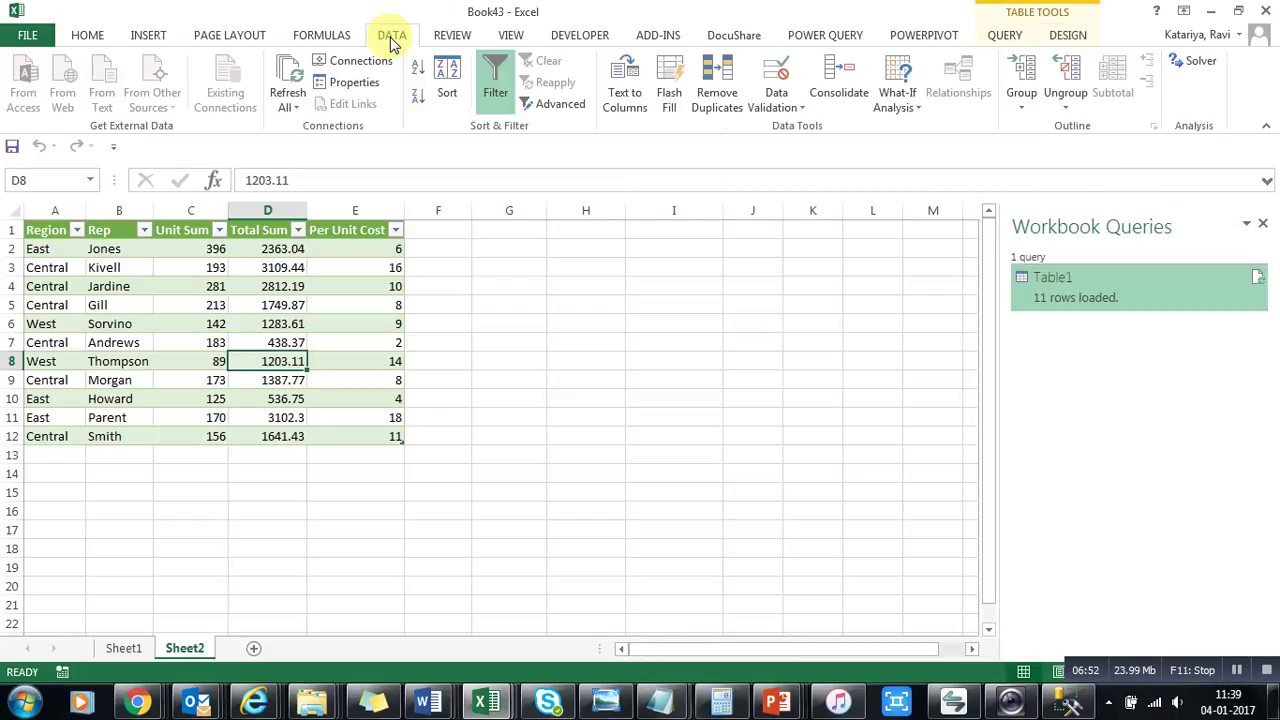
{"action": "left_click", "coordinate": [297, 70]}
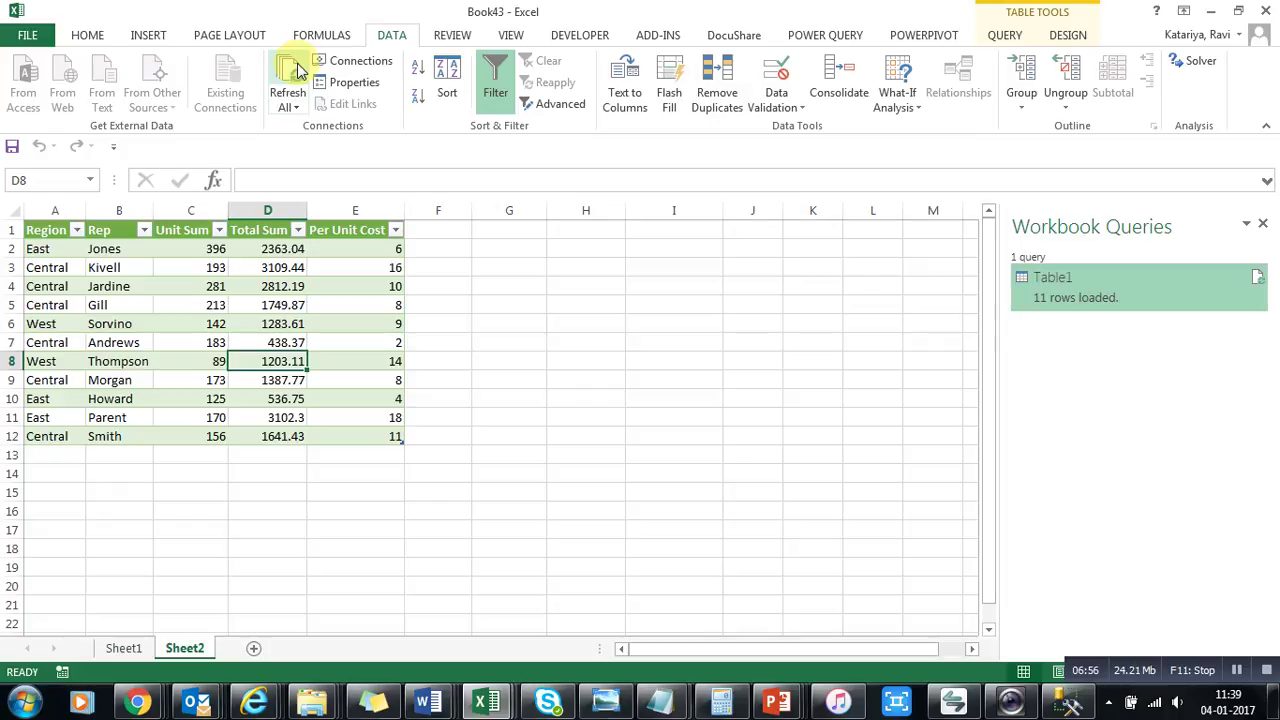
{"action": "mouse_move", "coordinate": [1052, 280]}
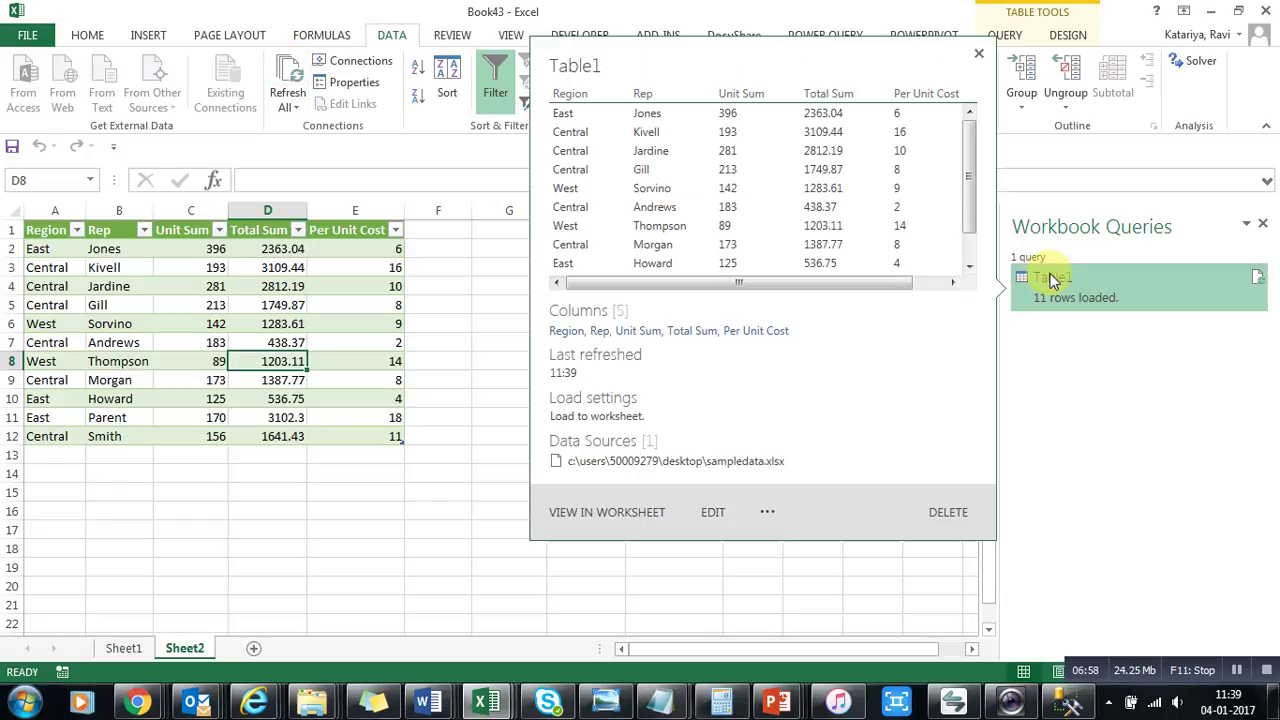
Step: Insert the recommended clustered column PivotChart of Sum of Per Unit Cost by Region from the whole table and place it at the new sheet's upper-left corner
{"action": "left_click", "coordinate": [200, 271]}
{"action": "key", "text": "ctrl+Left"}
{"action": "key", "text": "ctrl+Up"}
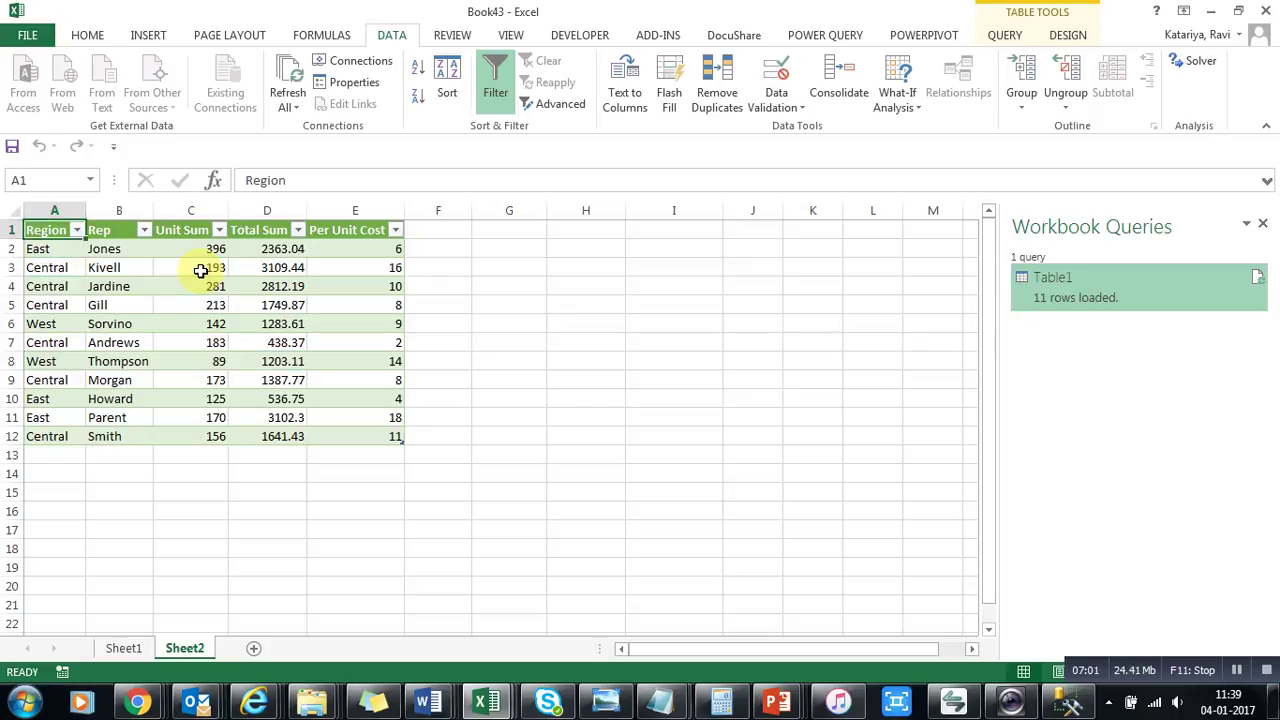
{"action": "key", "text": "ctrl+a"}
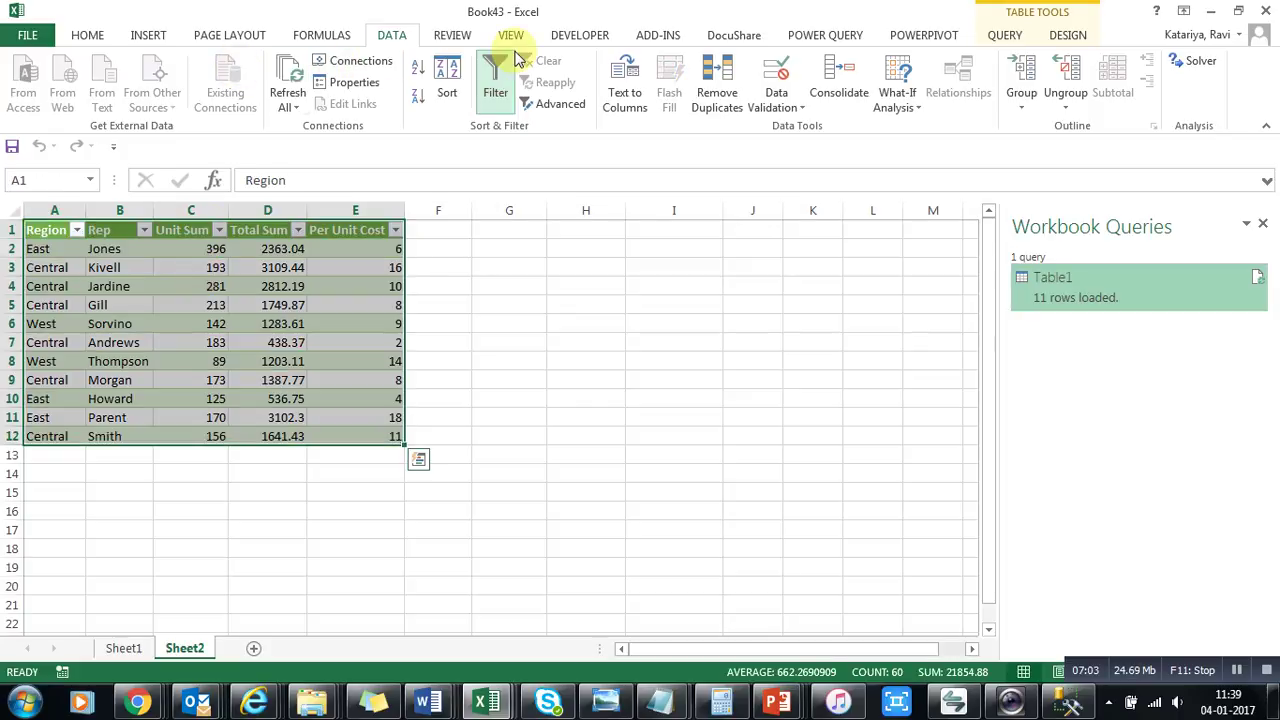
{"action": "left_click", "coordinate": [128, 42]}
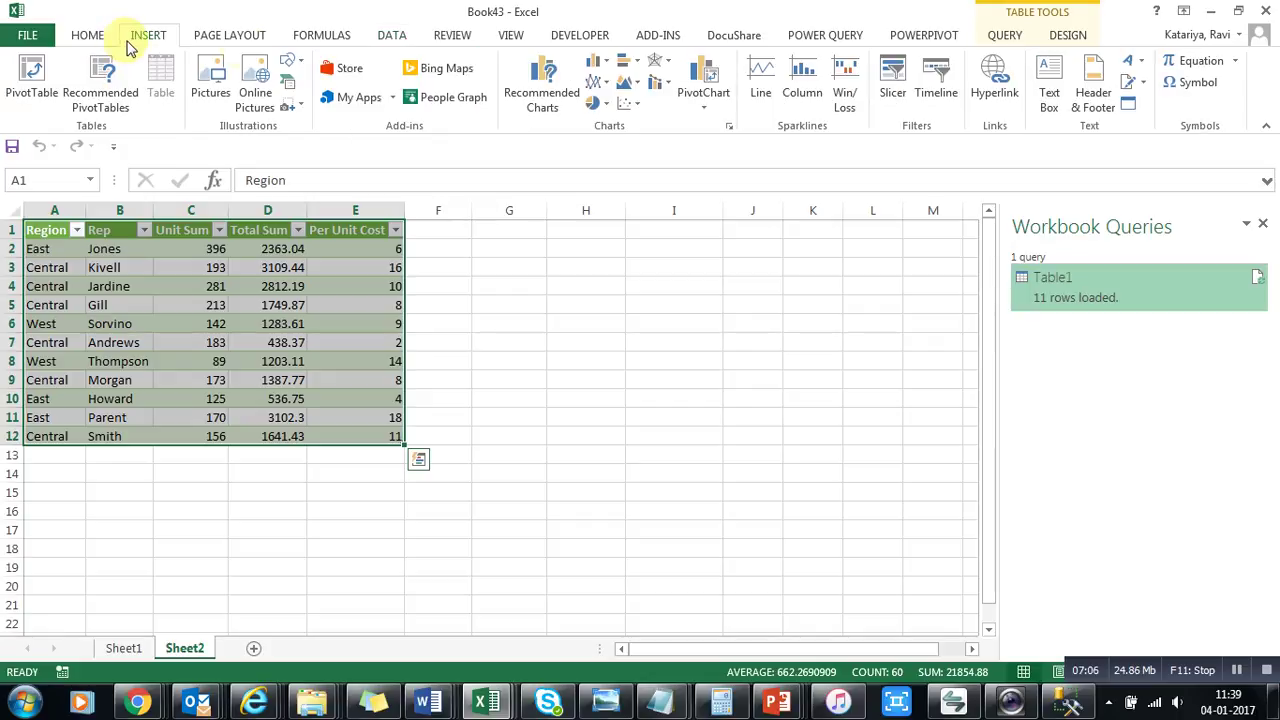
{"action": "left_click", "coordinate": [541, 92]}
{"action": "left_click", "coordinate": [486, 280]}
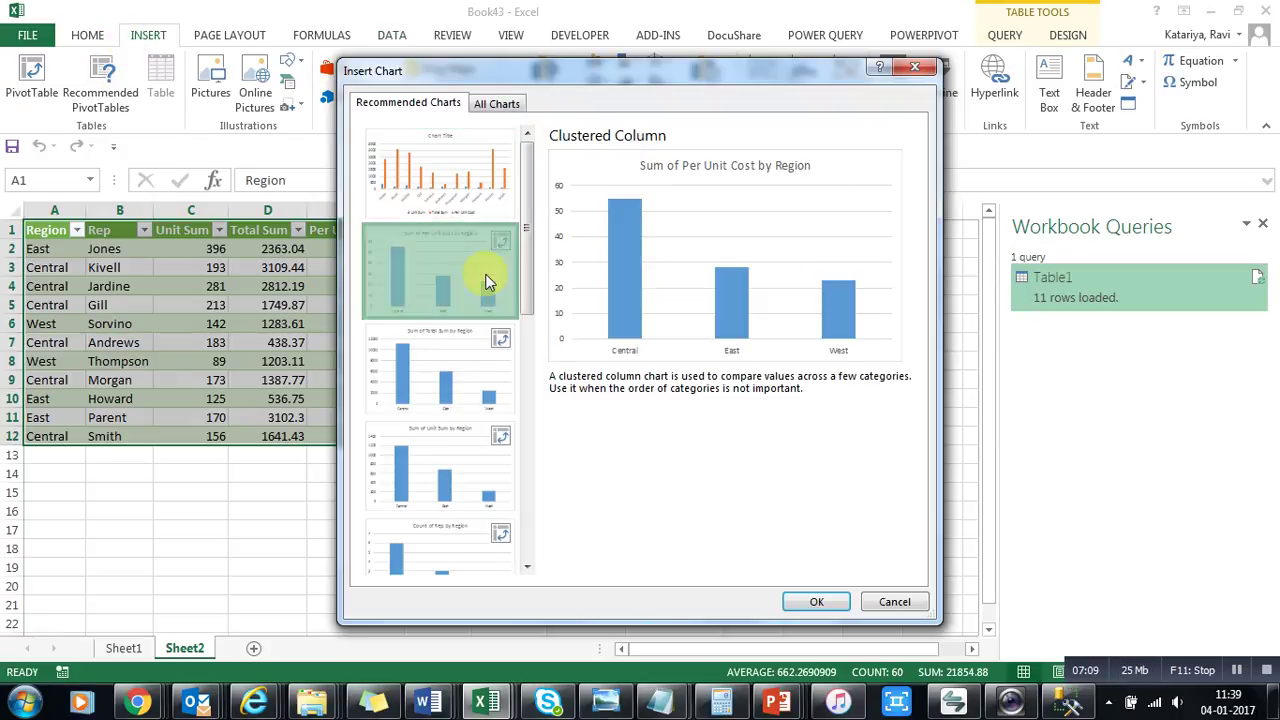
{"action": "left_click", "coordinate": [829, 610]}
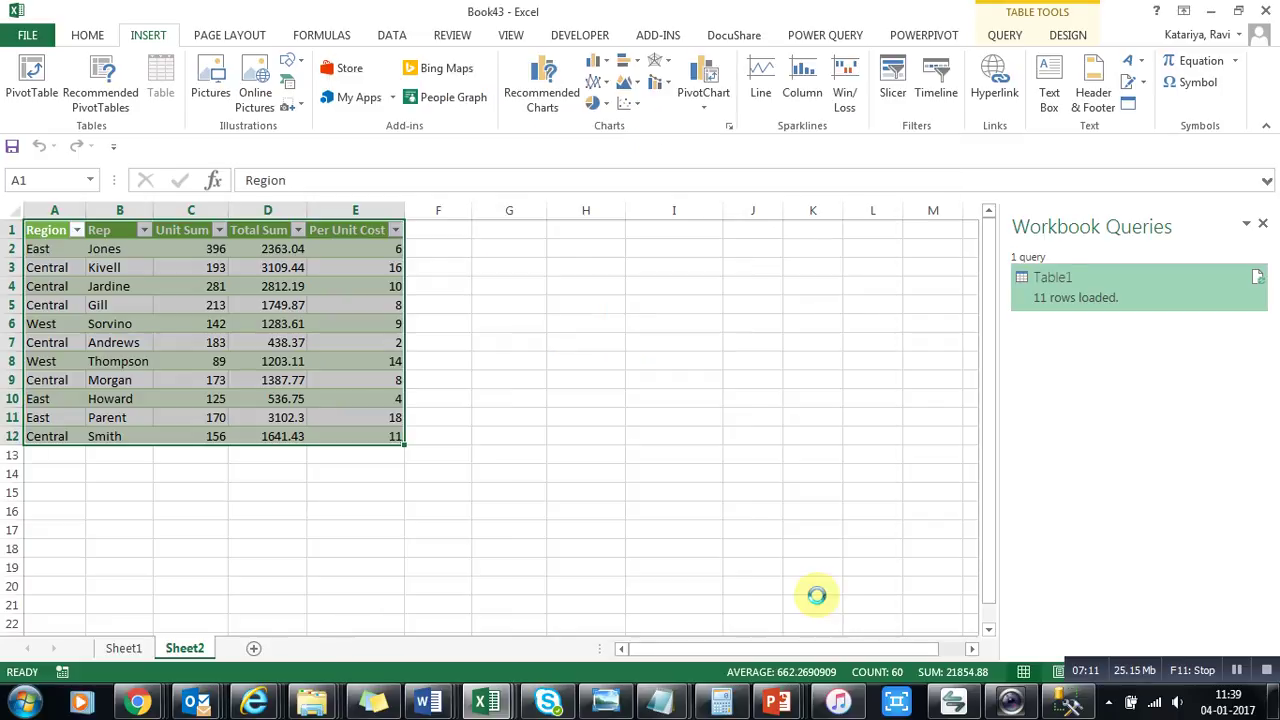
{"action": "mouse_move", "coordinate": [550, 313]}
{"action": "left_mouse_down"}
{"action": "mouse_move", "coordinate": [283, 240]}
{"action": "mouse_move", "coordinate": [261, 221]}
{"action": "left_mouse_up"}
Step: Add a Rep slicer for the PivotChart, place it directly beside the chart and enlarge it to about the chart's height
{"action": "left_click", "coordinate": [379, 80]}
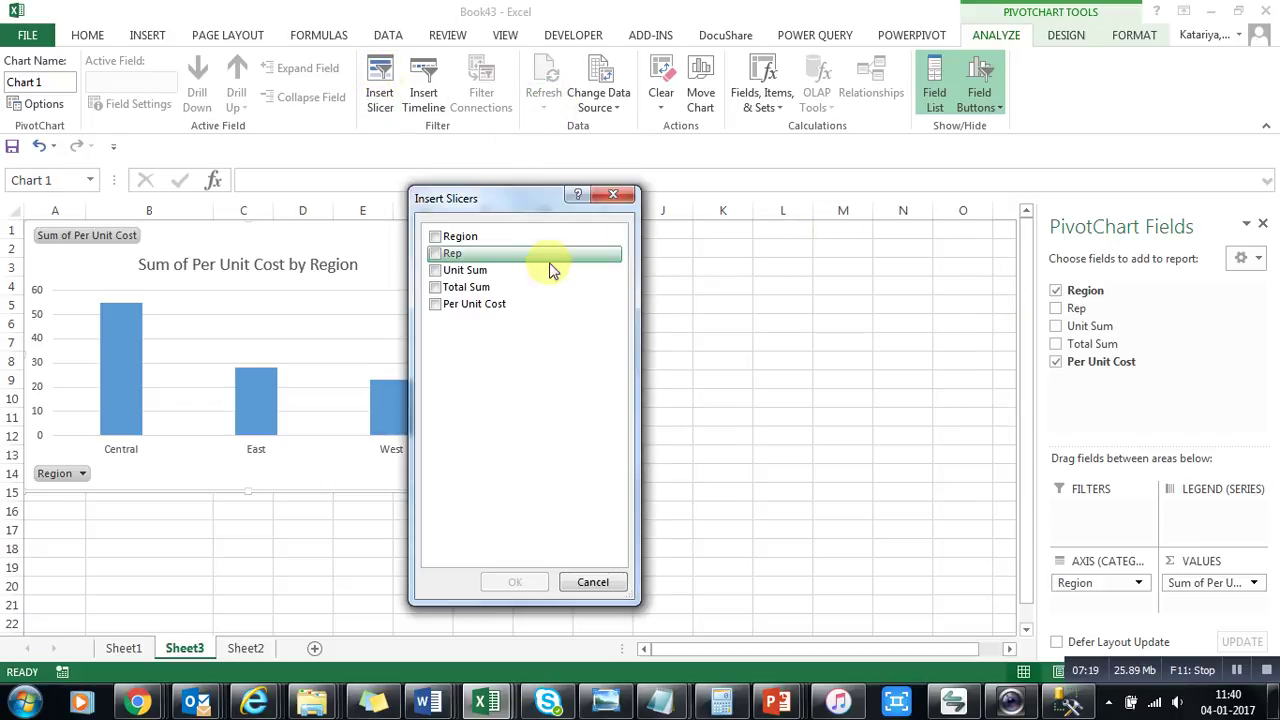
{"action": "left_click_drag", "start_coordinate": [498, 210], "coordinate": [667, 209]}
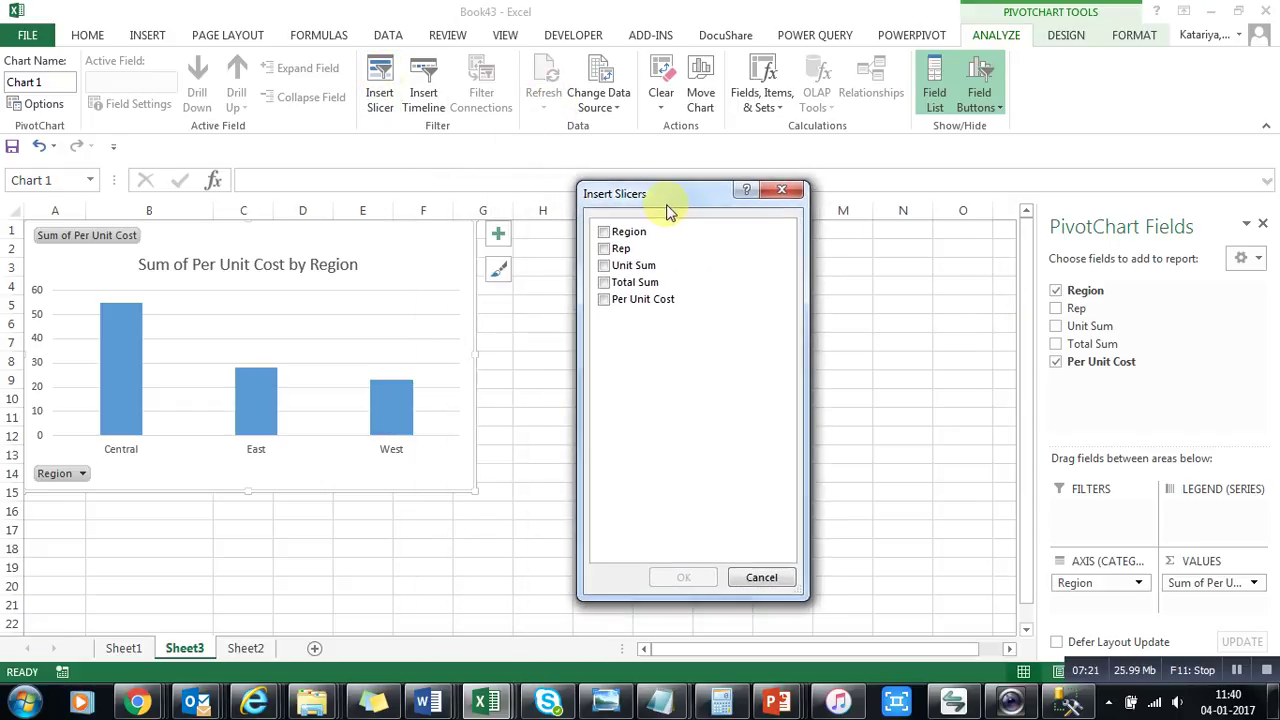
{"action": "left_click", "coordinate": [607, 250]}
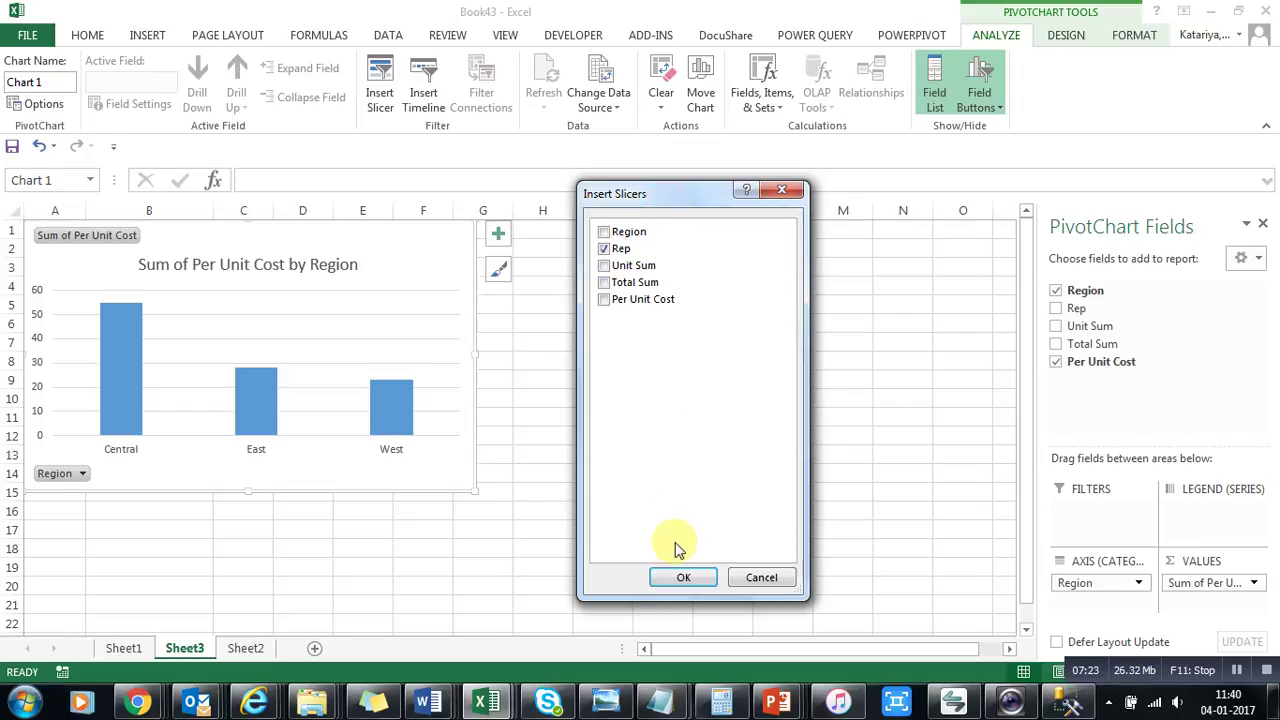
{"action": "left_click", "coordinate": [676, 576]}
{"action": "left_click_drag", "start_coordinate": [551, 315], "coordinate": [584, 229]}
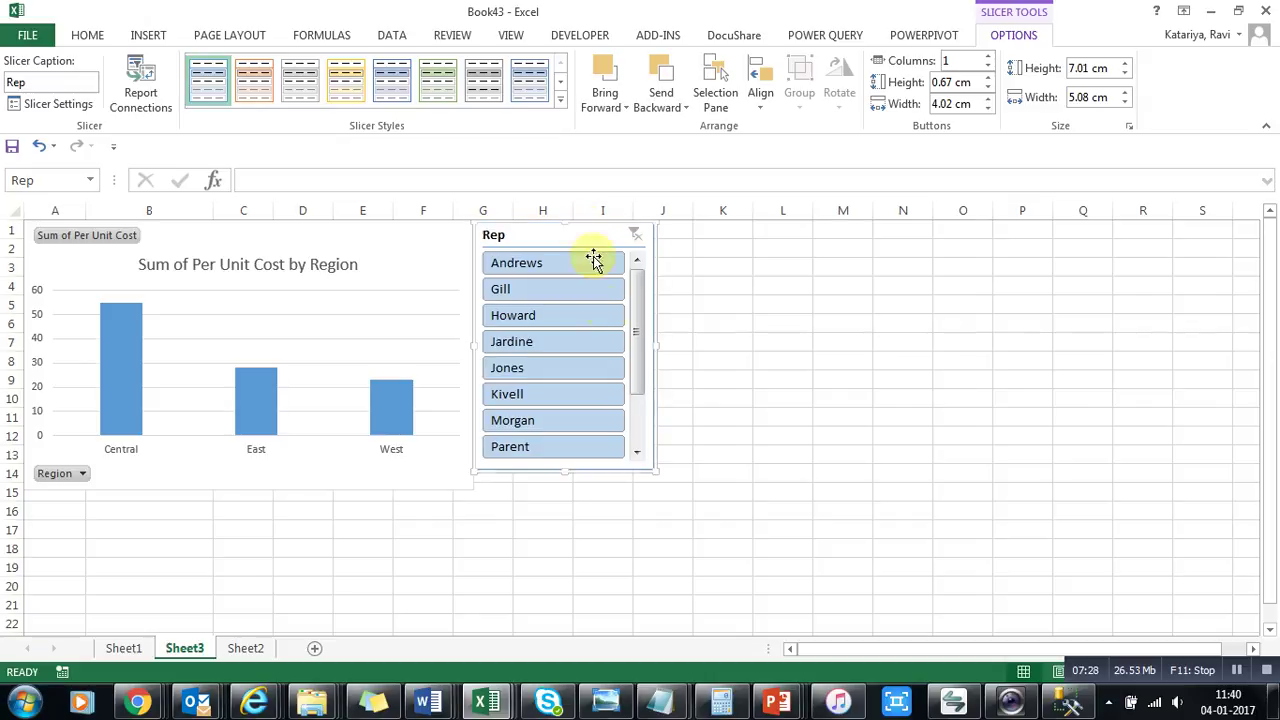
{"action": "left_click_drag", "start_coordinate": [658, 468], "coordinate": [661, 487]}
Step: Hide the gridlines on Sheet3, which holds the PivotChart and slicer
{"action": "left_click", "coordinate": [765, 506]}
{"action": "key", "text": "alt"}
{"action": "key", "text": "w"}
{"action": "key", "text": "v"}
{"action": "key", "text": "g"}
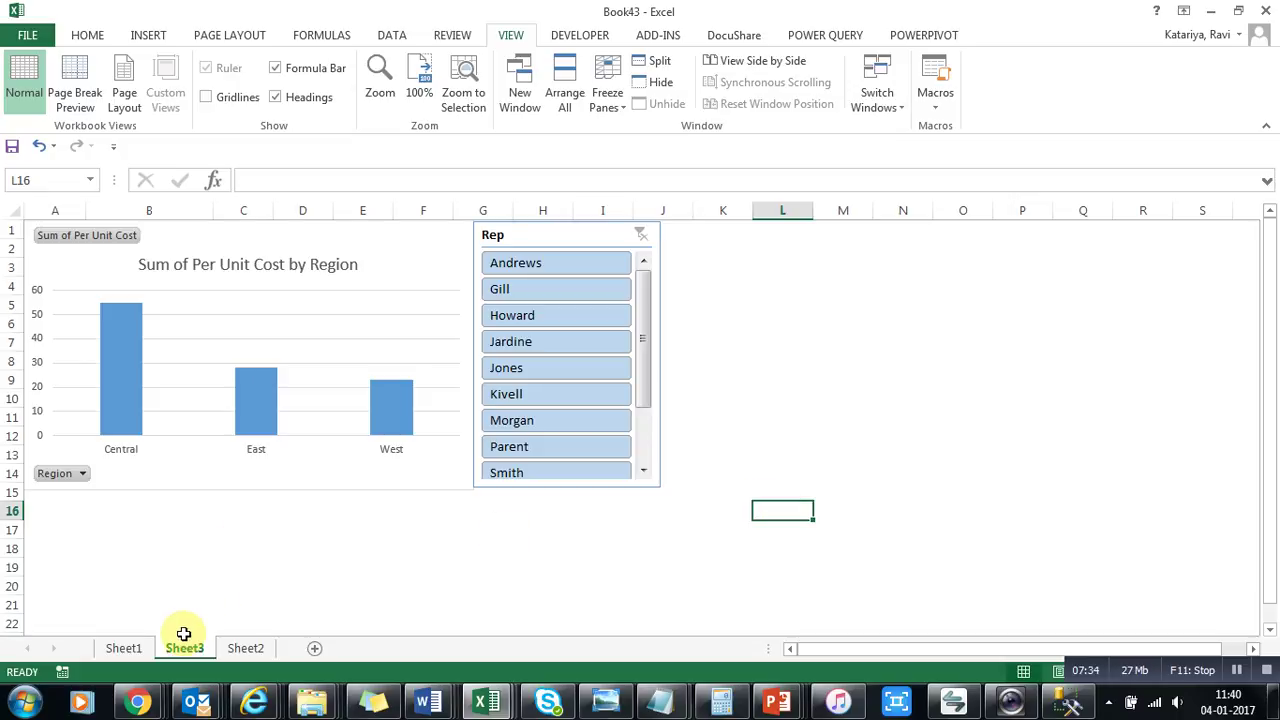
{"action": "left_click", "coordinate": [355, 590]}
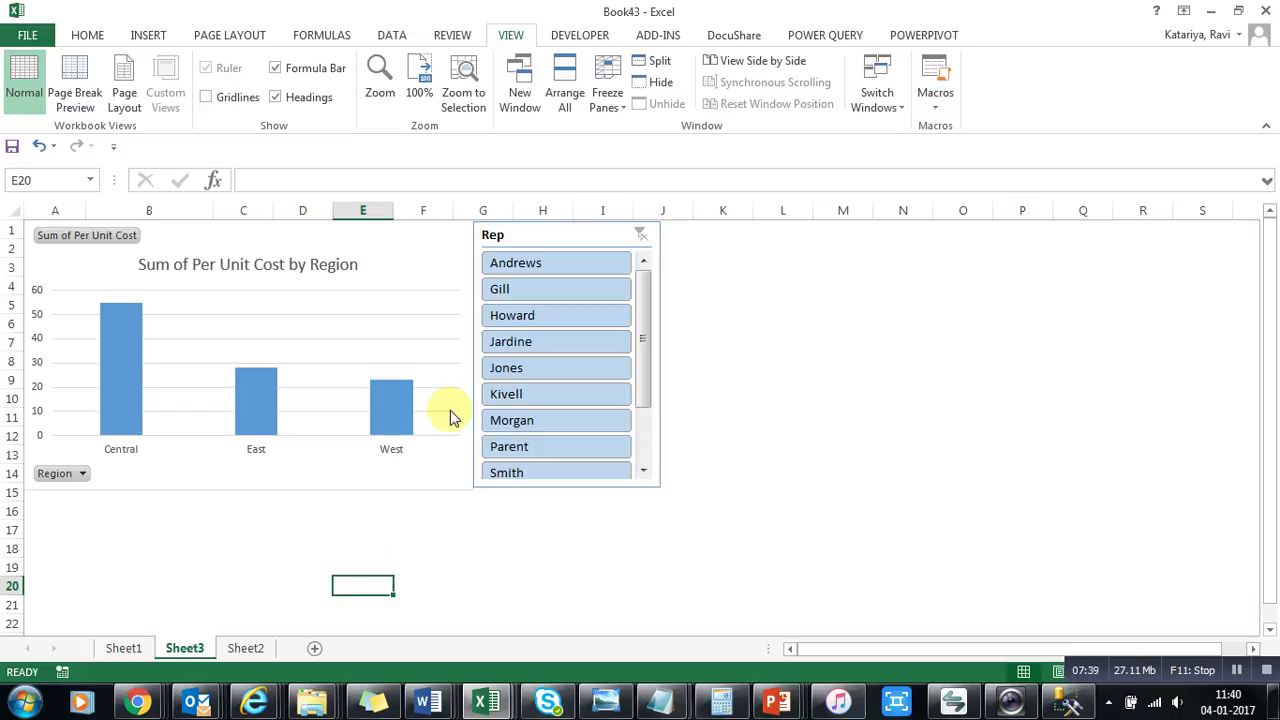
Step: Filter the PivotChart by several individual reps with the Rep slicer and clear the filter
{"action": "left_click", "coordinate": [514, 367]}
{"action": "left_click", "coordinate": [530, 340]}
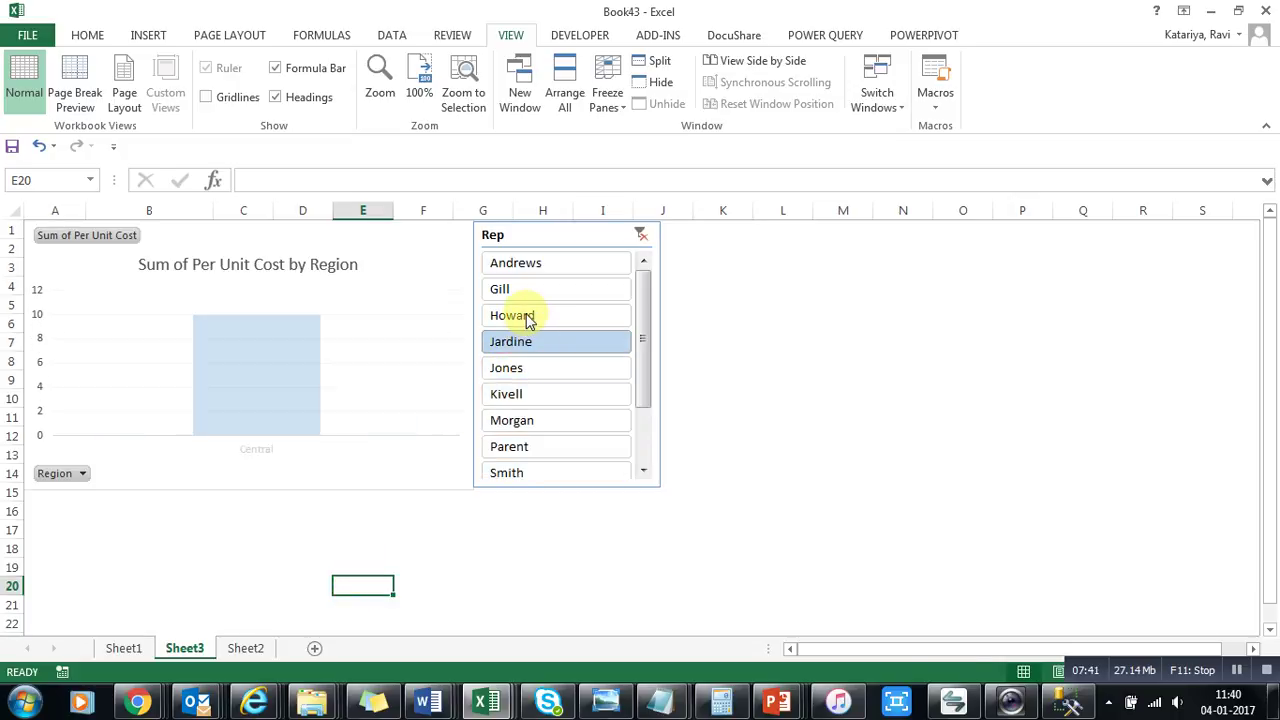
{"action": "left_click", "coordinate": [528, 305]}
{"action": "left_click", "coordinate": [530, 285]}
{"action": "left_click", "coordinate": [530, 266]}
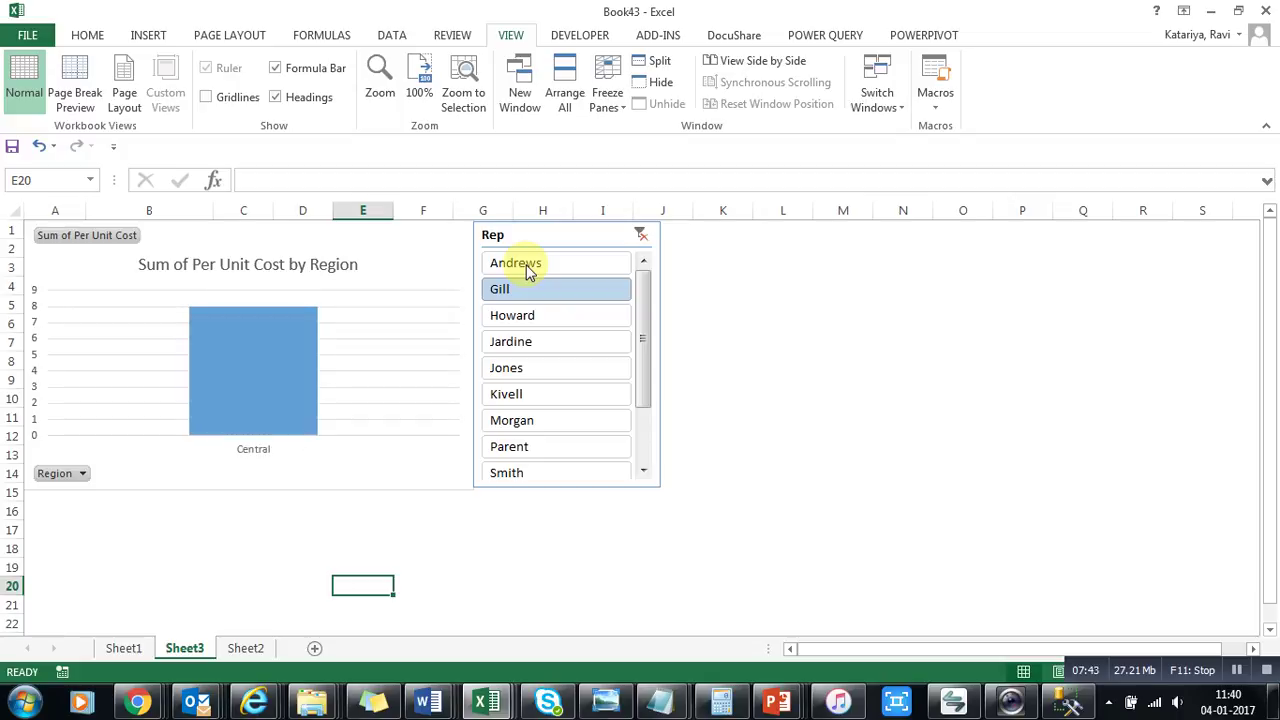
{"action": "left_click", "coordinate": [546, 350]}
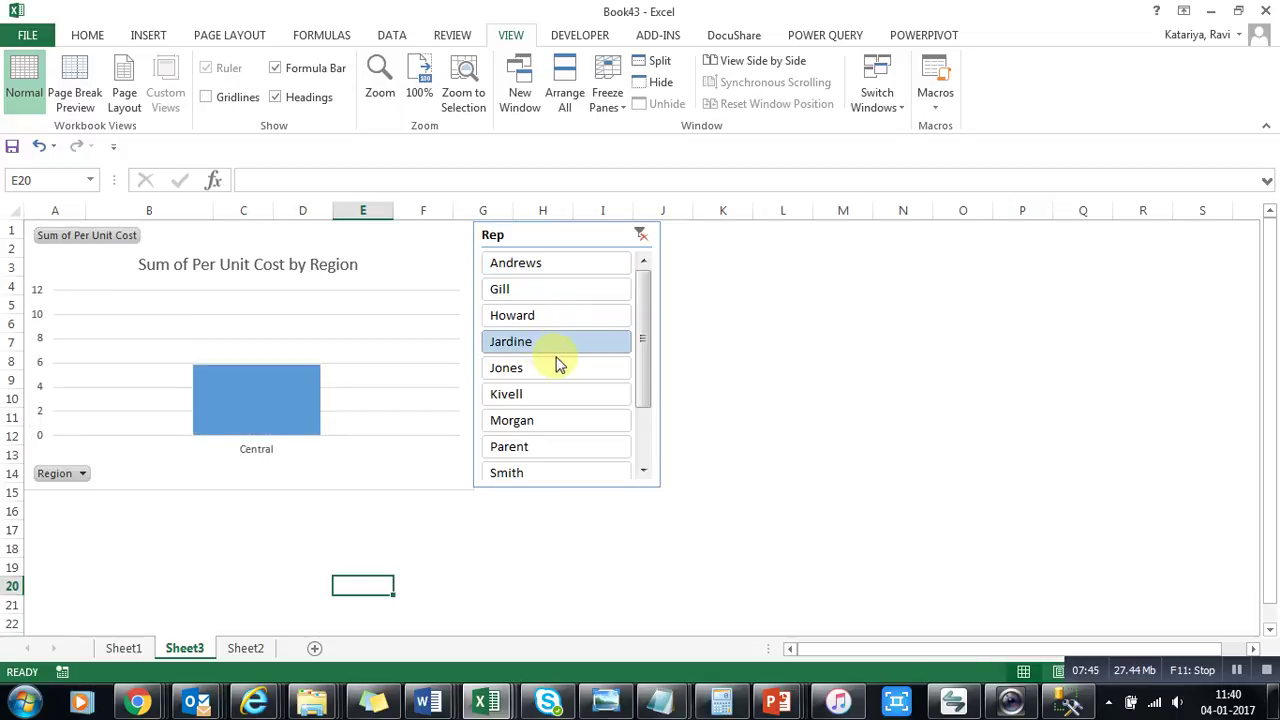
{"action": "left_click", "coordinate": [640, 236]}
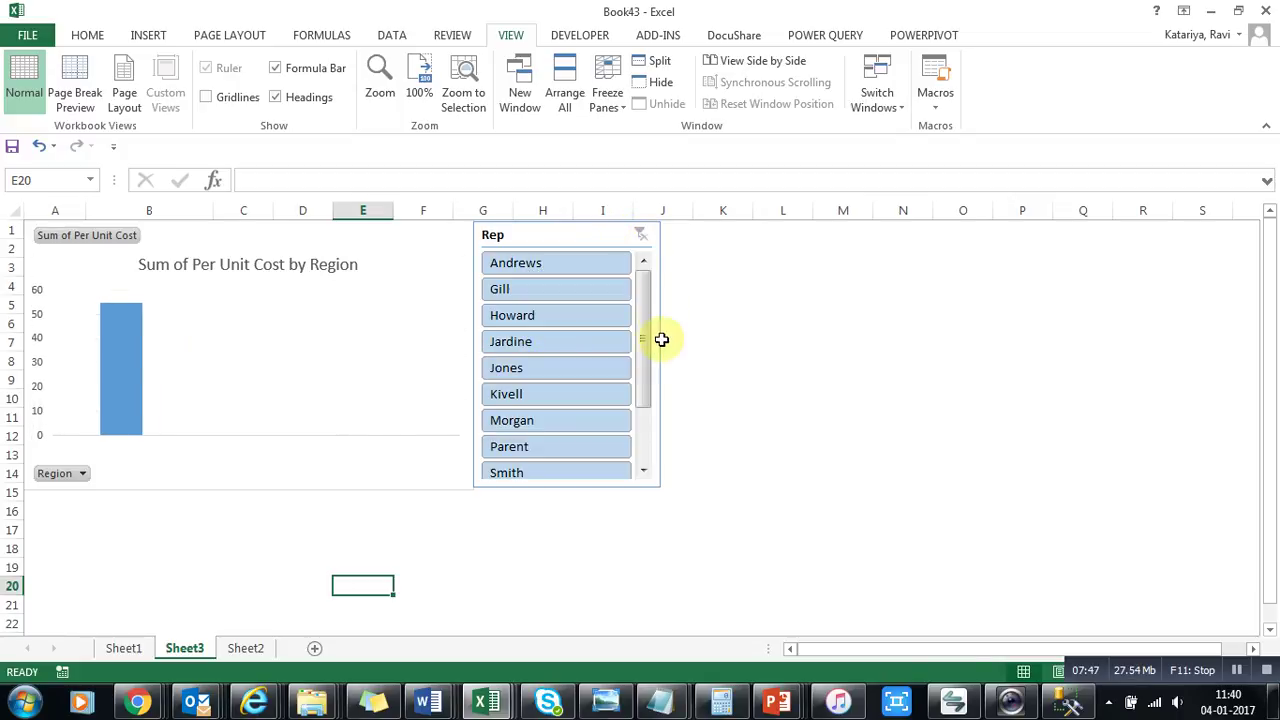
{"action": "left_click_drag", "start_coordinate": [649, 346], "coordinate": [646, 286]}
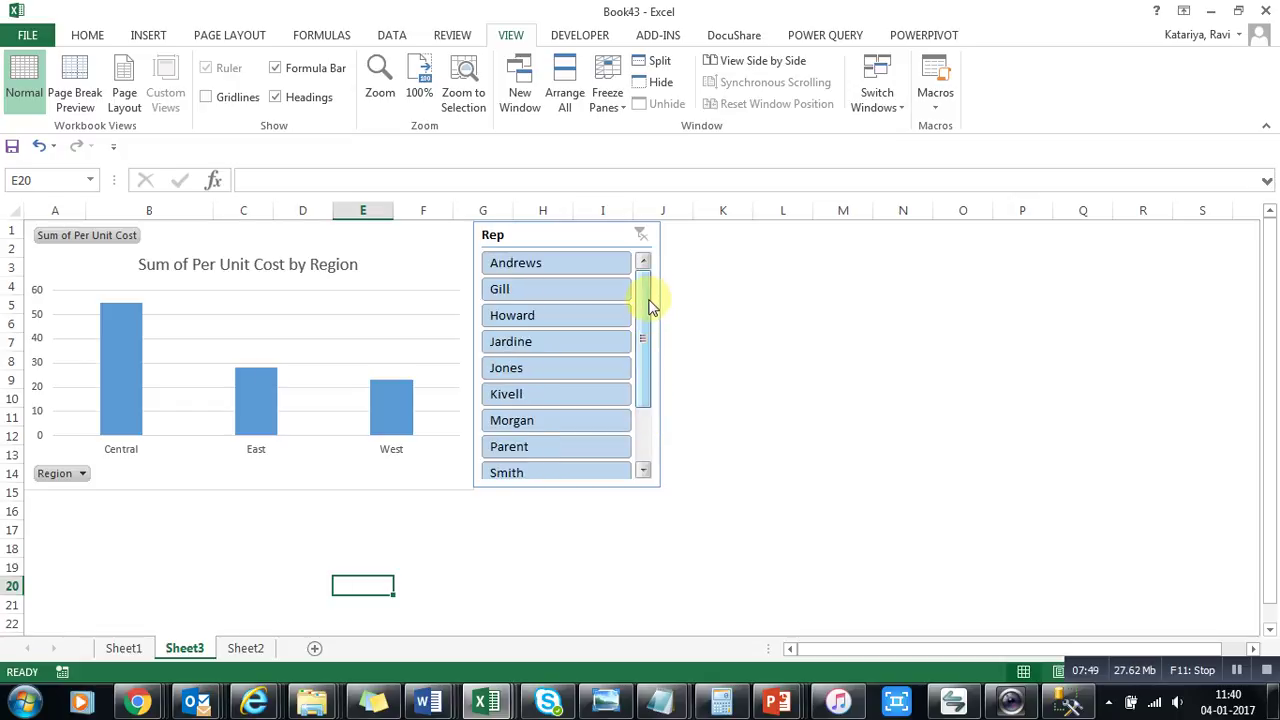
Step: Look through the workbook's sheets, return to the loaded query table on Sheet2 and check the data refresh commands
{"action": "left_click", "coordinate": [138, 650]}
{"action": "left_click", "coordinate": [184, 648]}
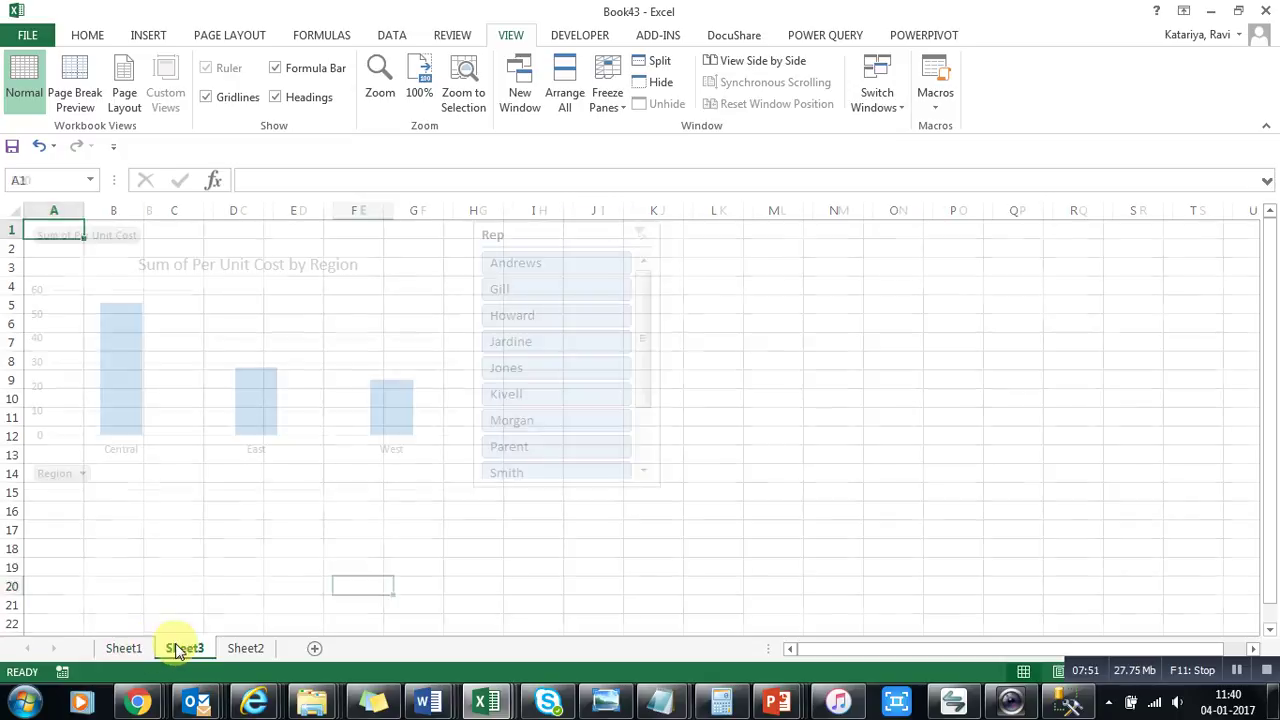
{"action": "left_click", "coordinate": [242, 648]}
{"action": "left_click", "coordinate": [372, 556]}
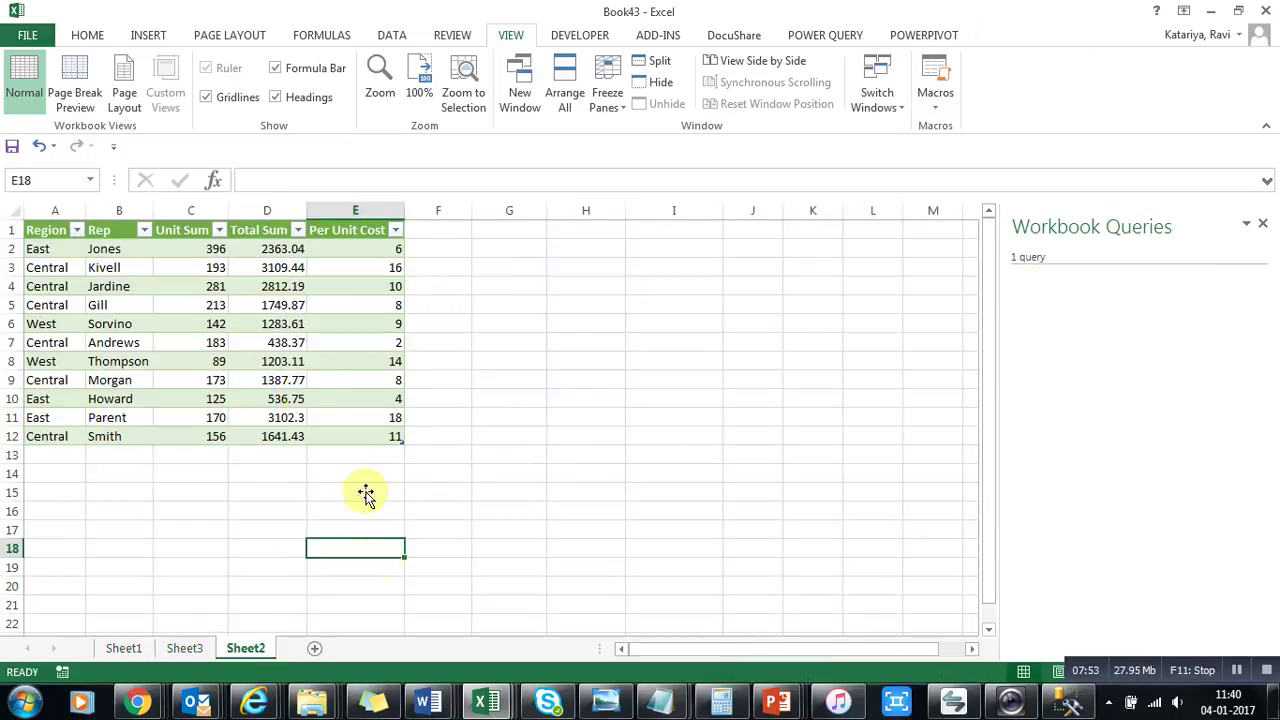
{"action": "left_click", "coordinate": [268, 305]}
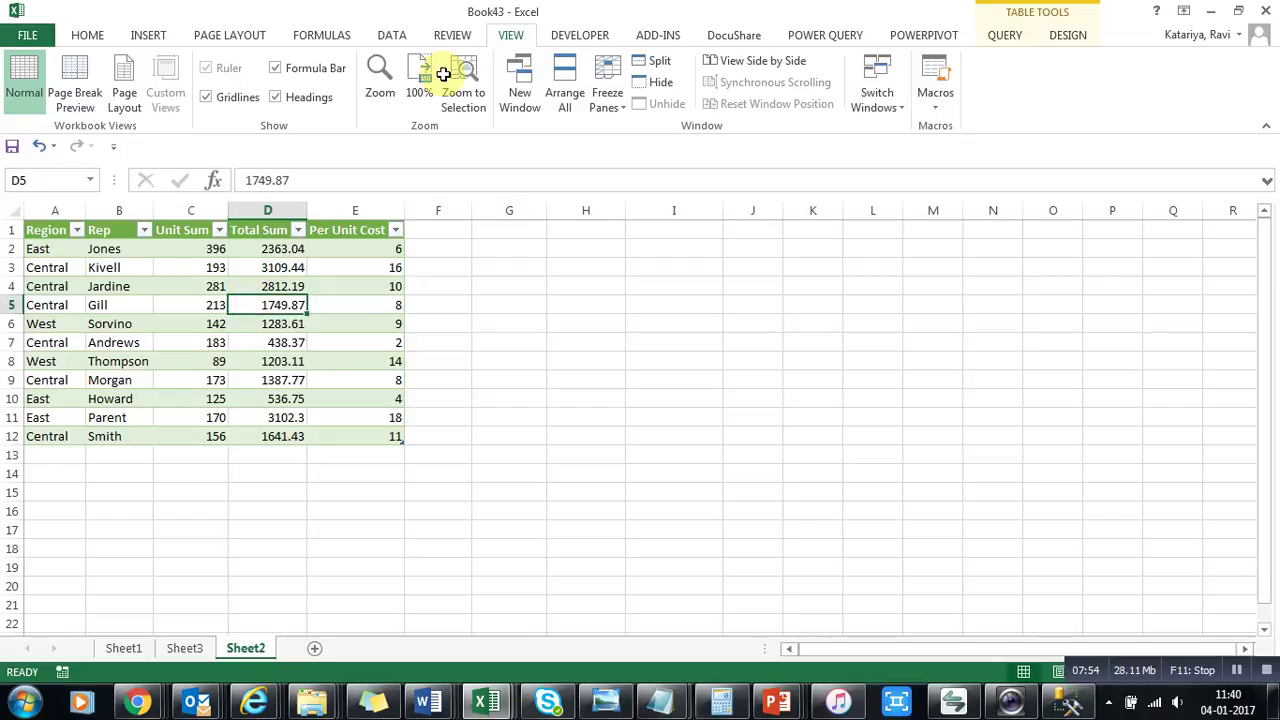
{"action": "left_click", "coordinate": [392, 35]}
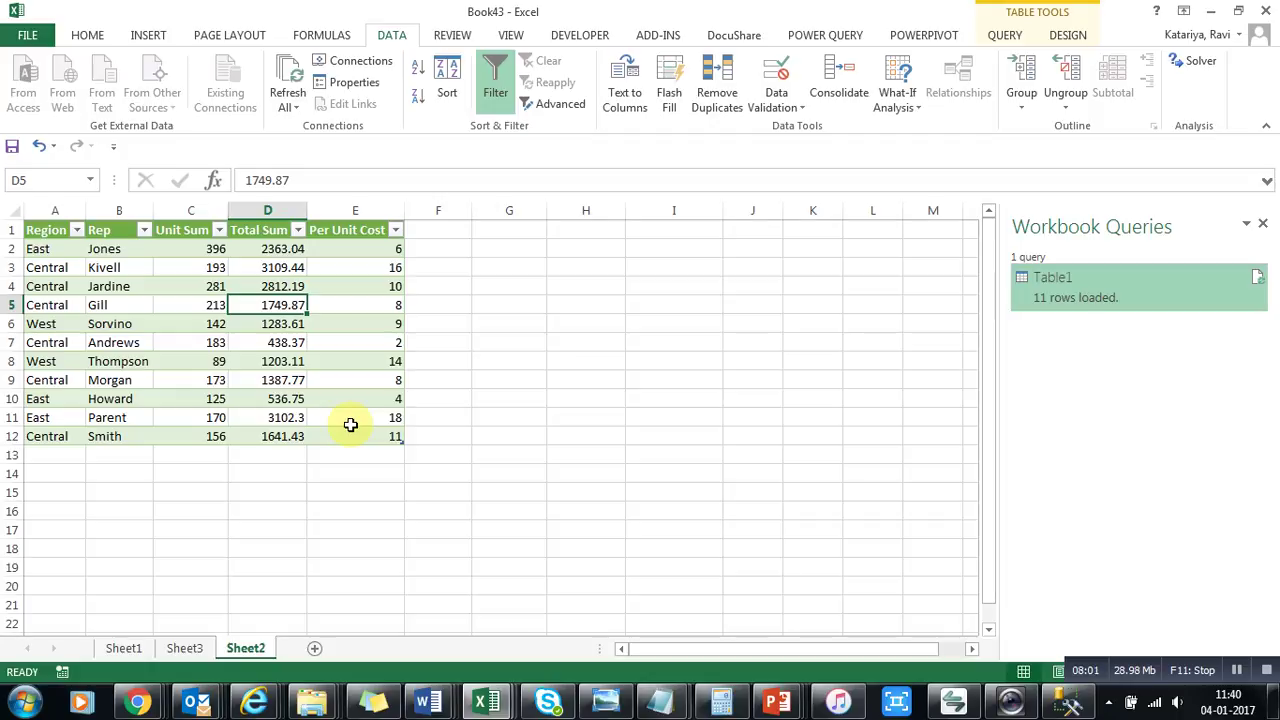
Step: Review the Power Query and table query commands, and open the choice of file types available for importing data
{"action": "left_click", "coordinate": [827, 35]}
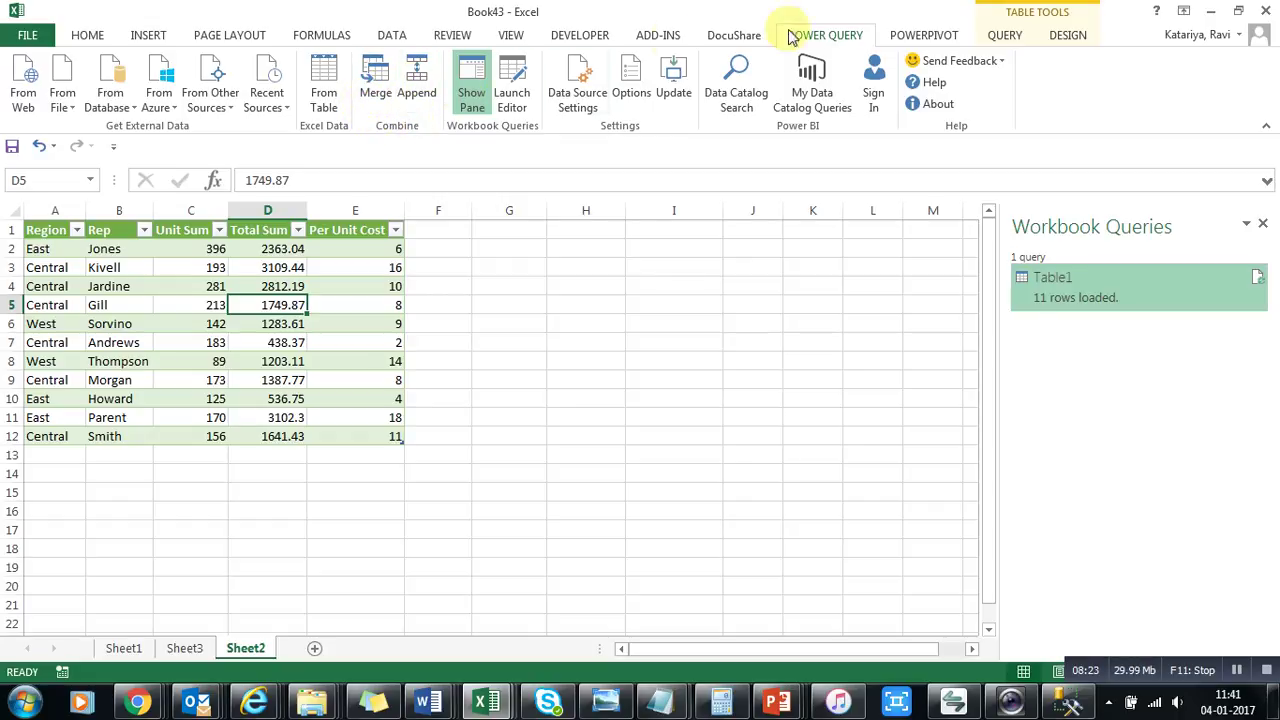
{"action": "left_click", "coordinate": [1005, 35]}
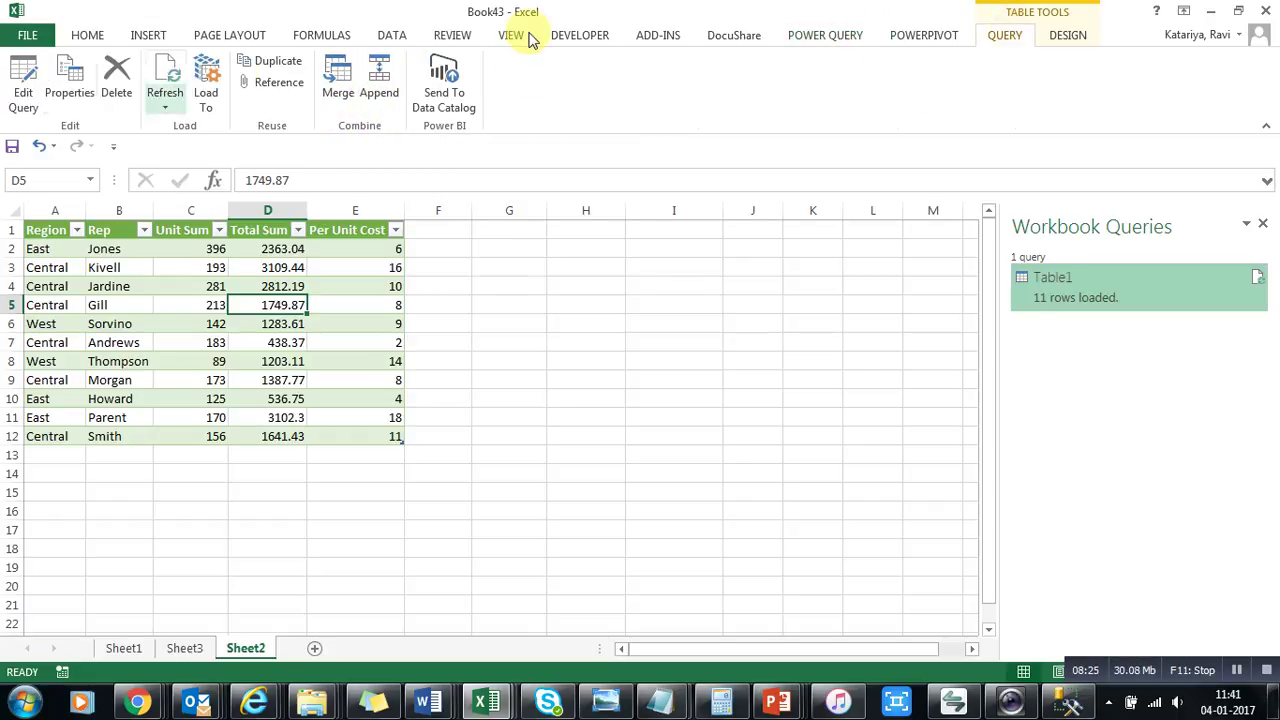
{"action": "left_click", "coordinate": [923, 37]}
{"action": "left_click", "coordinate": [826, 35]}
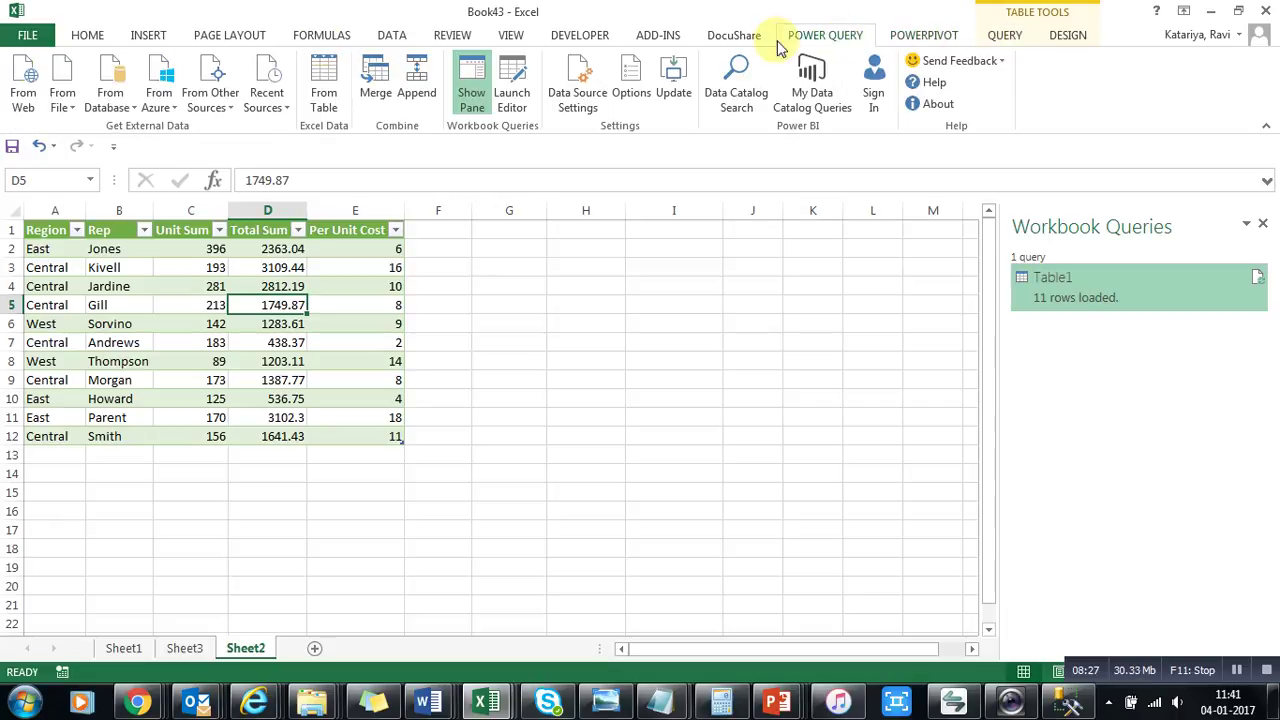
{"action": "left_click", "coordinate": [60, 100]}
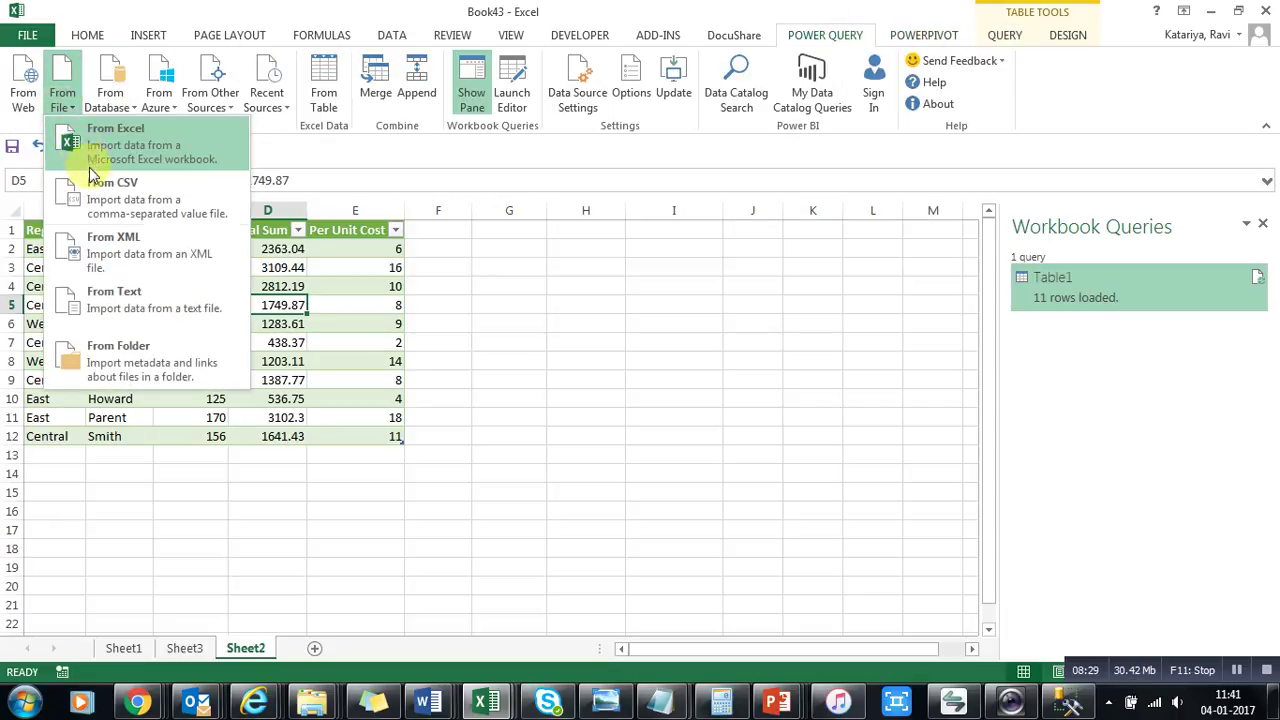